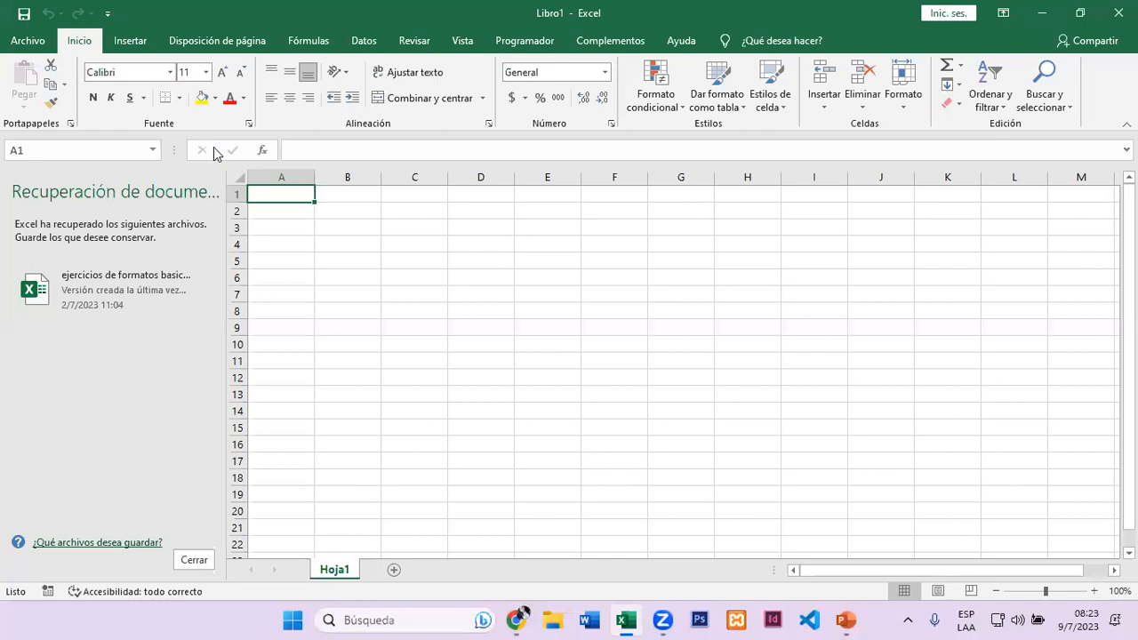
Step: Dismiss the document recovery list and enlarge the blank worksheet to 200% zoom
left_click(193, 560)
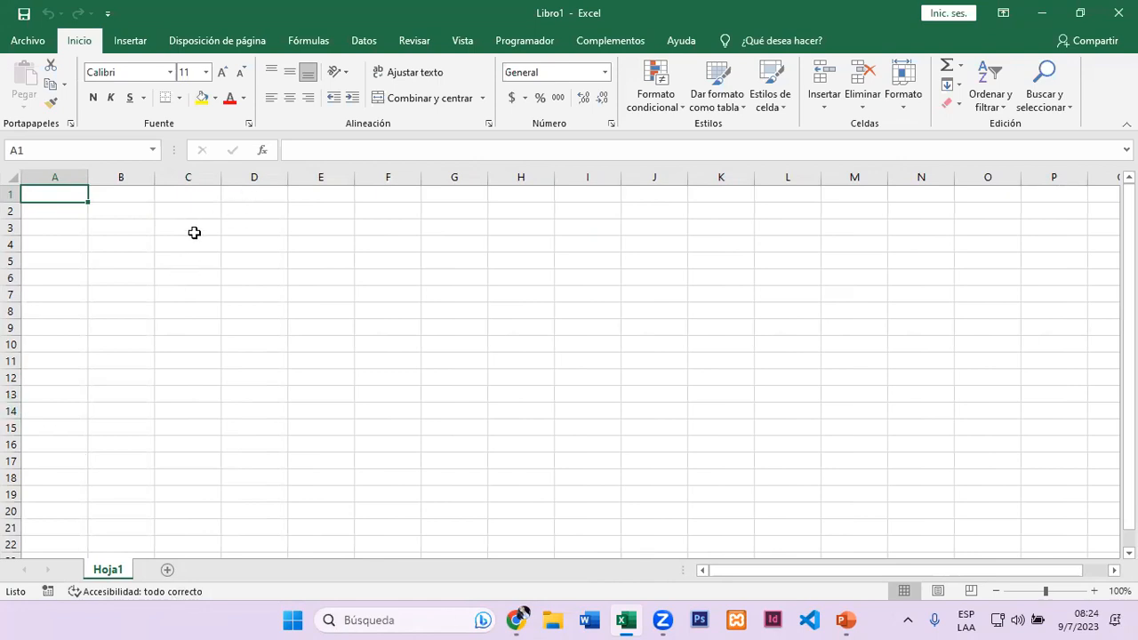
left_click(1094, 592)
left_click(1093, 591)
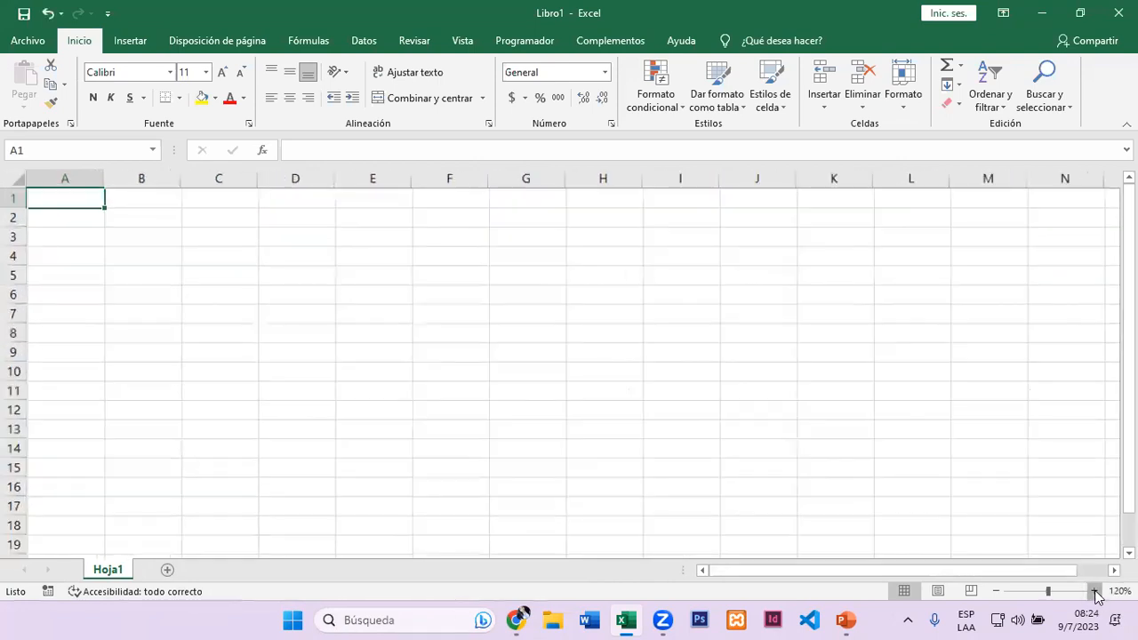
left_click(1093, 592)
left_click(1094, 592)
left_click(1093, 591)
left_click(1094, 592)
left_click(1093, 592)
left_click(1094, 591)
left_click(1094, 591)
left_click(1093, 591)
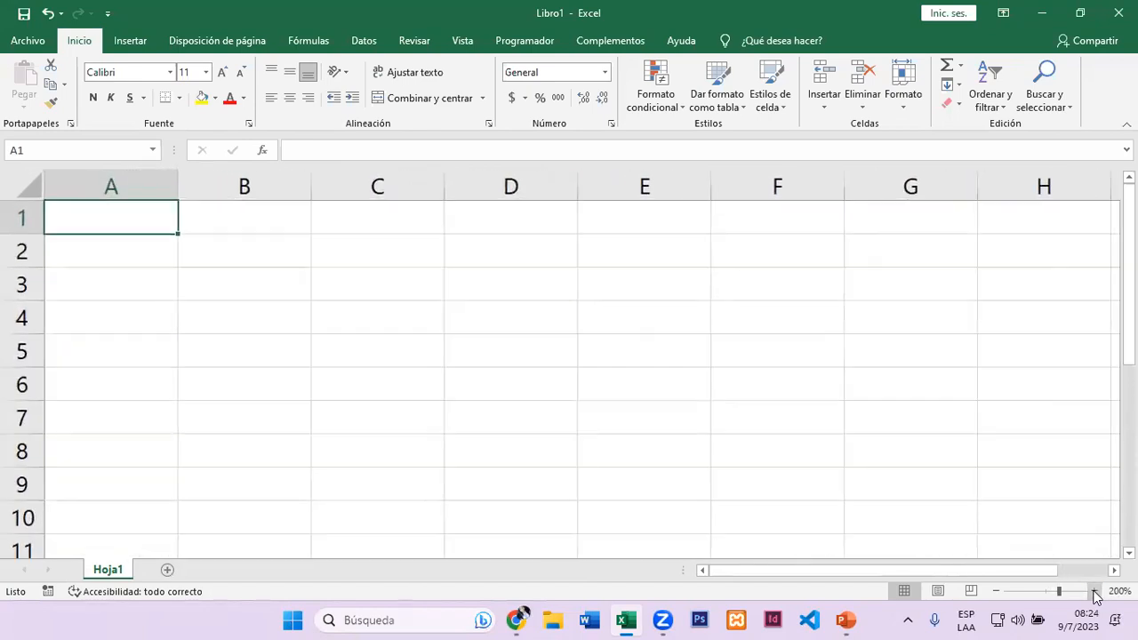
Step: Enter the column headers "Numero" in B2 and "Nombre" in C2
left_click(246, 255)
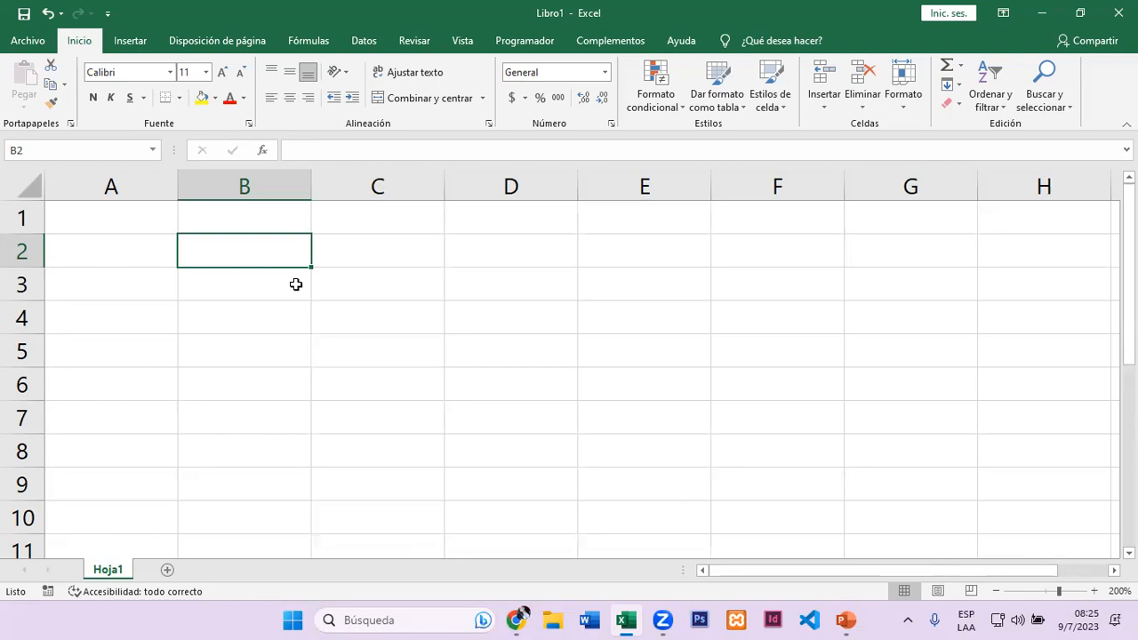
type("Numero")
key("Tab")
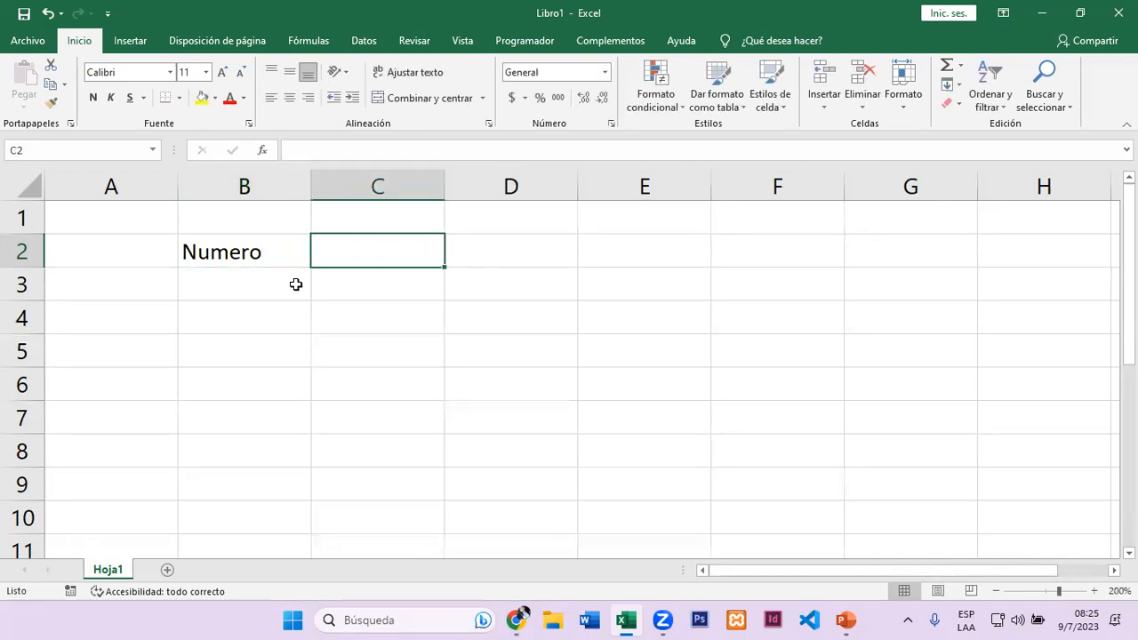
type("Nombre")
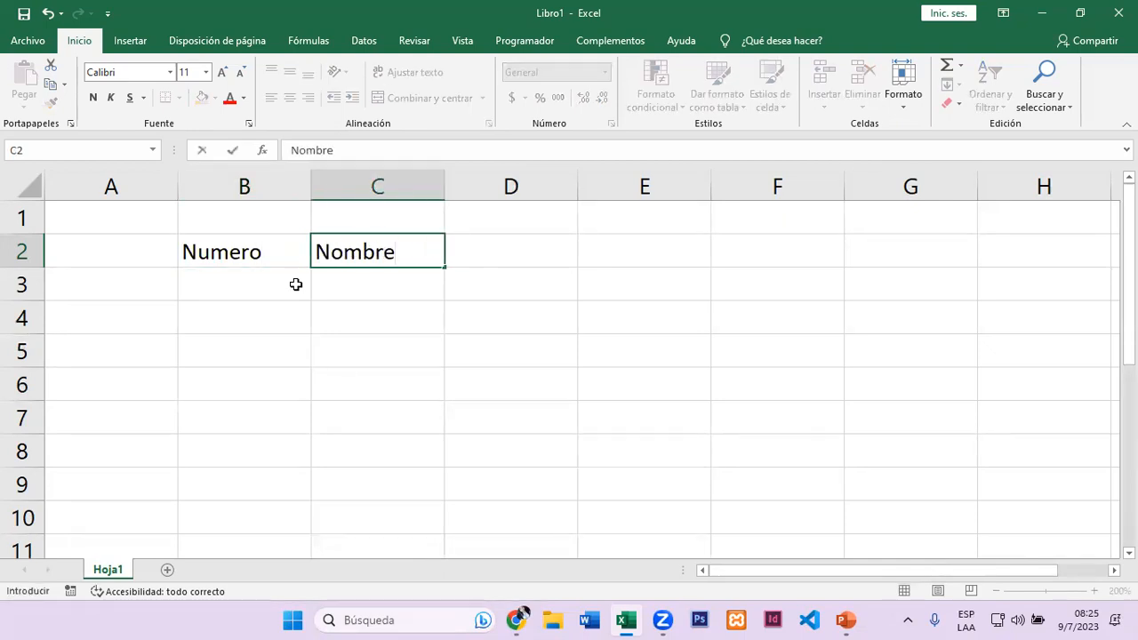
key("Tab")
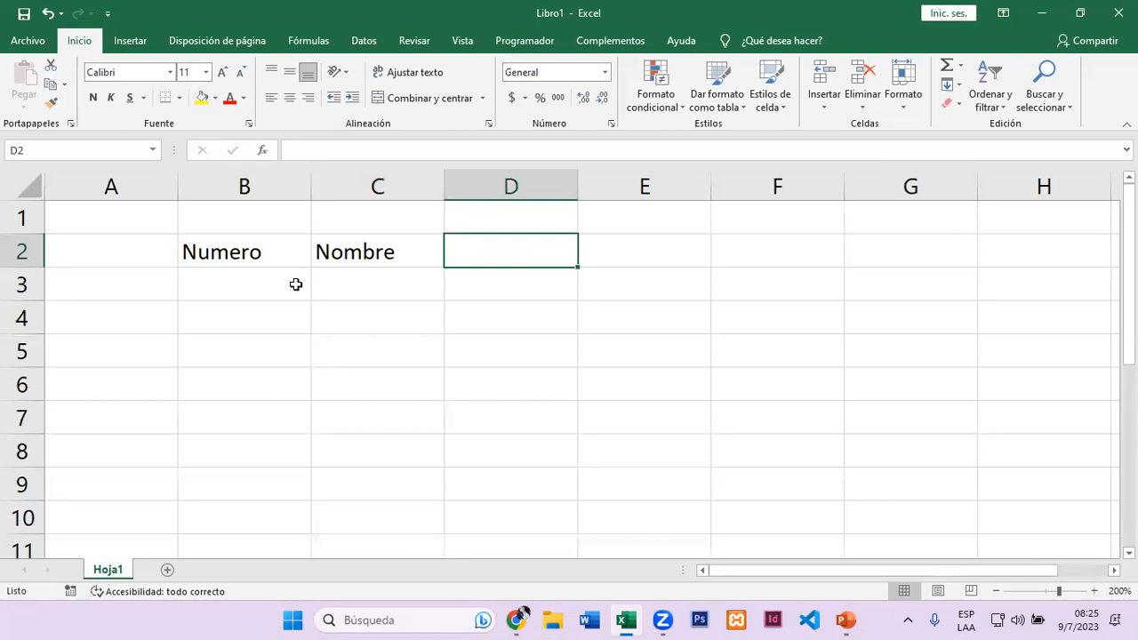
Step: Enter the column header "Salario" in D2
type("Ca")
key("BackSpace")
key("BackSpace")
type("Salerio")
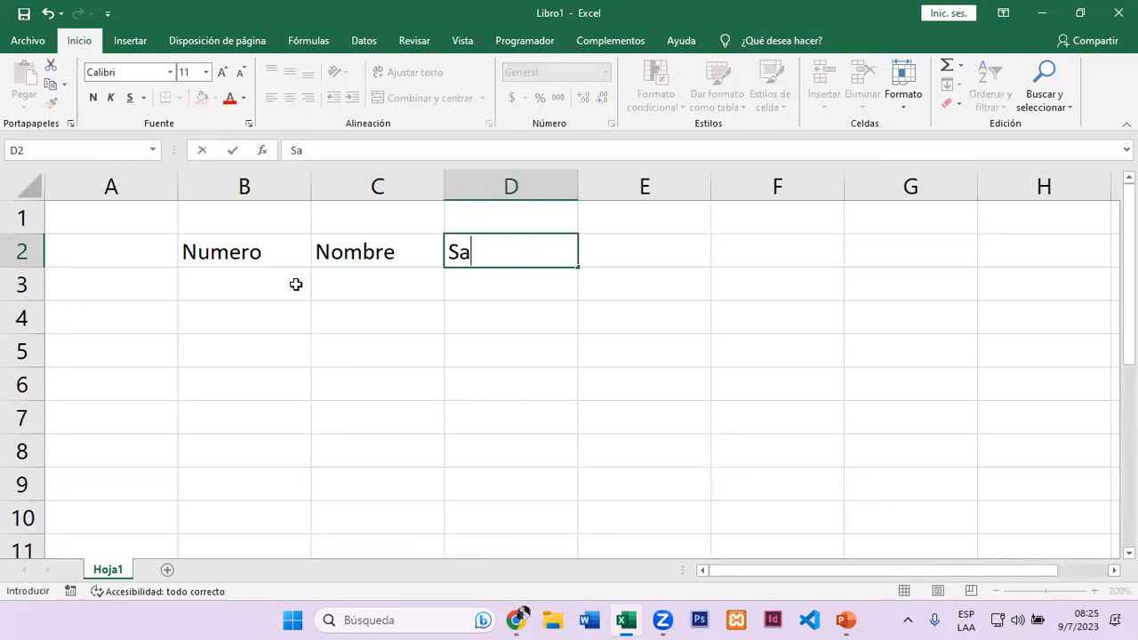
key("BackSpace")
key("BackSpace")
key("BackSpace")
key("BackSpace")
type("ario")
key("Tab")
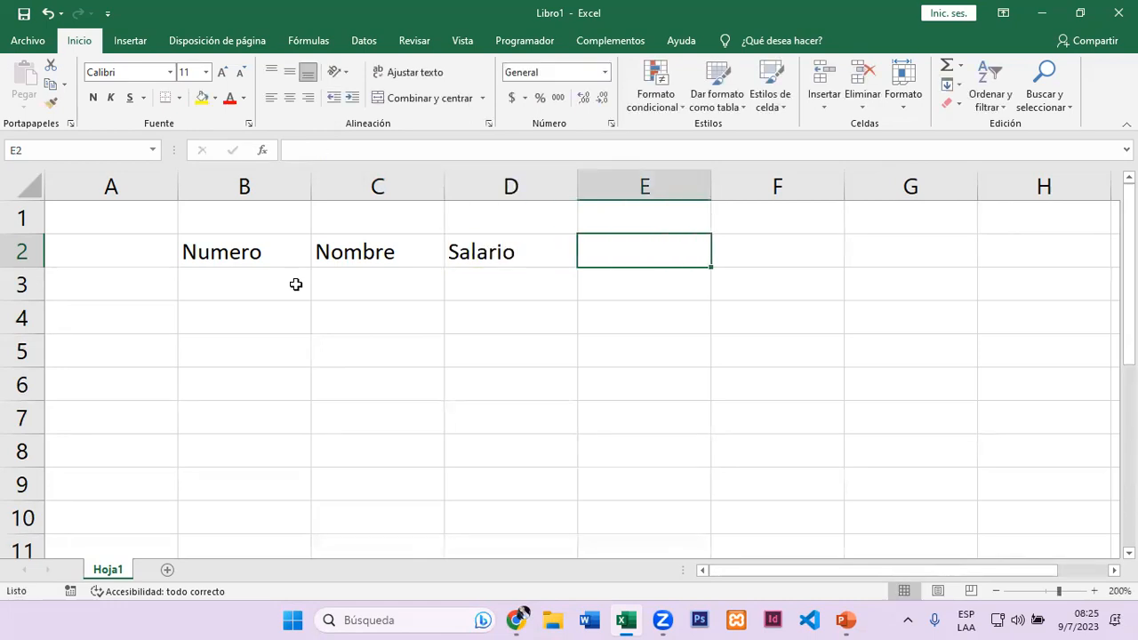
key("Left")
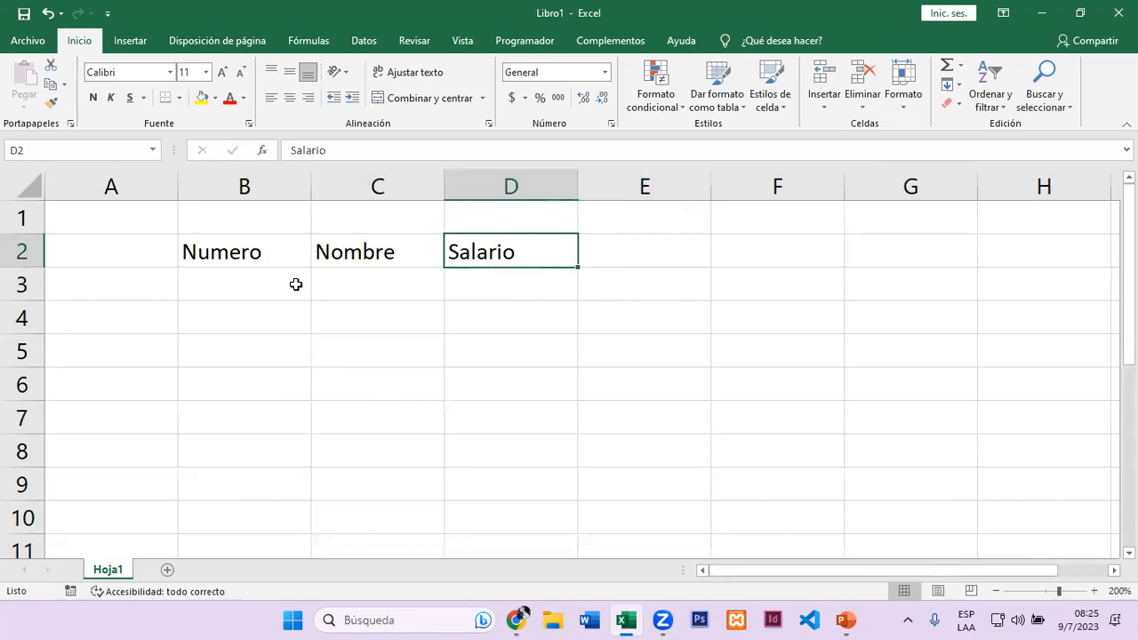
key("Left")
key("Left")
key("Left")
key("Right")
key("Right")
key("Right")
key("Right")
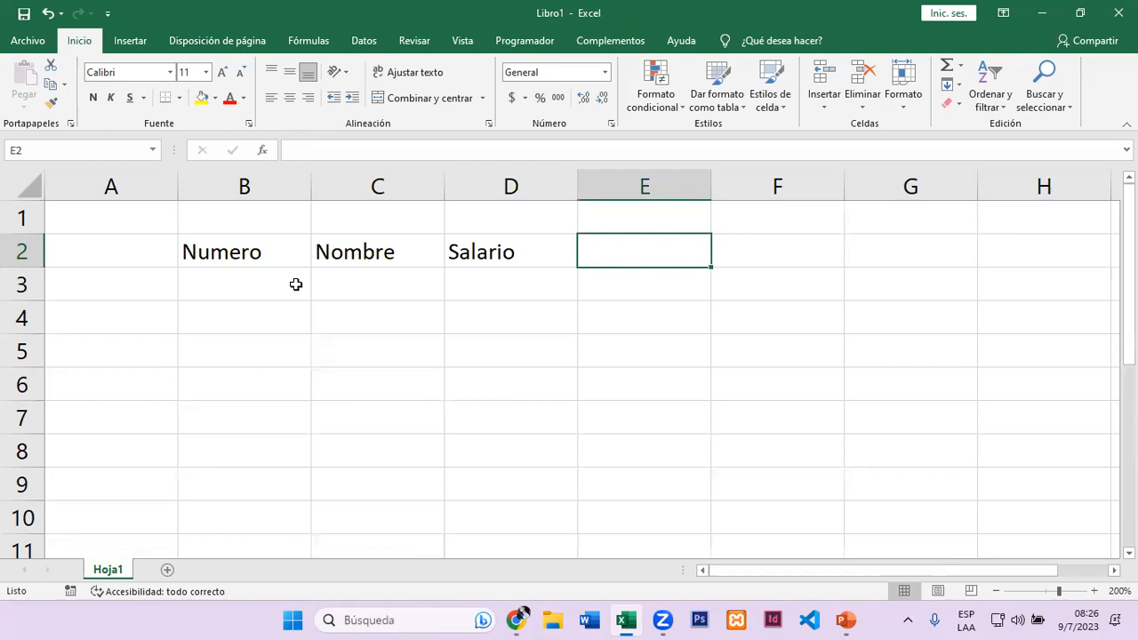
Step: Enter the headers "Numero de horas extras" in E2 and "Total de horas extra" in F2
type("Numero de horas extras")
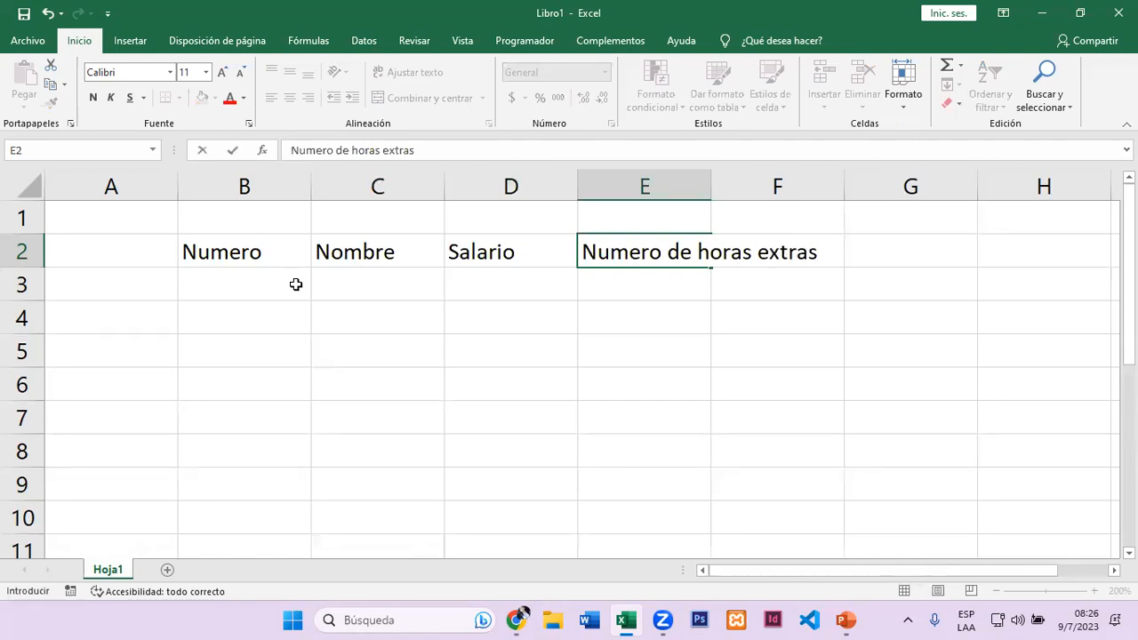
key("Tab")
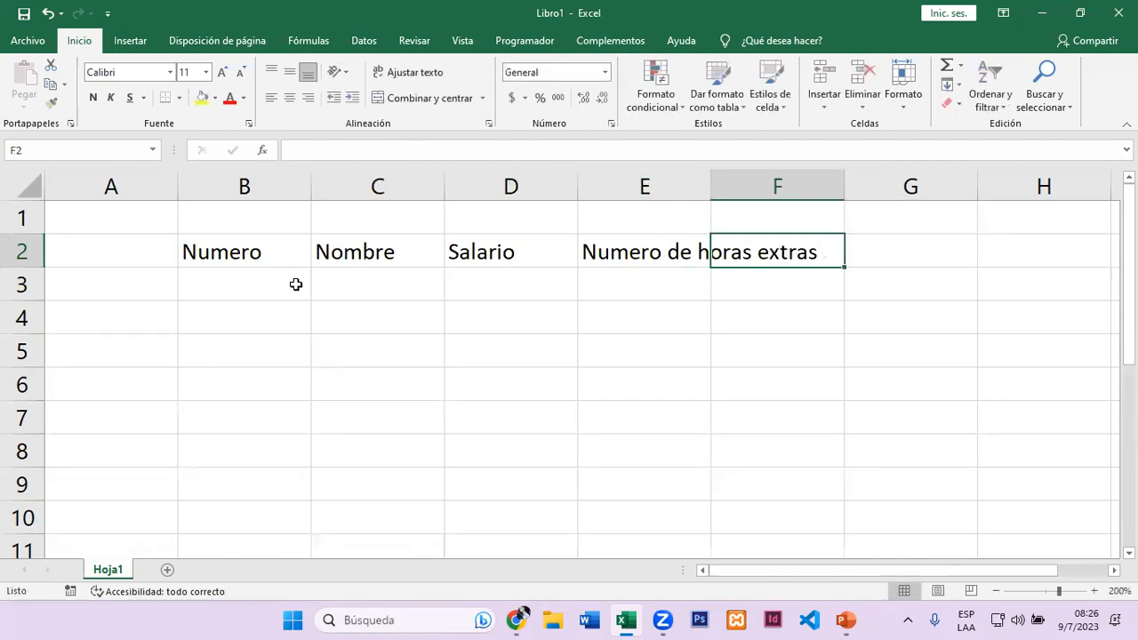
type("T")
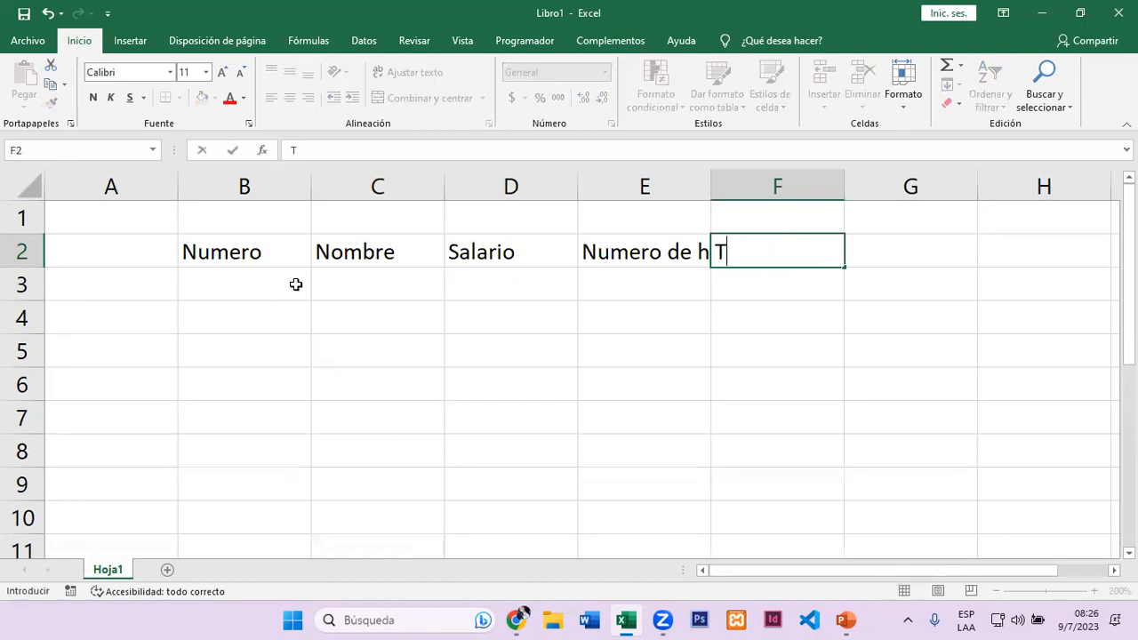
type("otal de ho")
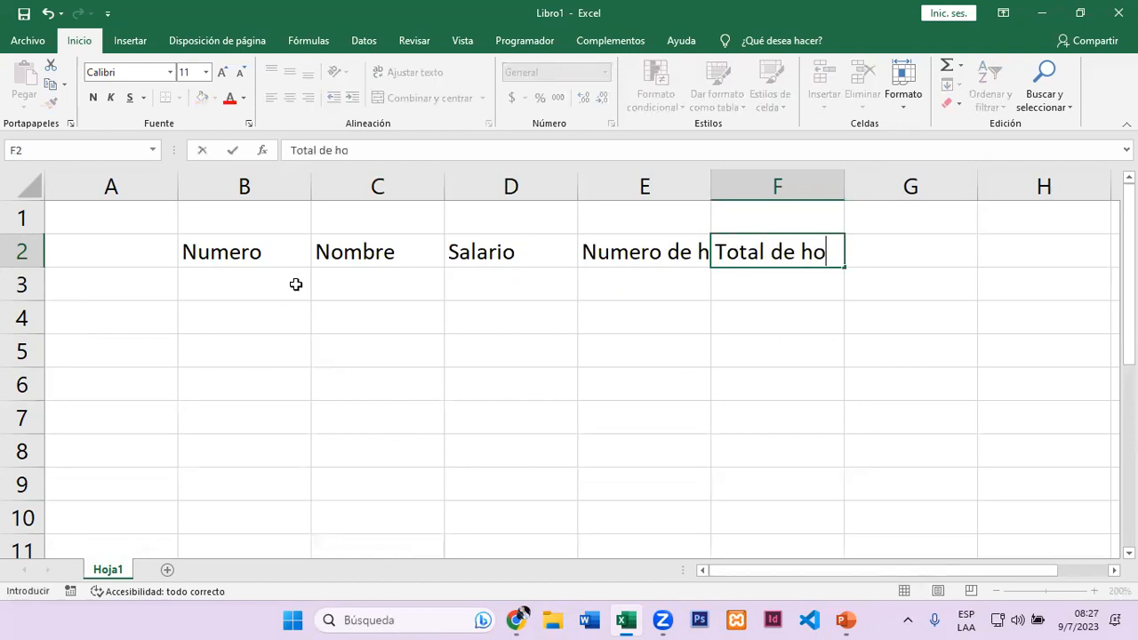
type("ras extra")
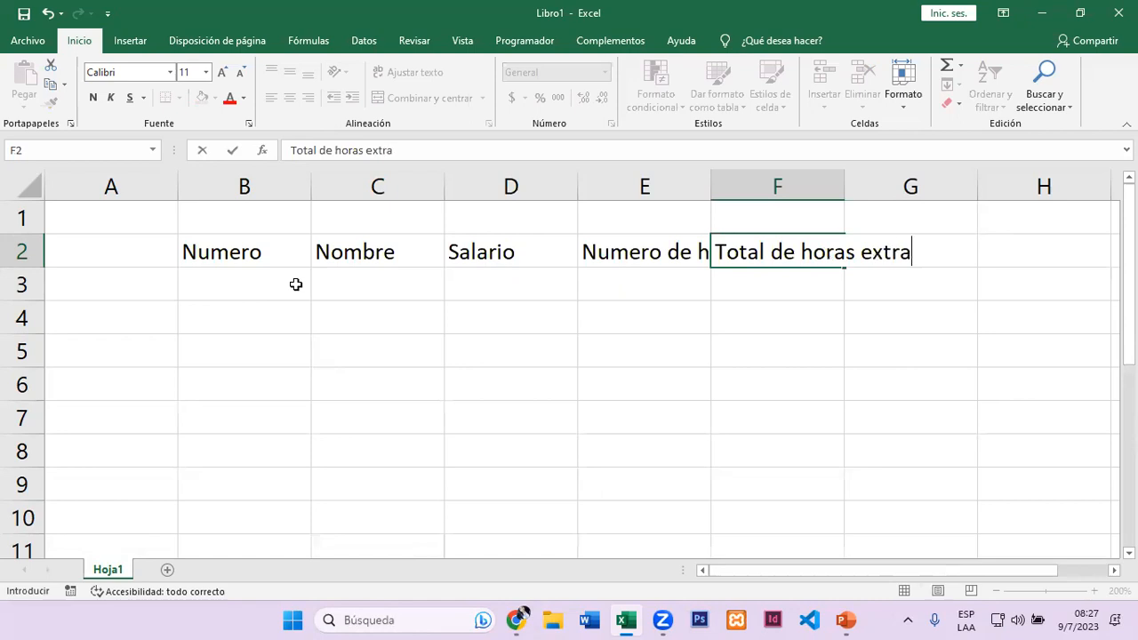
key("Return")
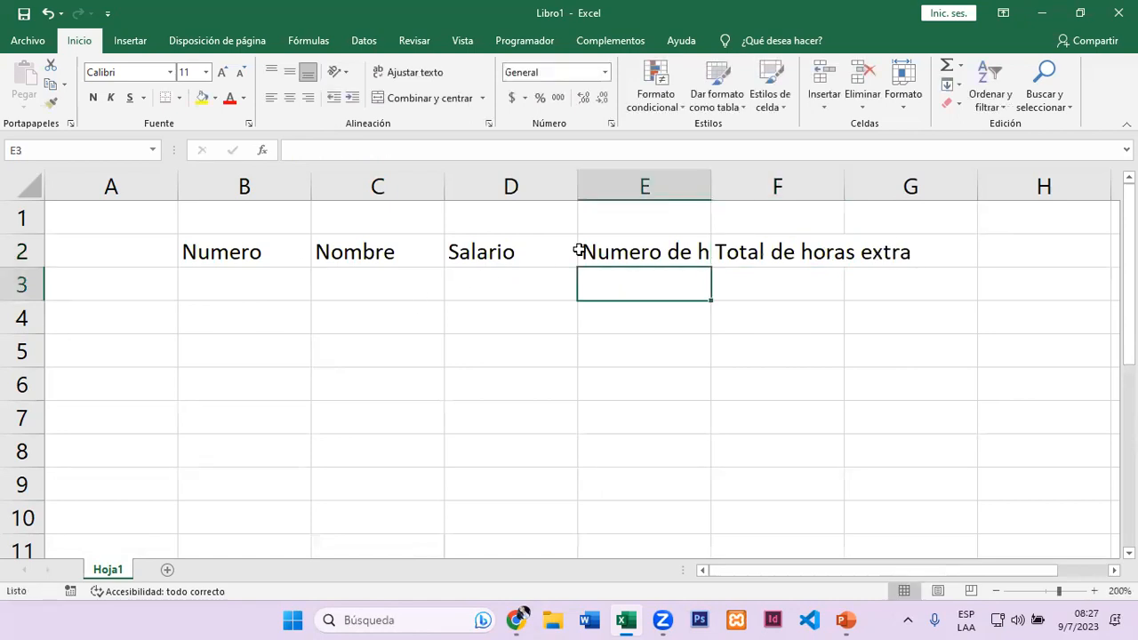
Step: Review the header cells in row 2, going through the column titles one by one
left_click(610, 246)
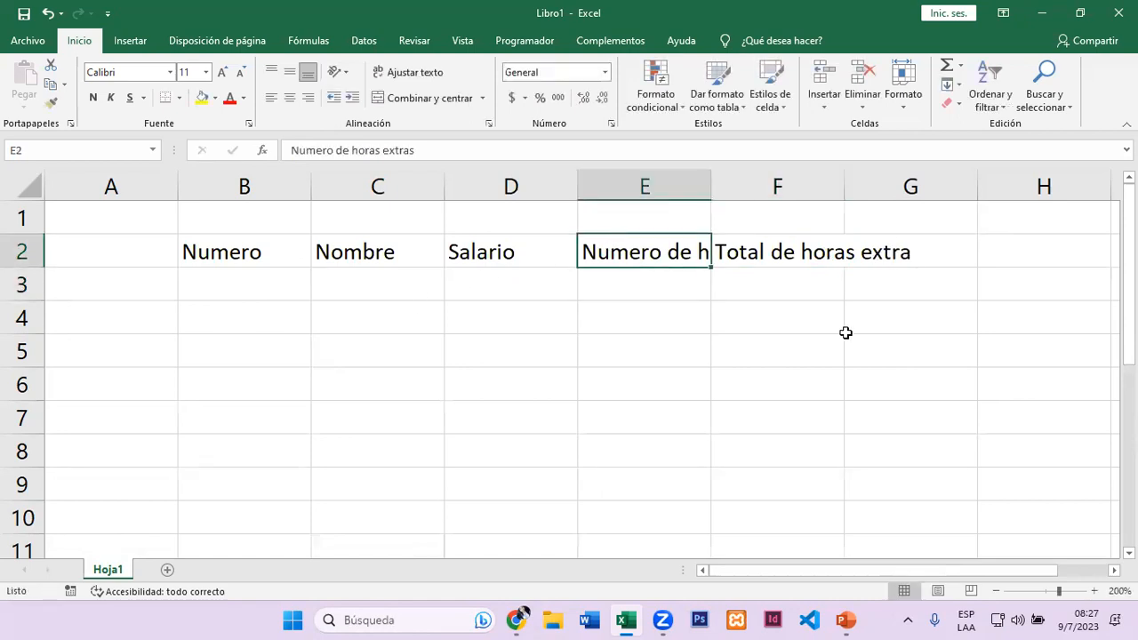
key("Right")
key("Right")
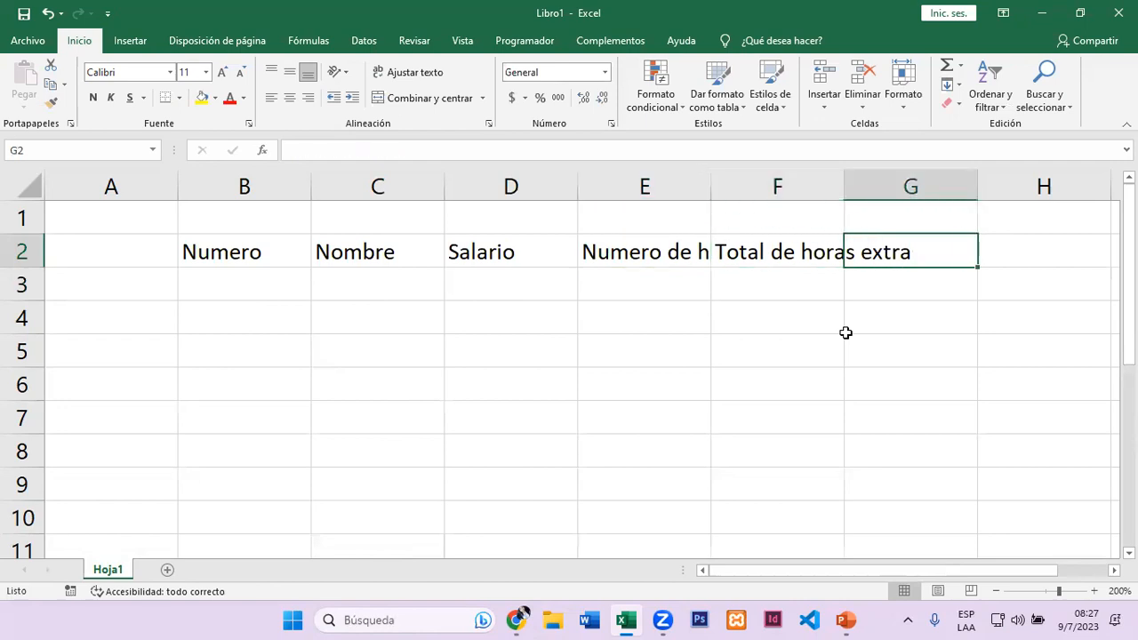
key("Left")
key("Left")
key("Left")
key("Left")
key("Left")
key("Left")
key("Right")
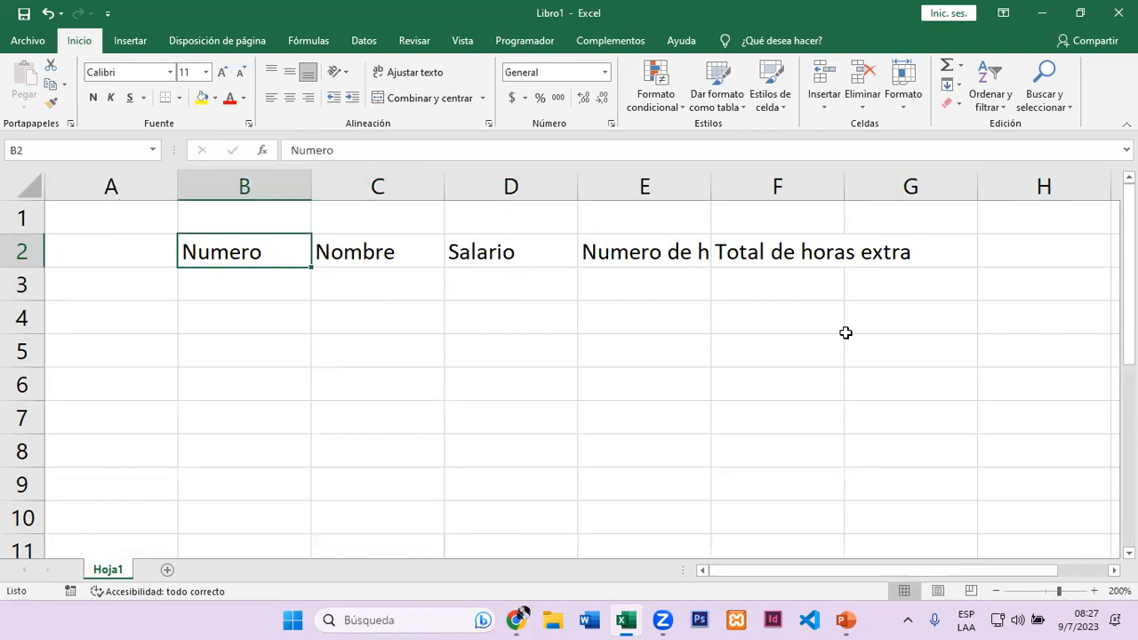
key("Right")
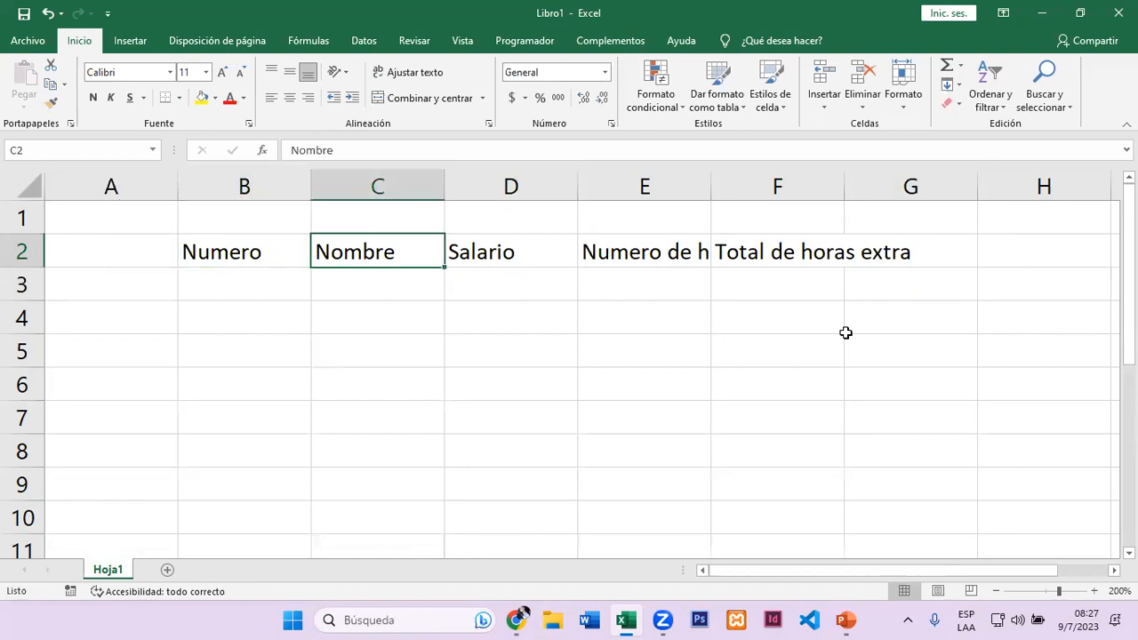
key("Right")
key("Right")
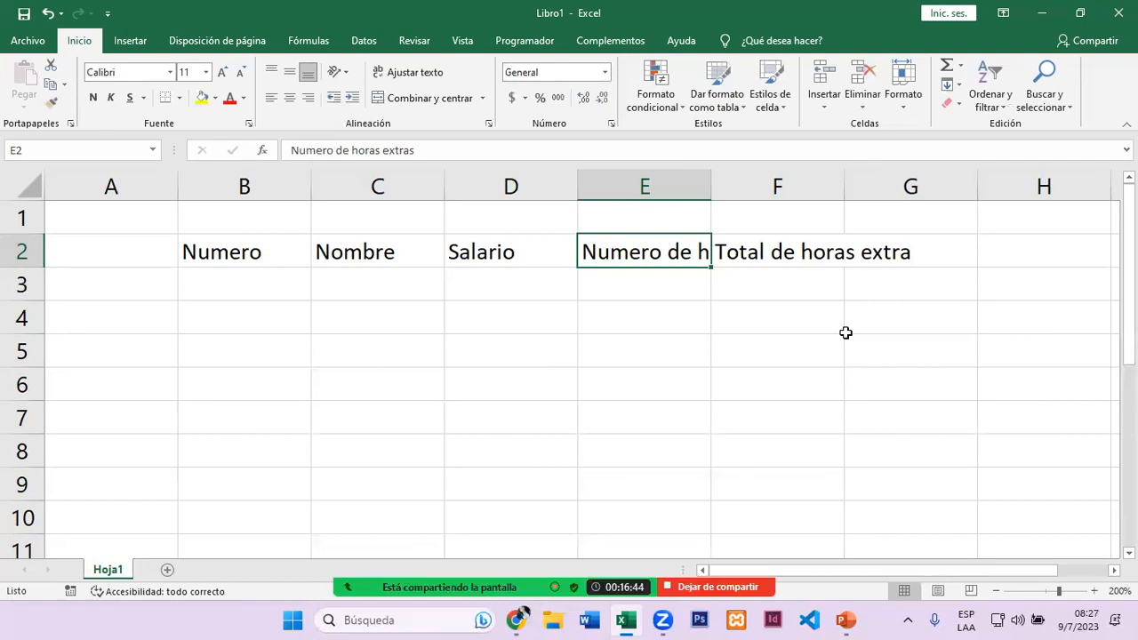
Step: Magnify the screen and enter the deduction headers "ISSS" in G2 and "AFP" in H2
key("super+plus")
key("super+plus")
key("super+plus")
key("super+plus")
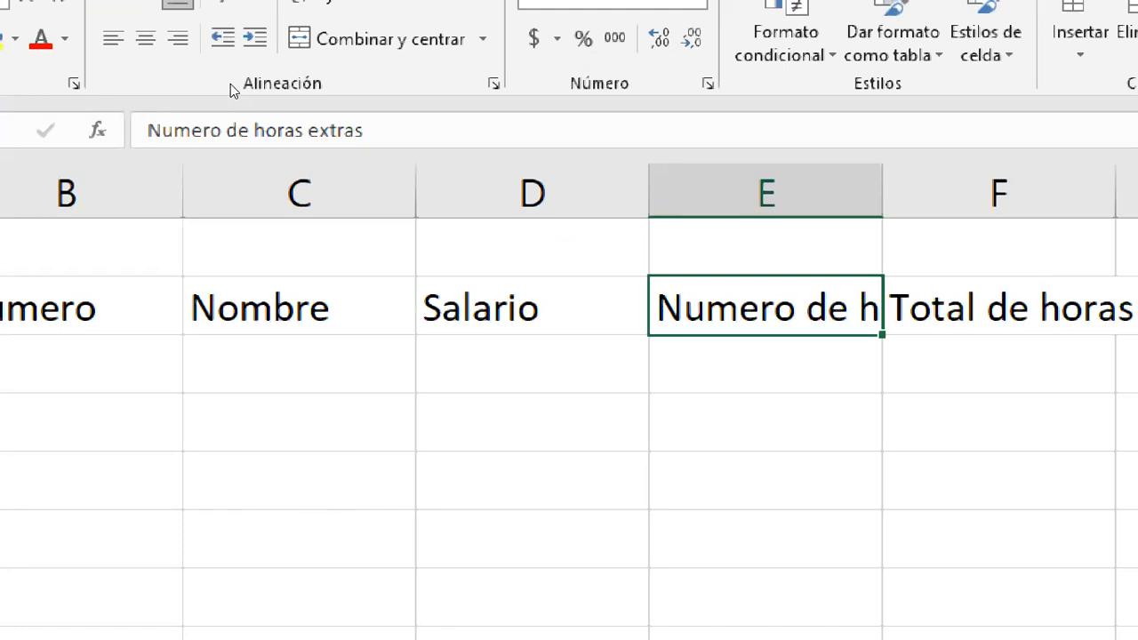
key("Right")
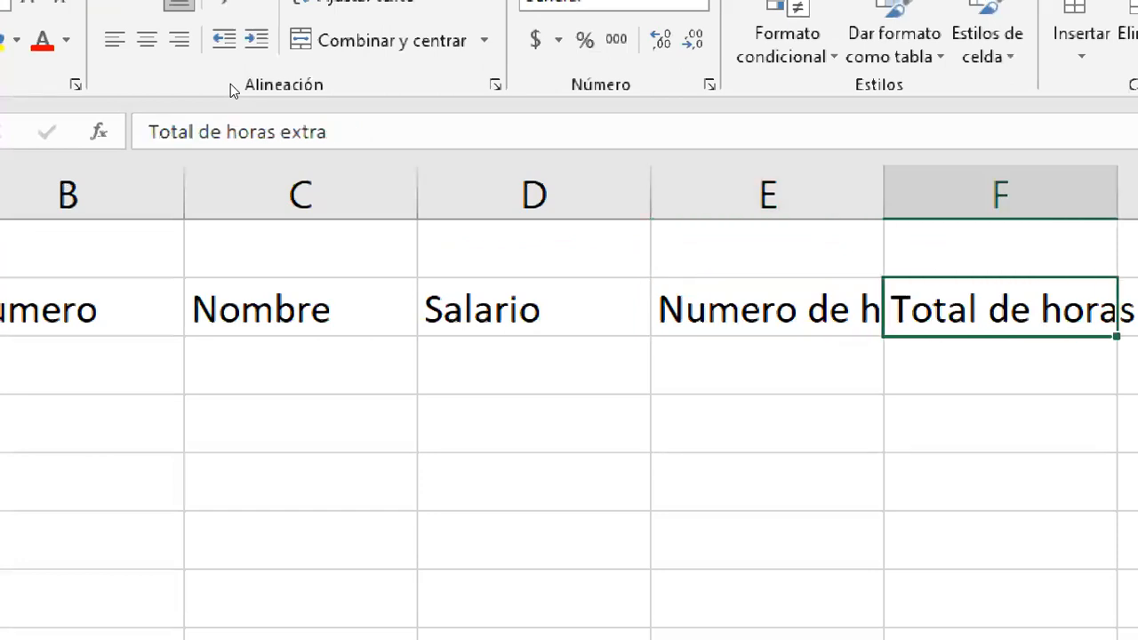
key("Right")
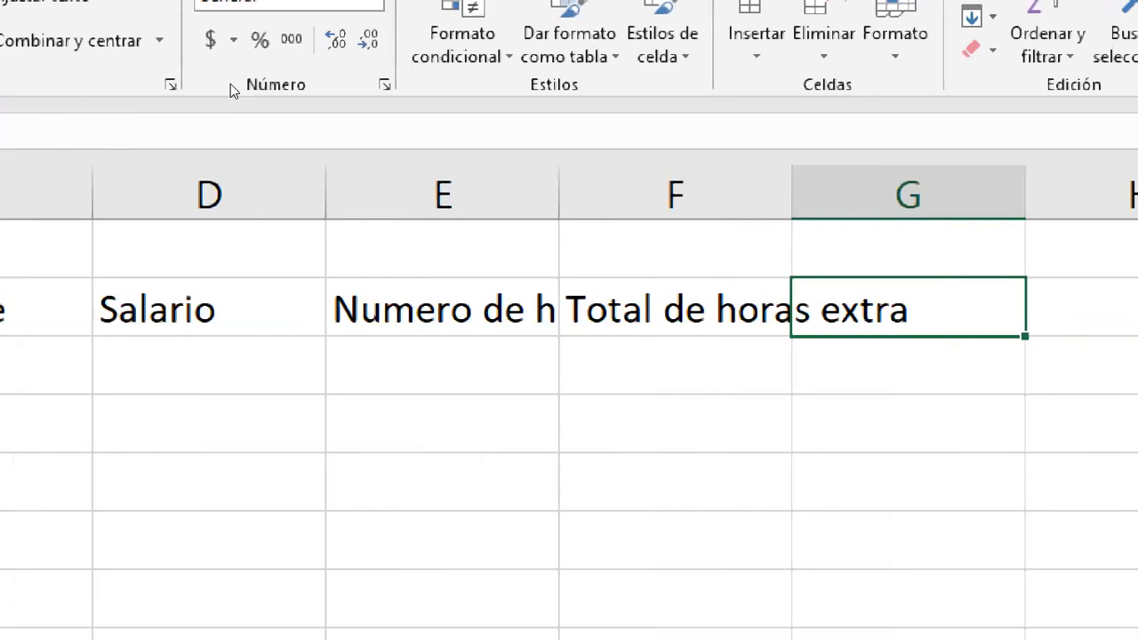
type("ISSS")
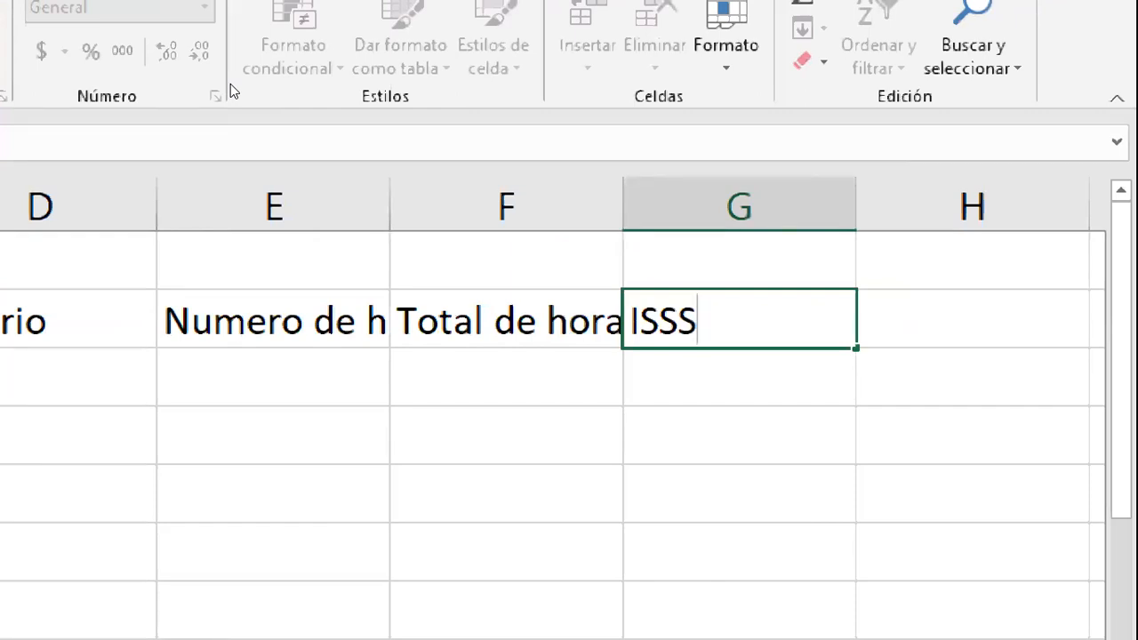
key("Tab")
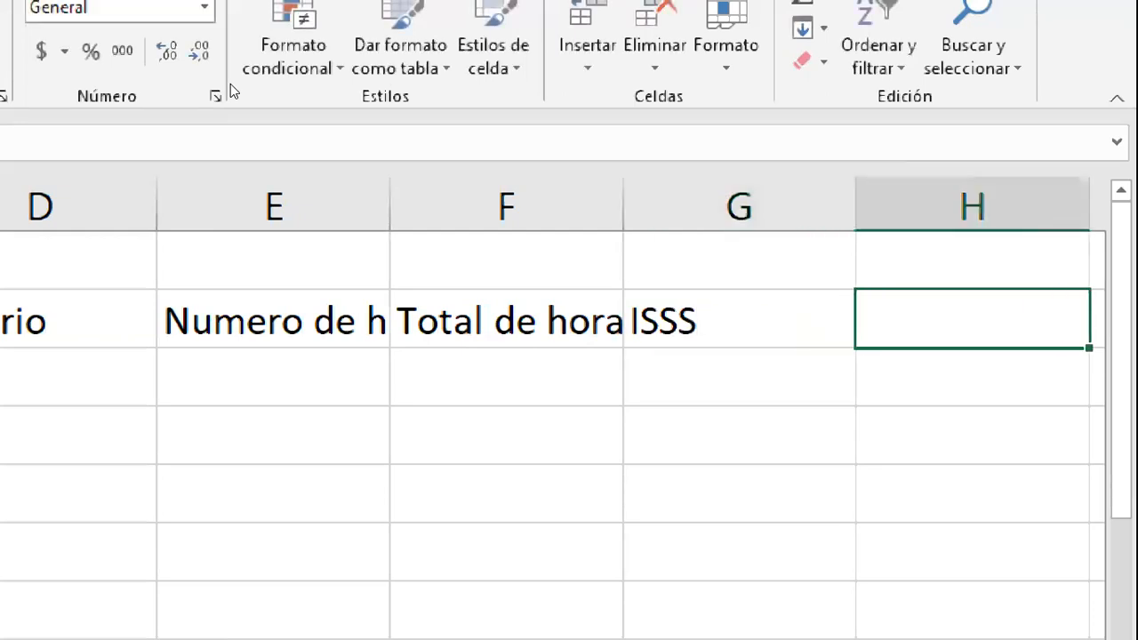
type("AFP")
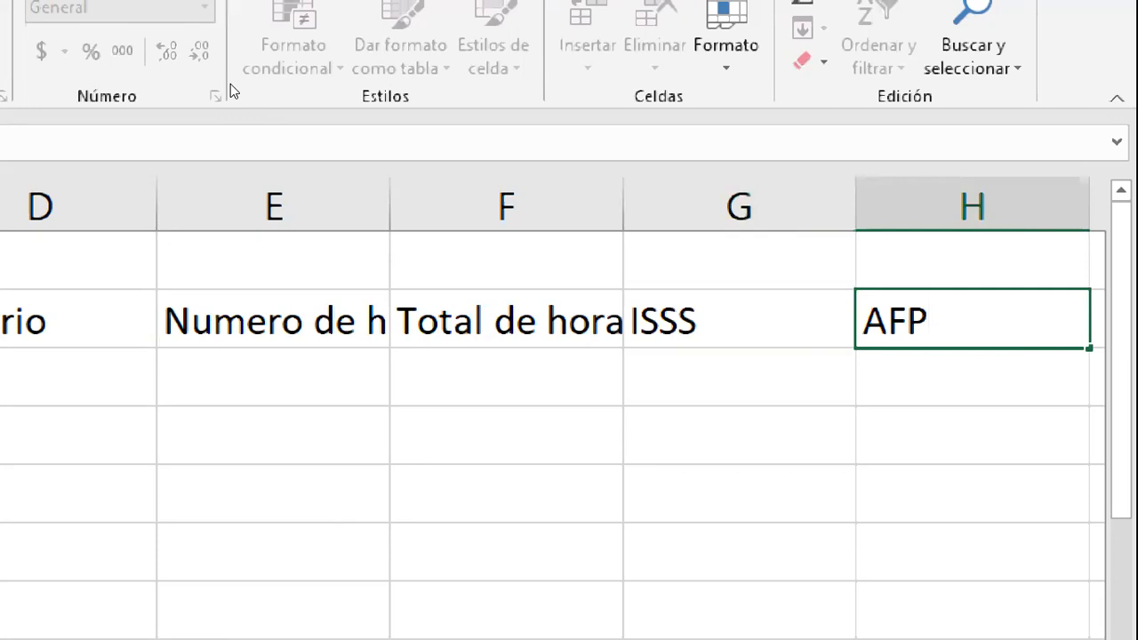
key("Tab")
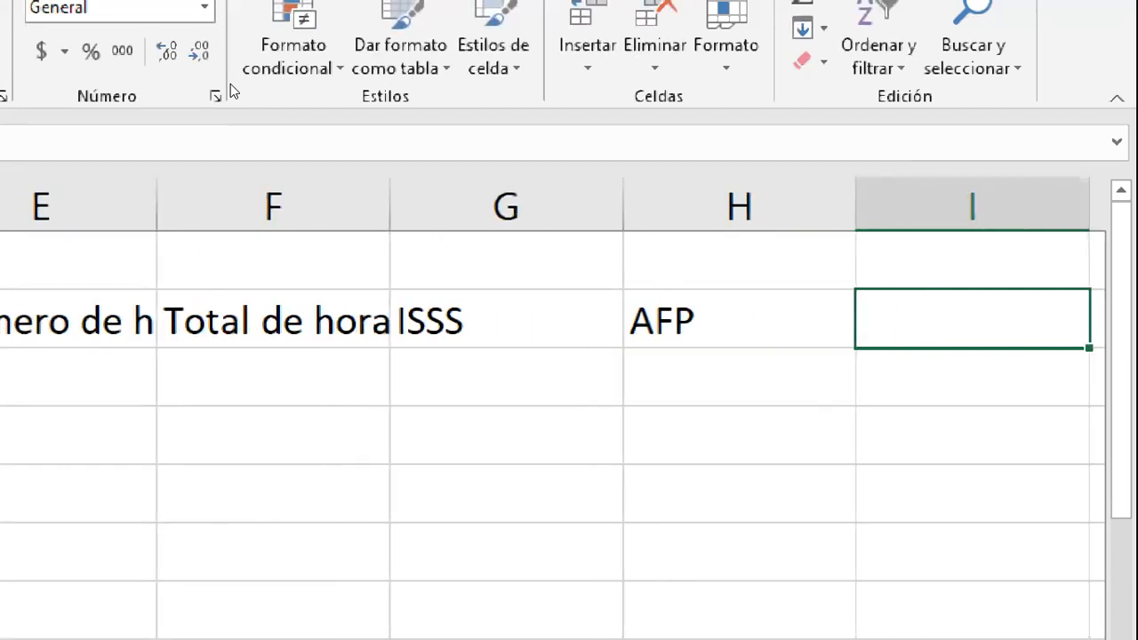
Step: Enter the headers "Otros descuestos" in I2 and "Total descuentos" in J2
type("Otros descuestos")
key("Return")
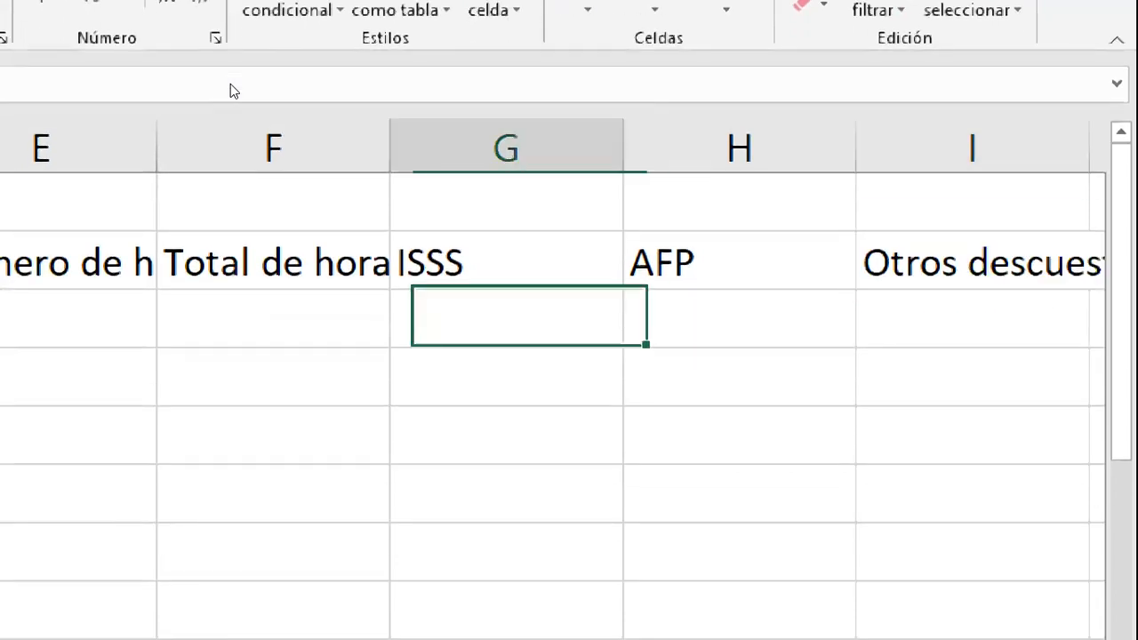
key("Up")
key("Right")
key("Right")
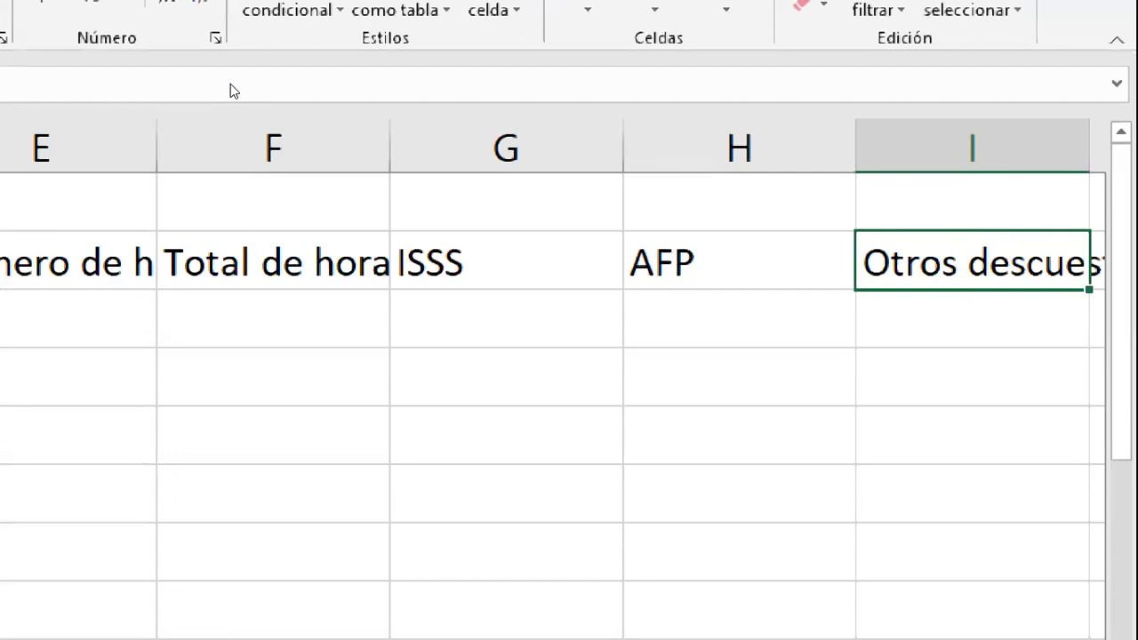
key("Right")
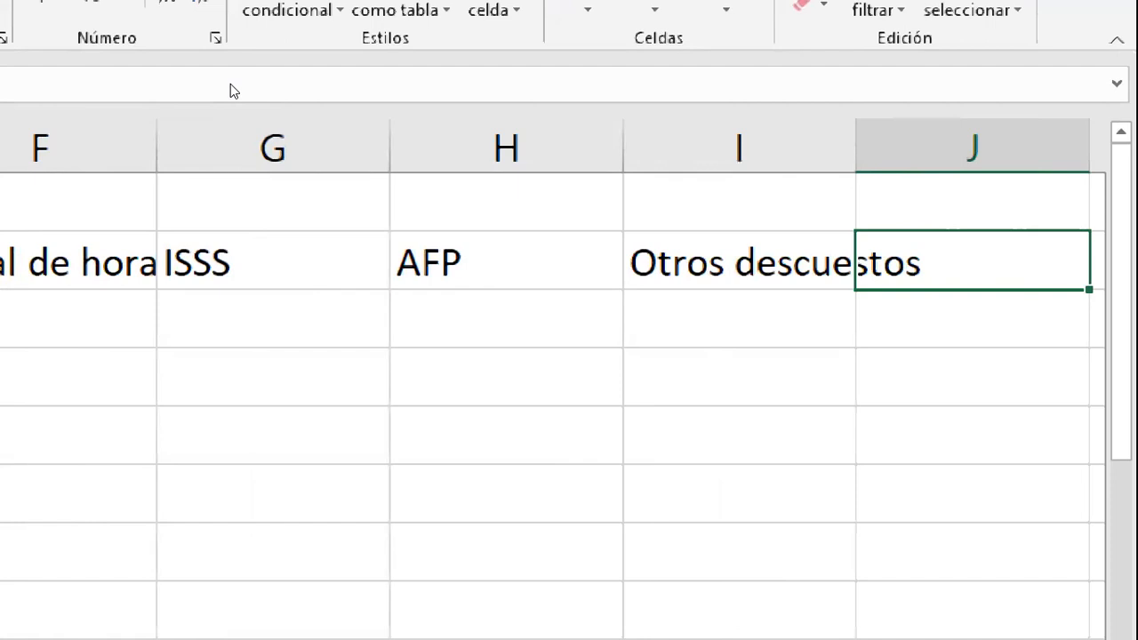
type("Total ")
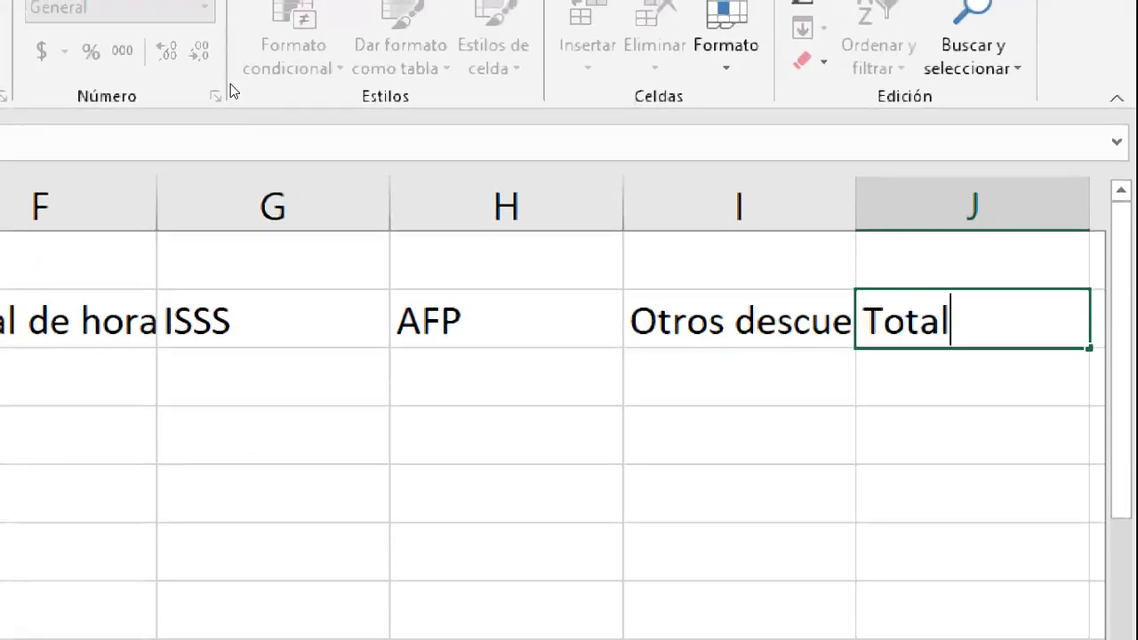
type("descuento")
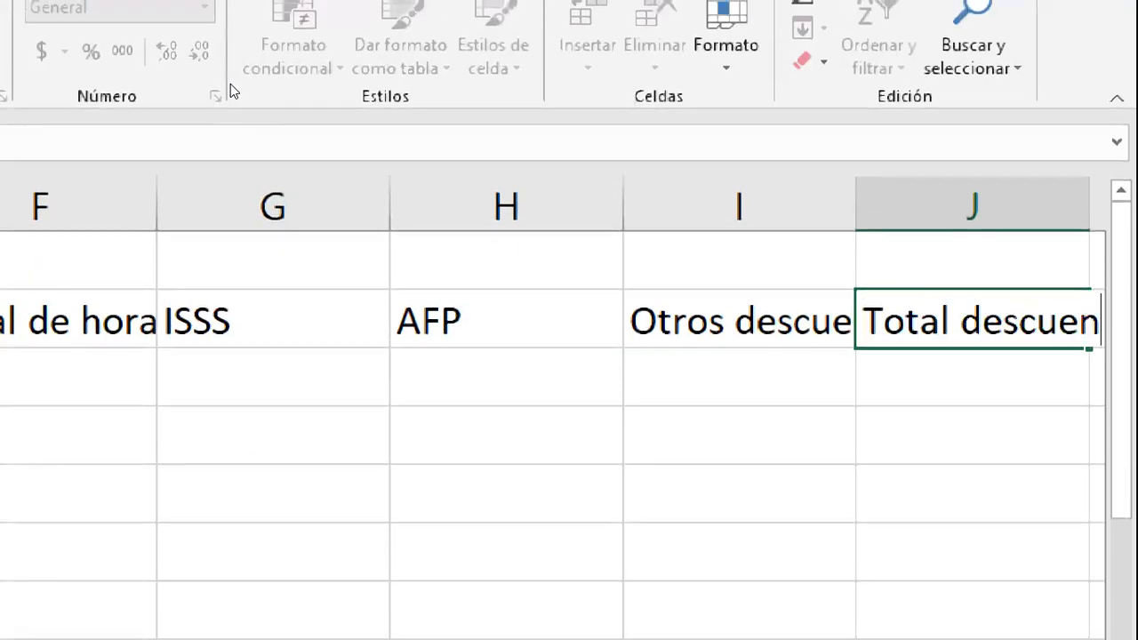
type("s")
key("Return")
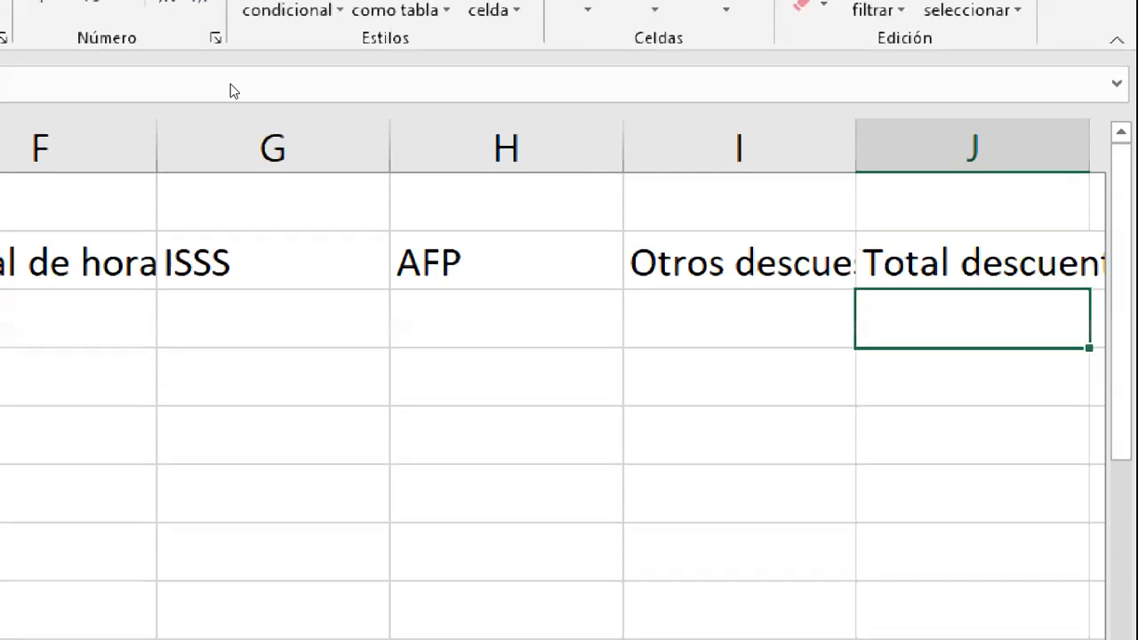
Step: Review the row 2 headers from overtime through deductions, moving from one title cell to the next
key("Up")
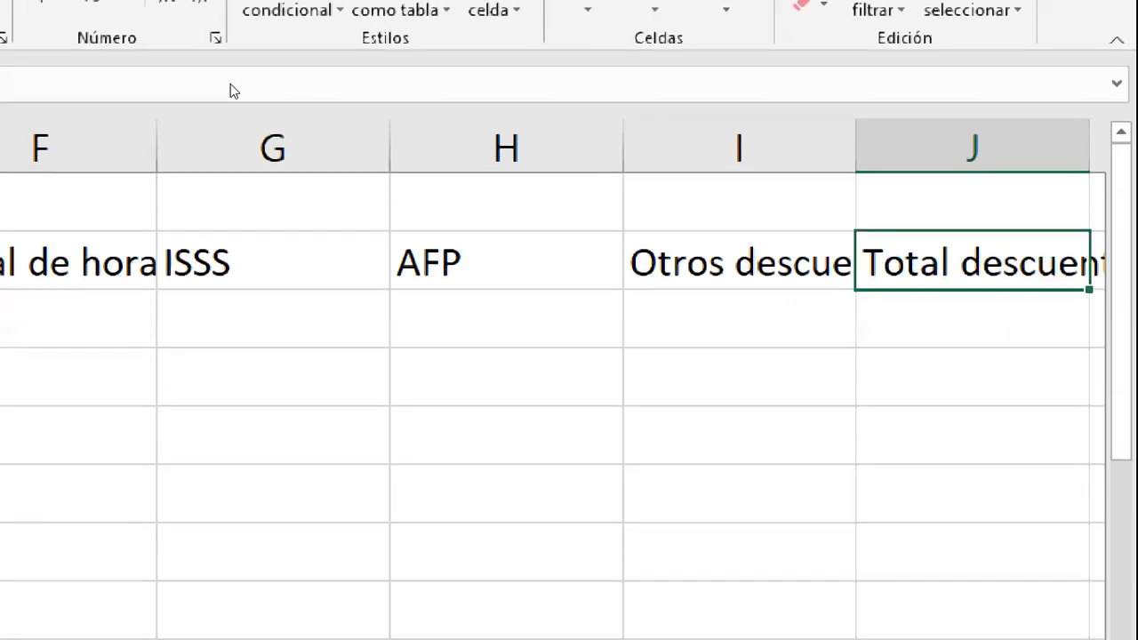
key("Left")
key("Left")
key("Left")
key("Left")
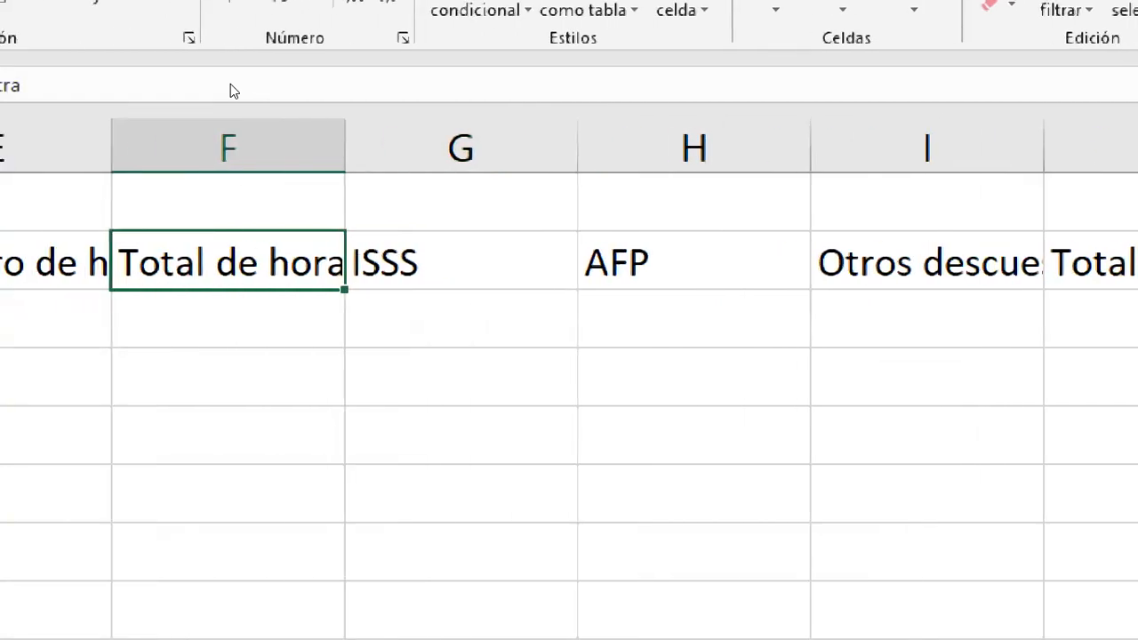
key("Left")
key("Right")
key("Right")
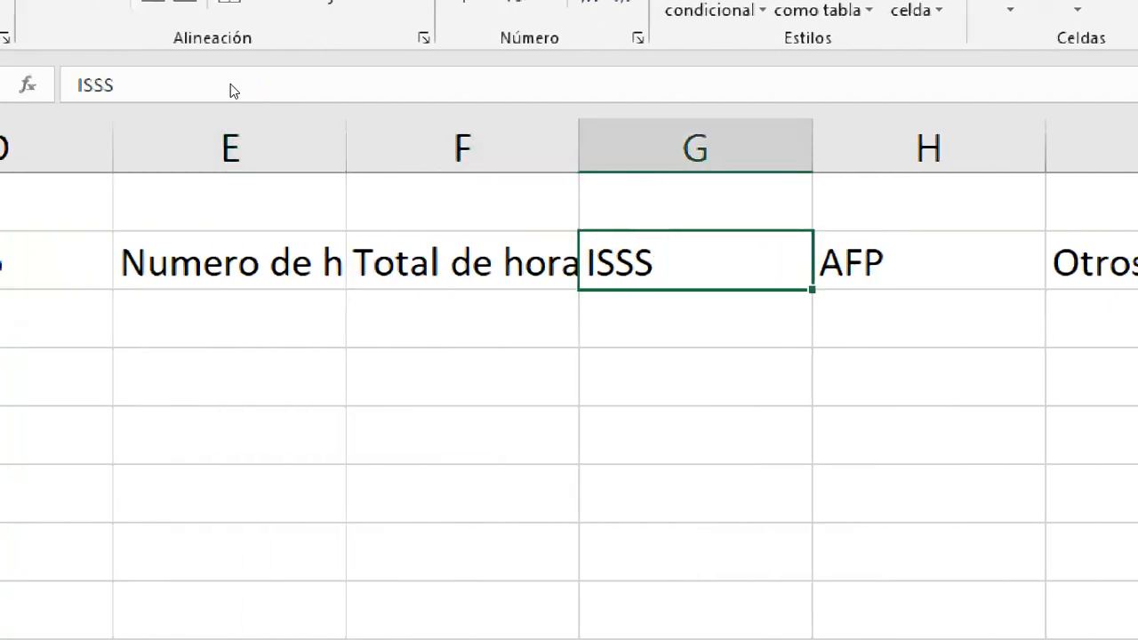
key("Right")
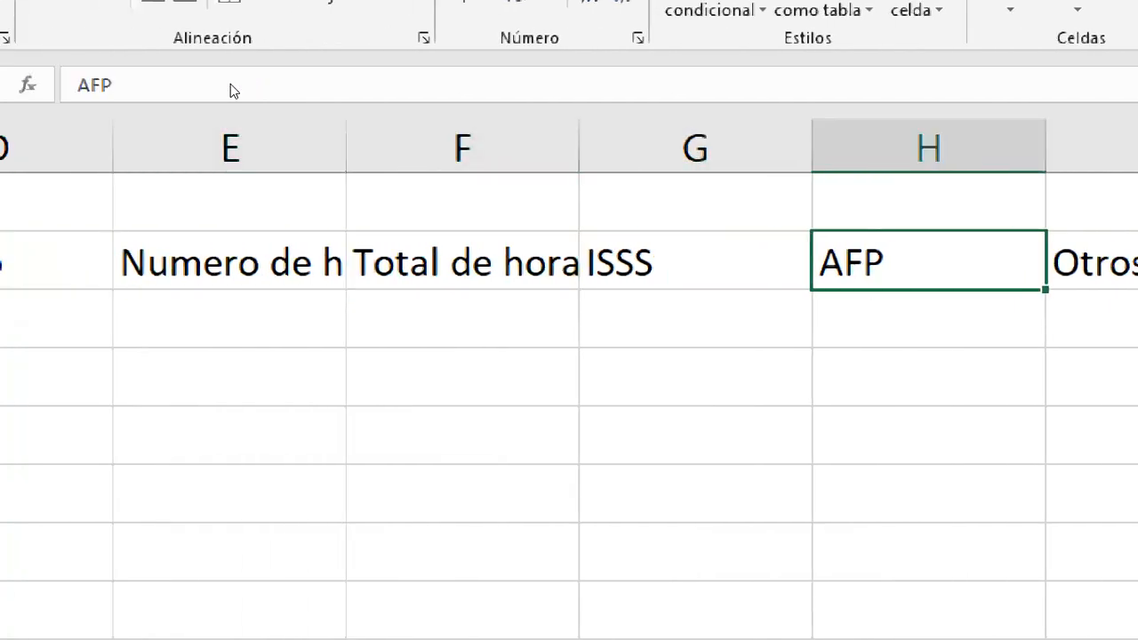
key("Right")
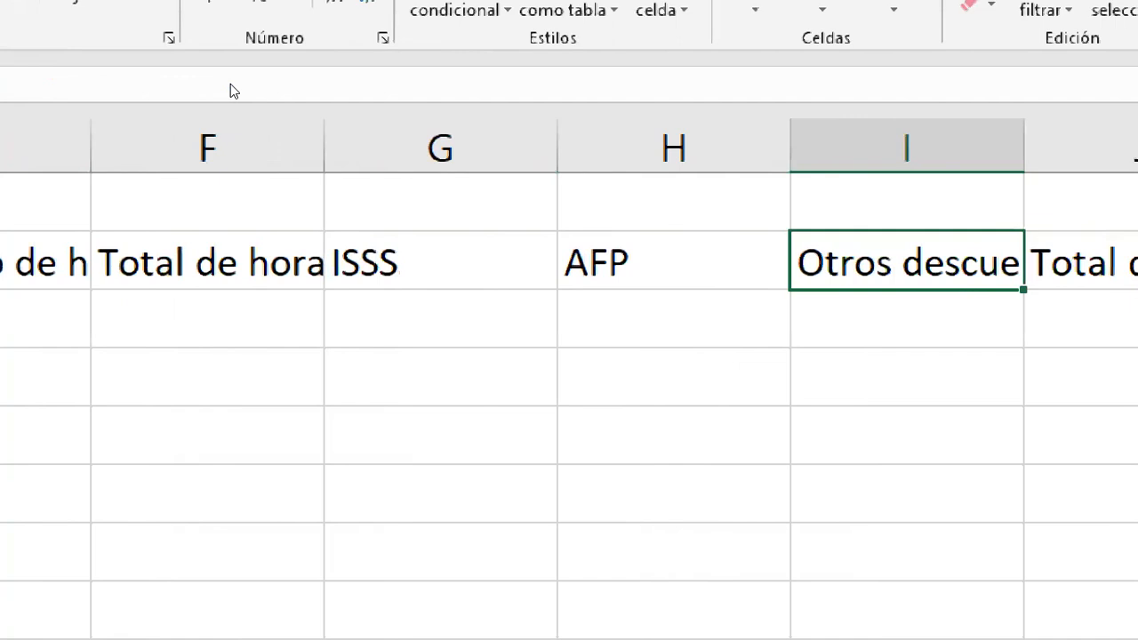
Step: Enter the header "Salario Liquido" in K2, after the total deductions column
key("Right")
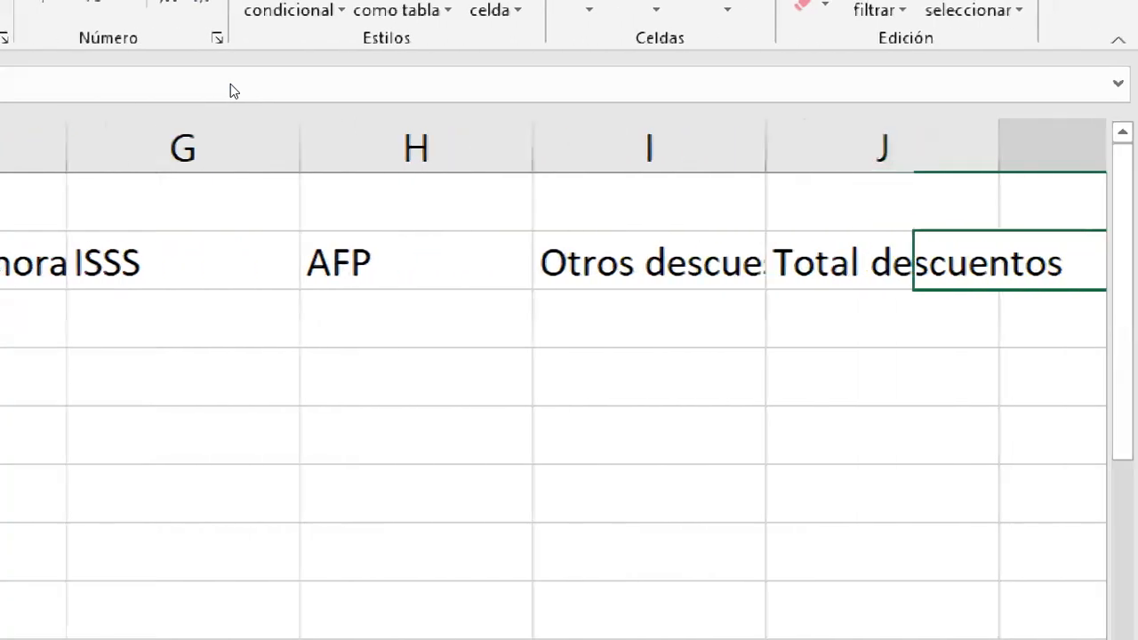
key("F2")
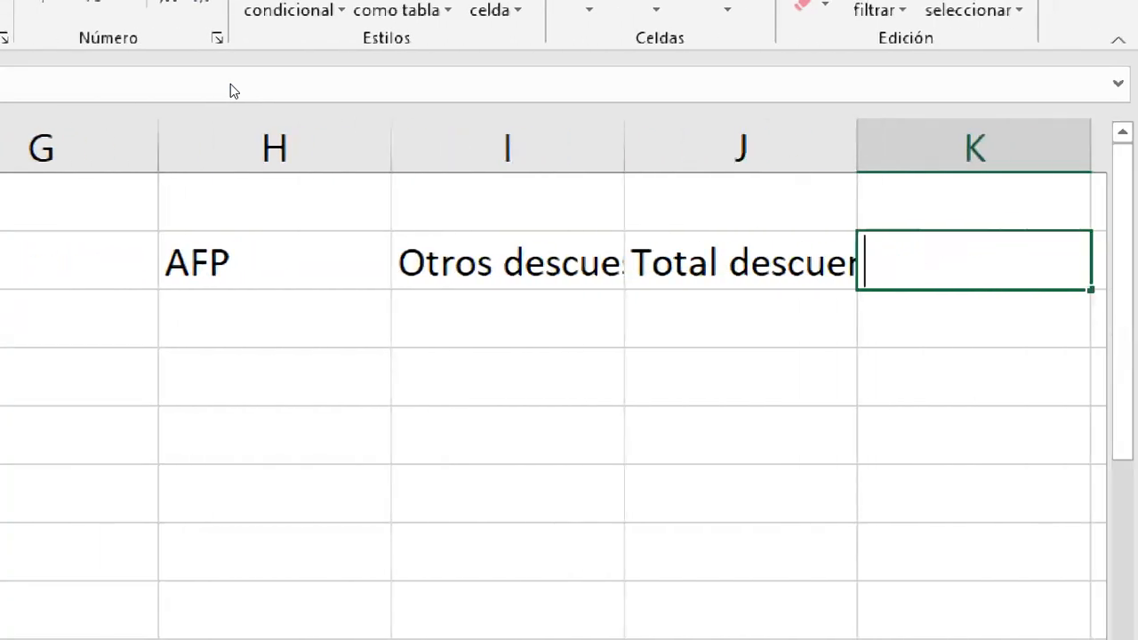
type("Salario Liquid")
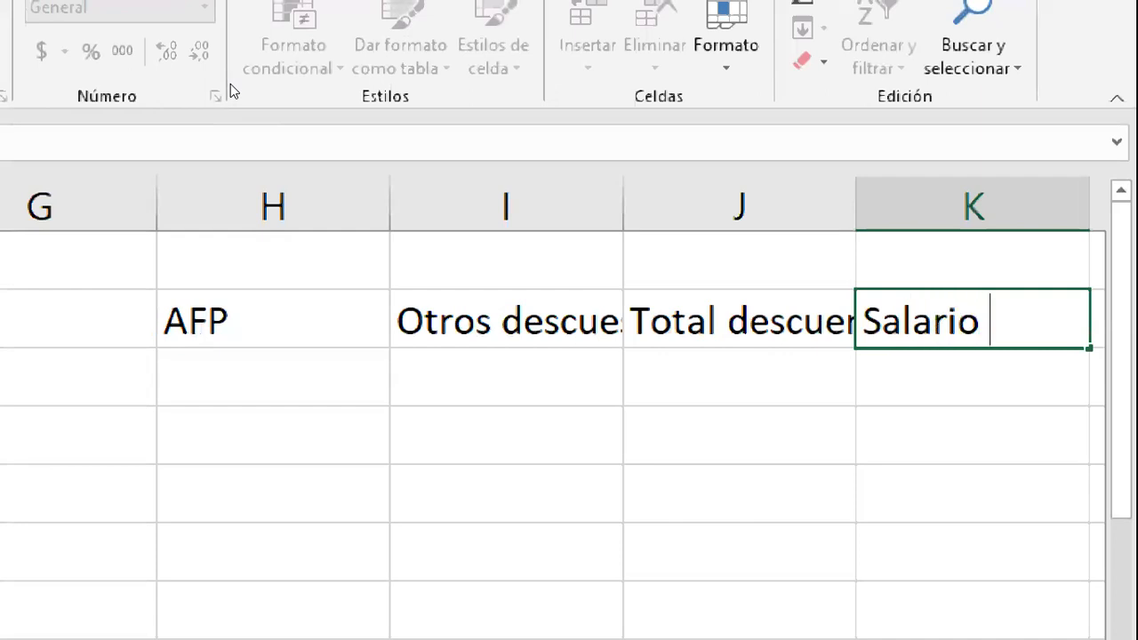
type("op")
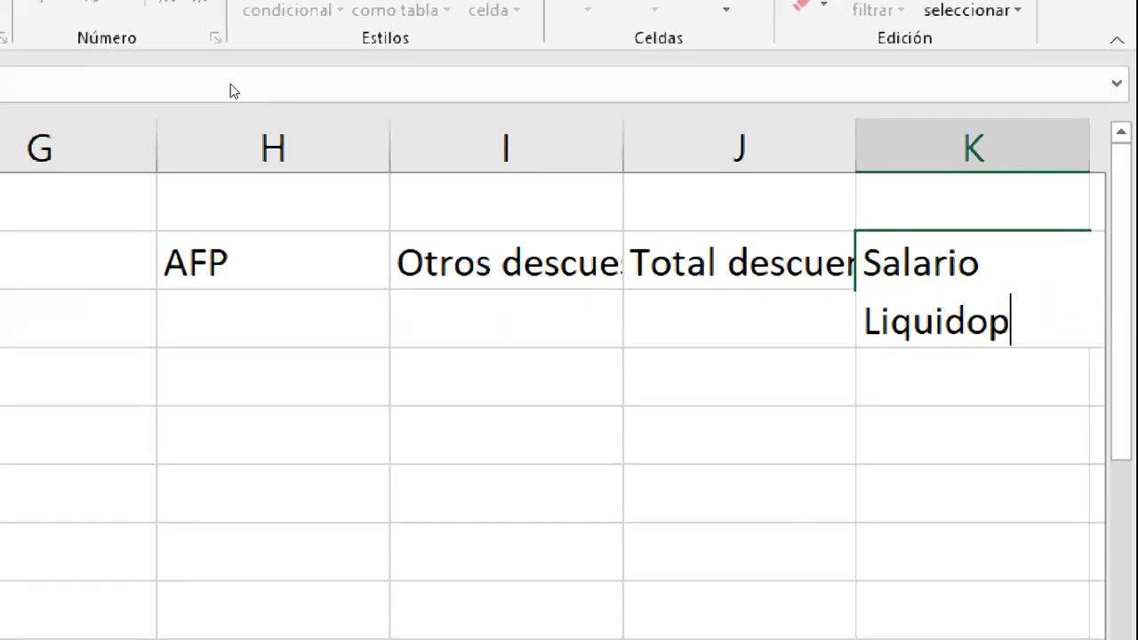
key("BackSpace")
key("Return")
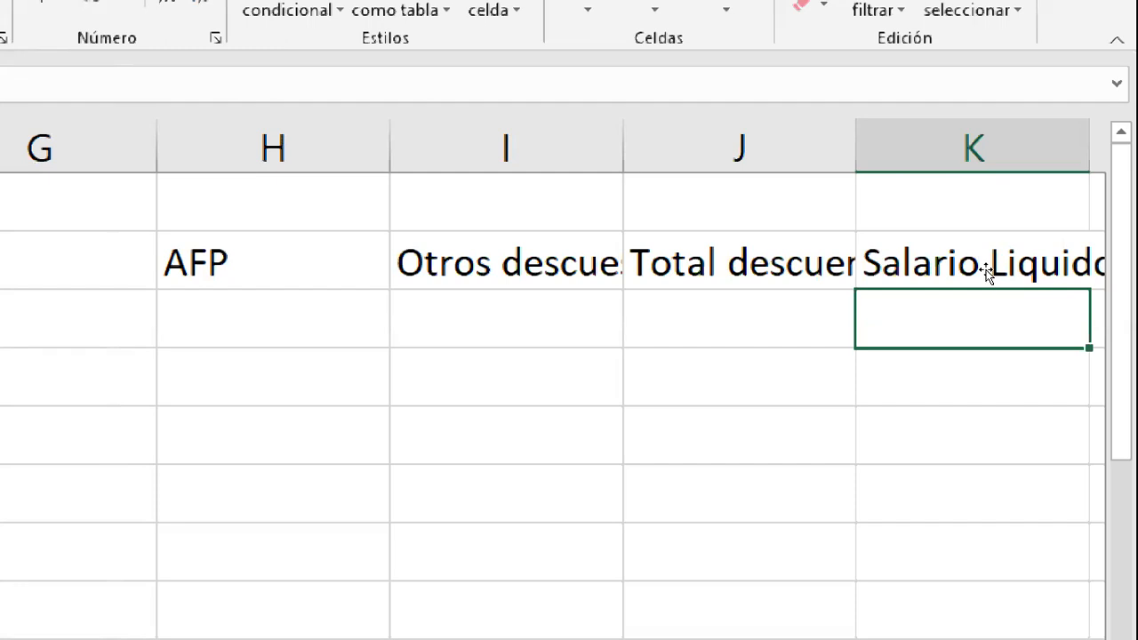
Step: Return the screen magnification to 100% and minimize the magnifier window
key("Up")
key("Left")
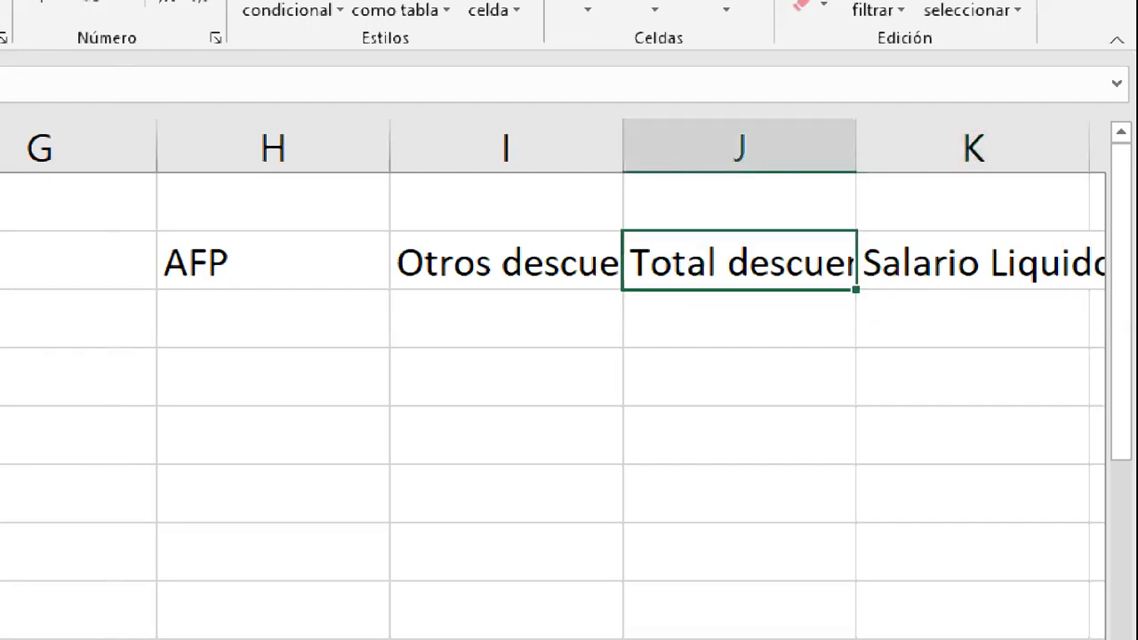
key("super+minus")
key("super+minus")
key("super+minus")
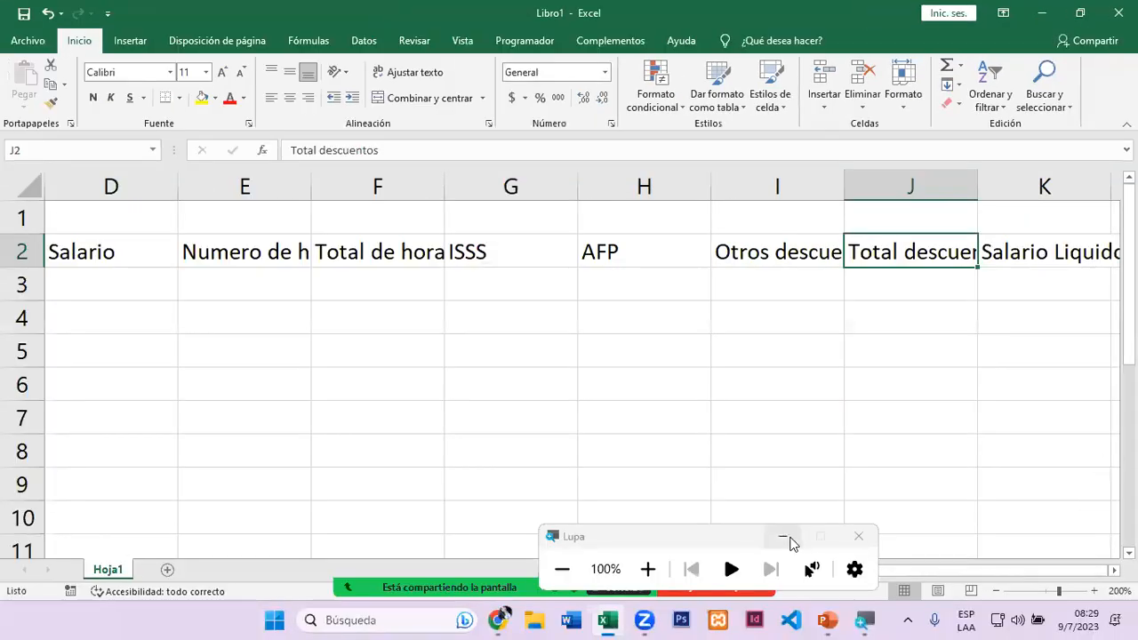
left_click(788, 538)
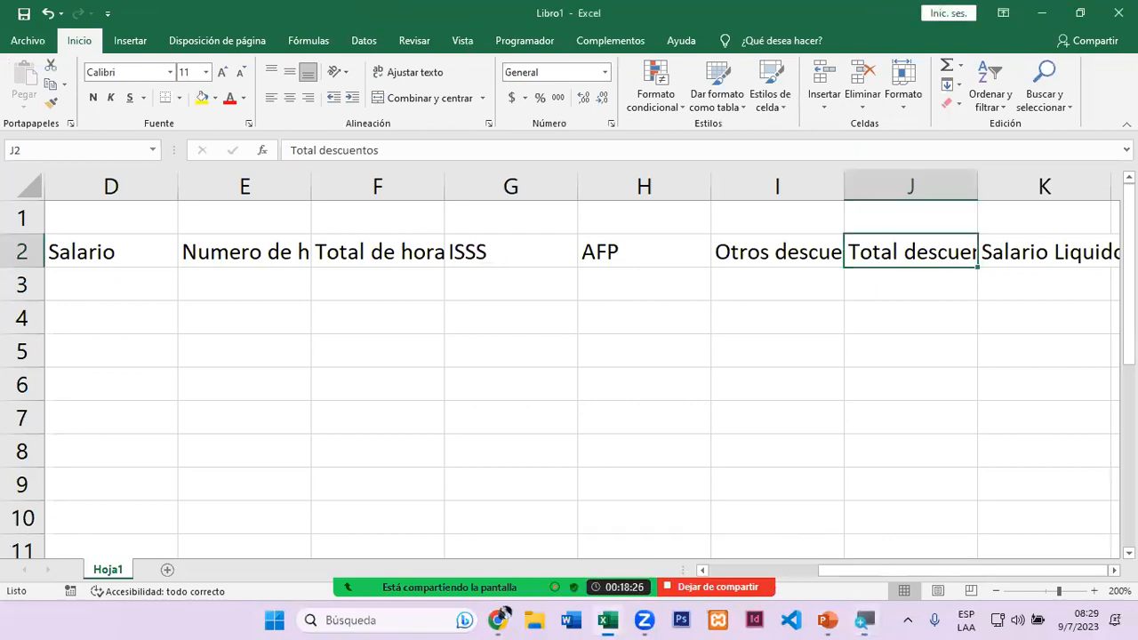
Step: Try auto-fitting and then manually widening column E for its overtime hours header, undoing each width change
scroll(583, 365, "right", 1)
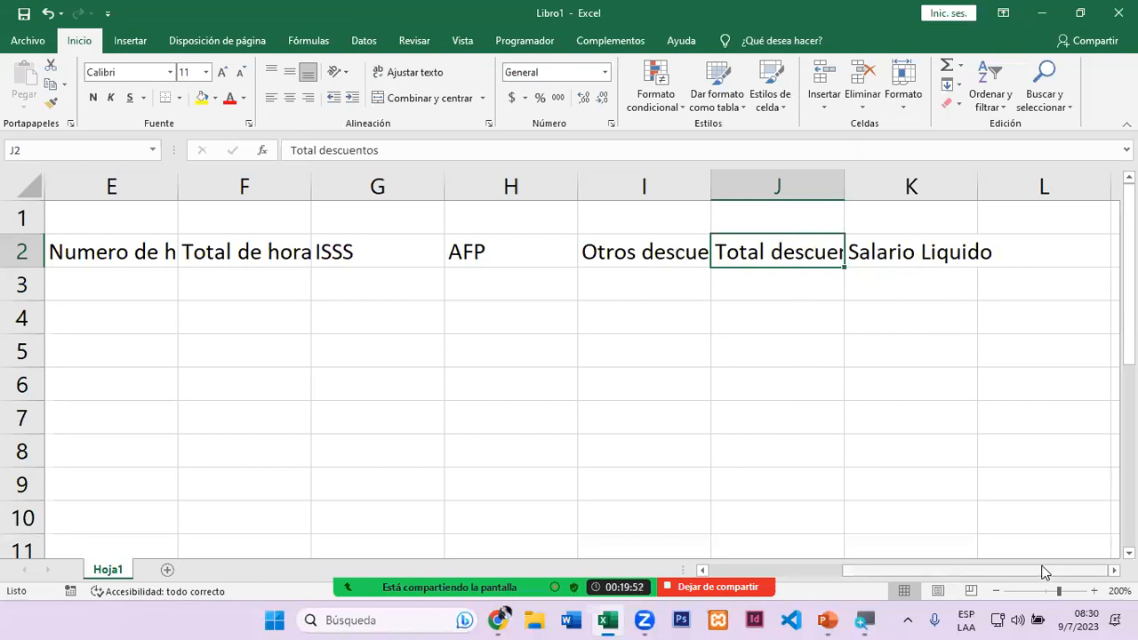
left_click_drag(1044, 568, 888, 608)
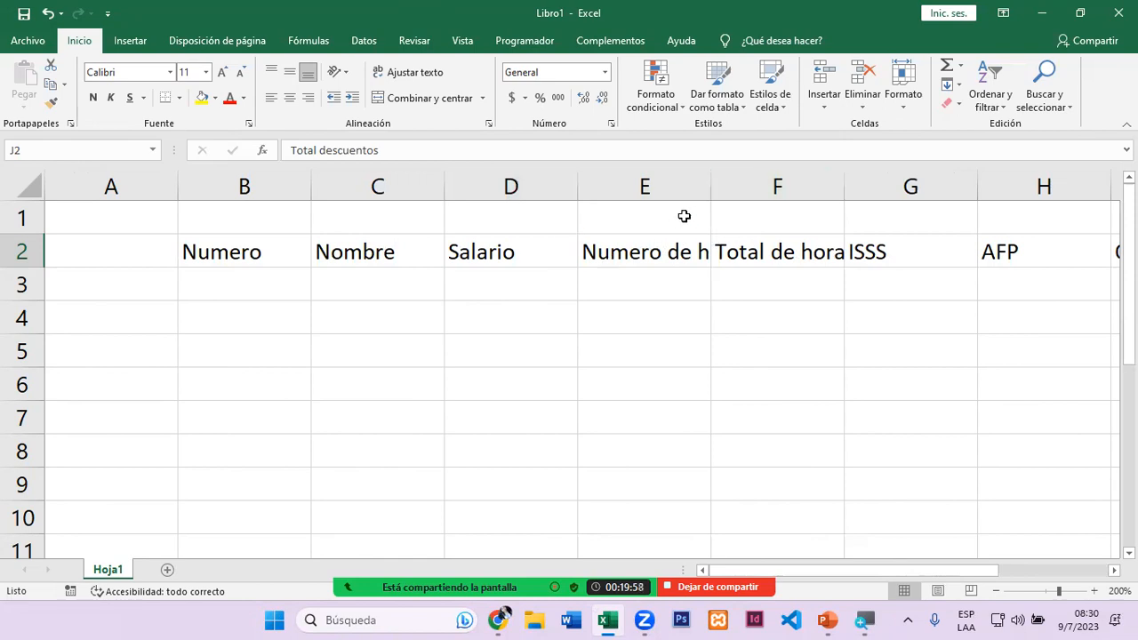
left_click(678, 252)
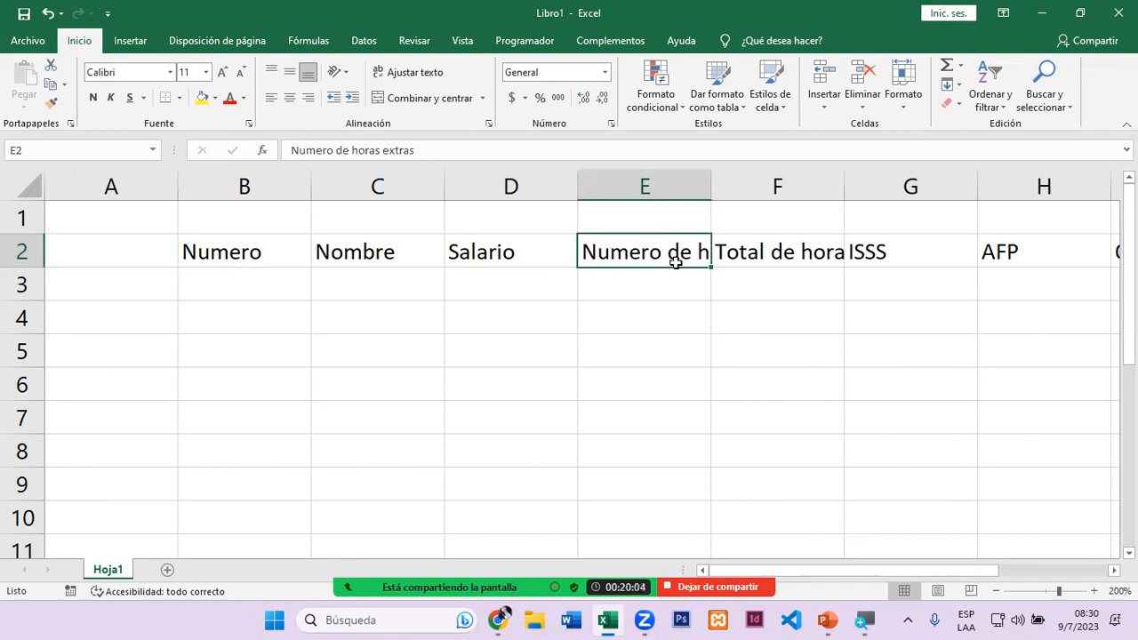
double_click(710, 187)
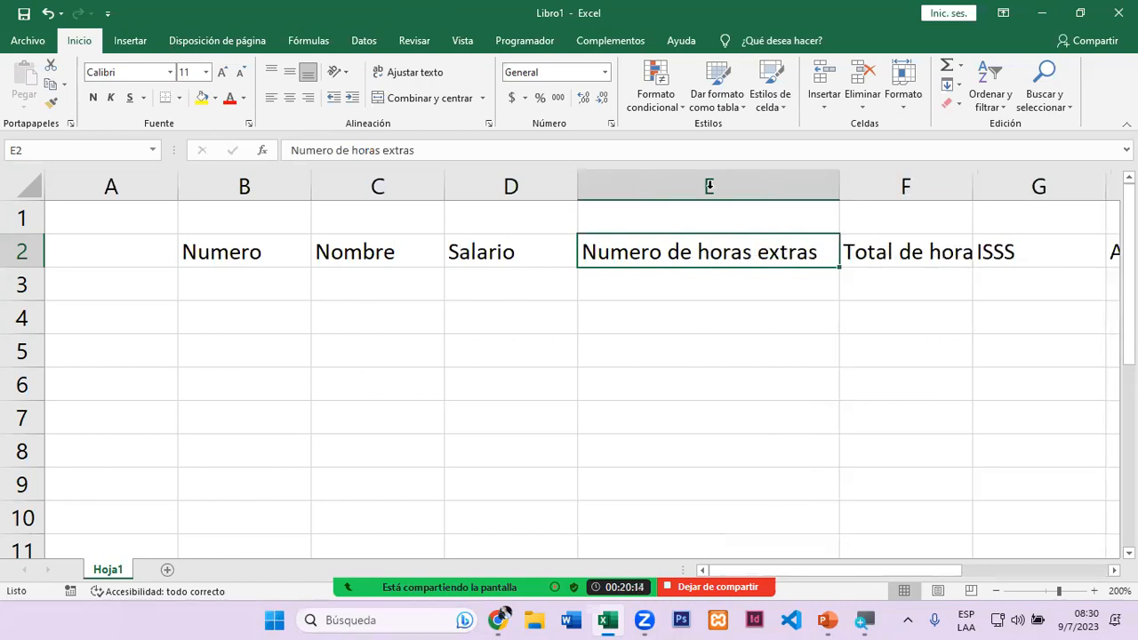
left_click(710, 185)
key("ctrl+z")
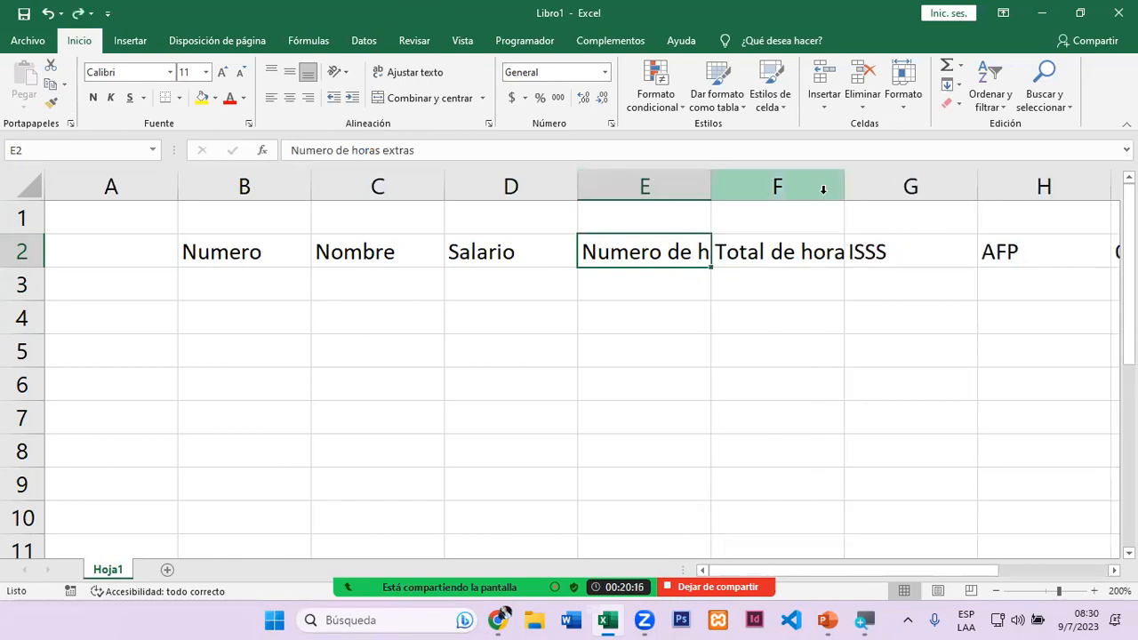
left_click_drag(708, 188, 768, 185)
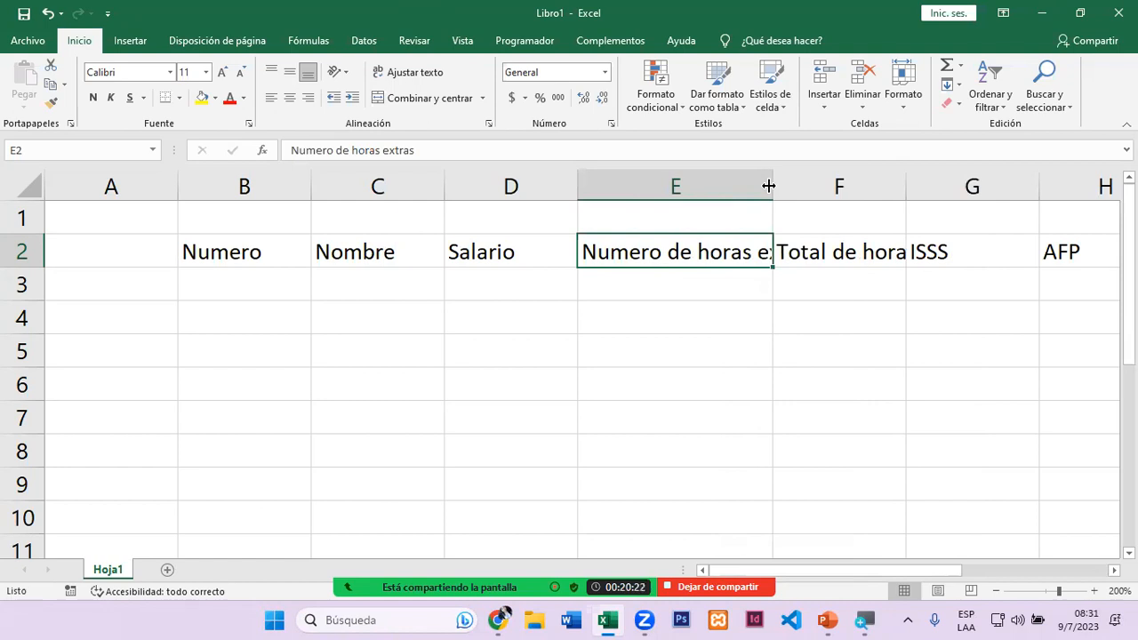
key("ctrl+z")
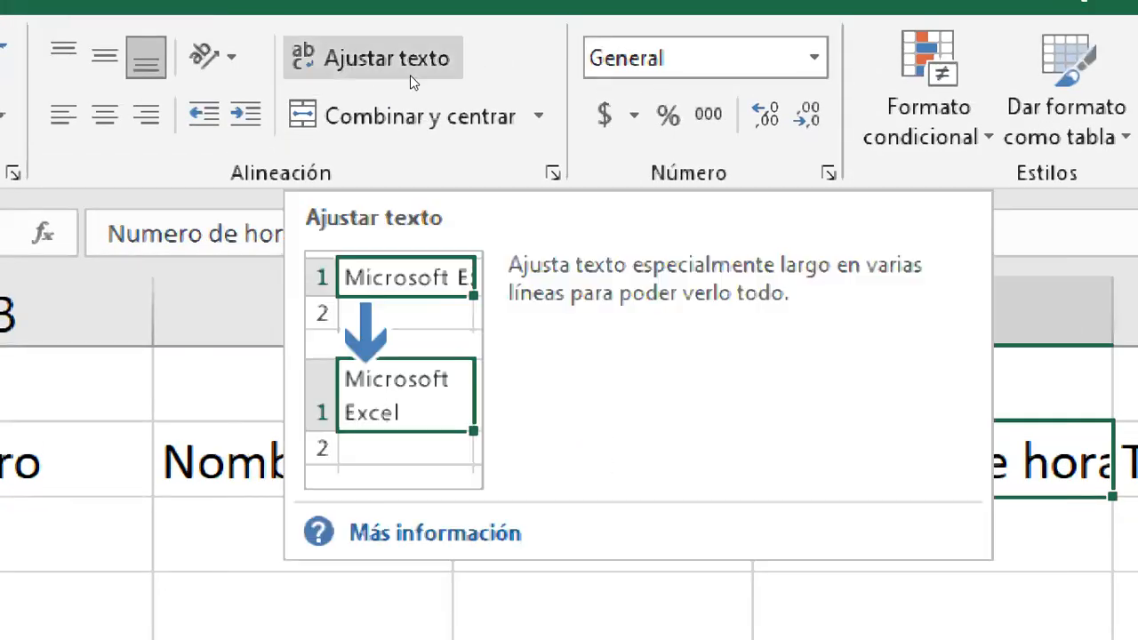
Step: Apply text wrapping to the overtime headers in E2 and F2
left_click(410, 75)
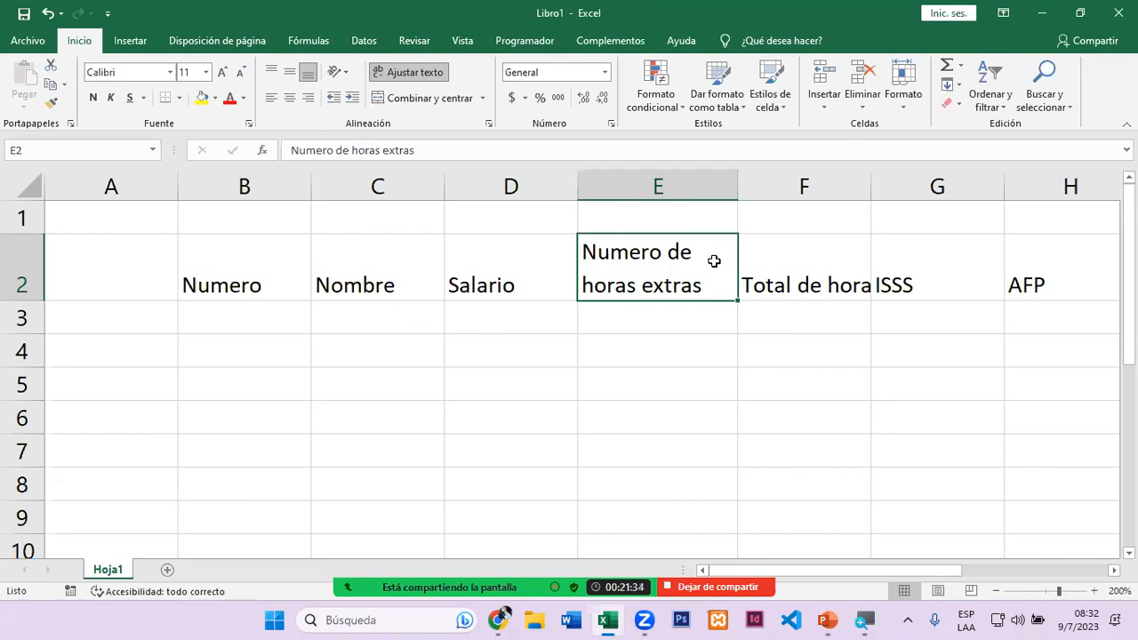
left_click(779, 254)
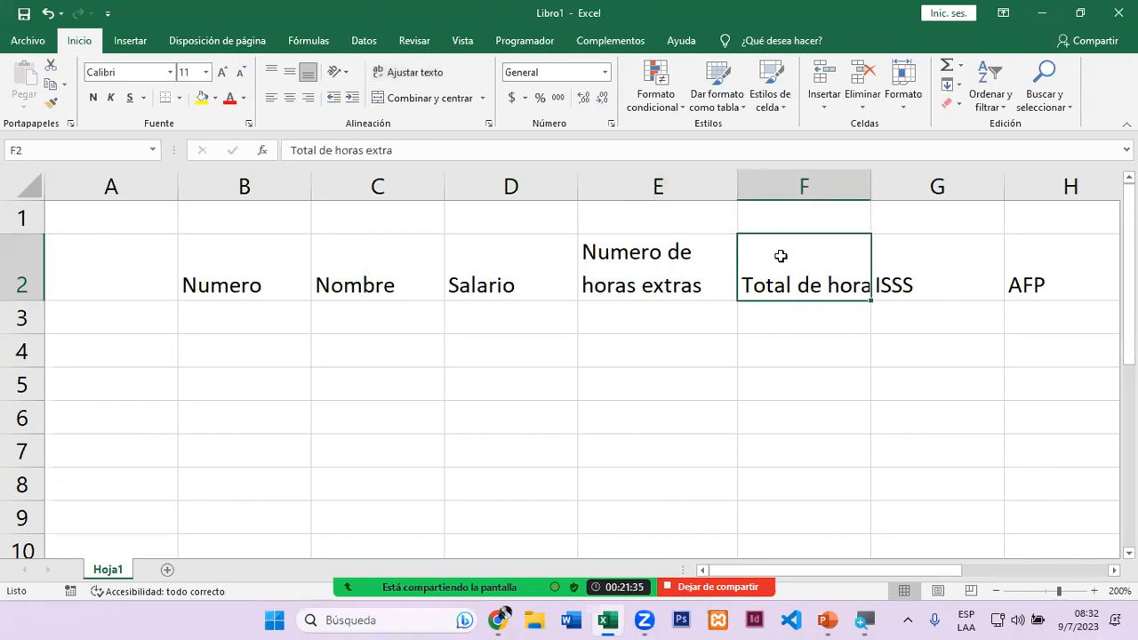
left_click(411, 72)
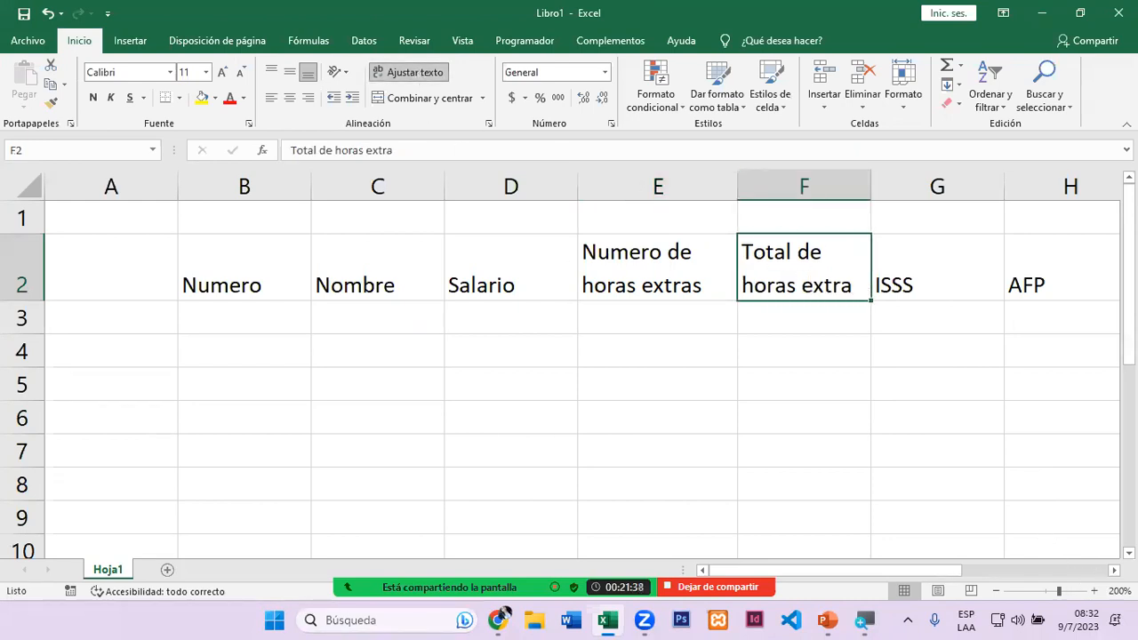
Step: Apply text wrapping to the "Otros descuestos", "Total descuentos" and "Salario Liquido" headers in I2, J2 and K2
scroll(925, 338, "right", 2)
left_click(910, 264)
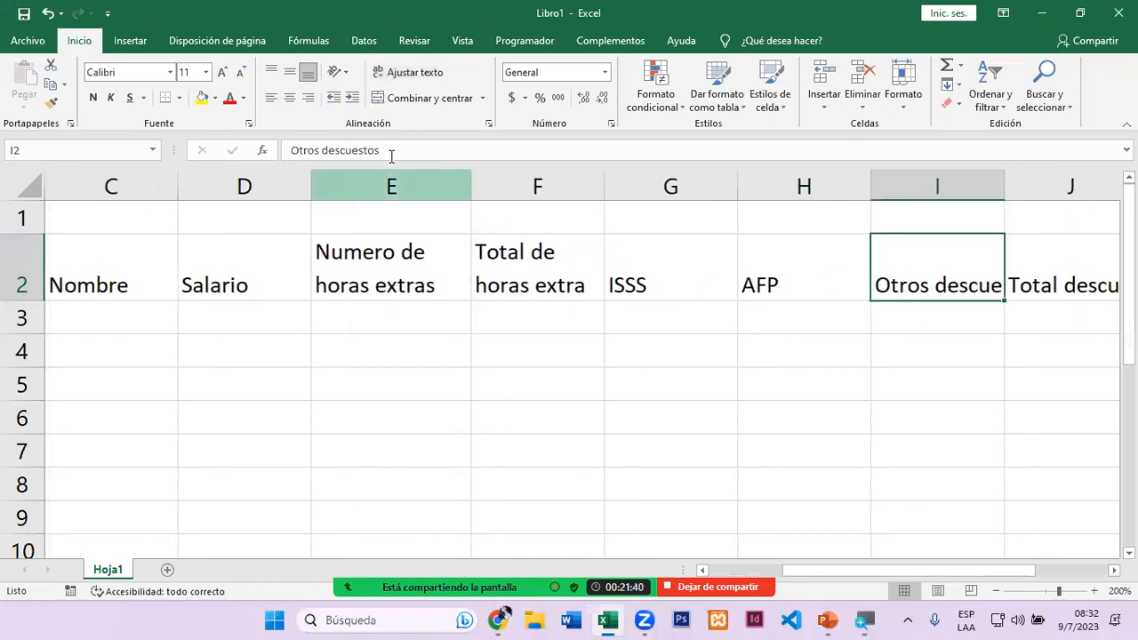
left_click(409, 72)
left_click(1078, 287)
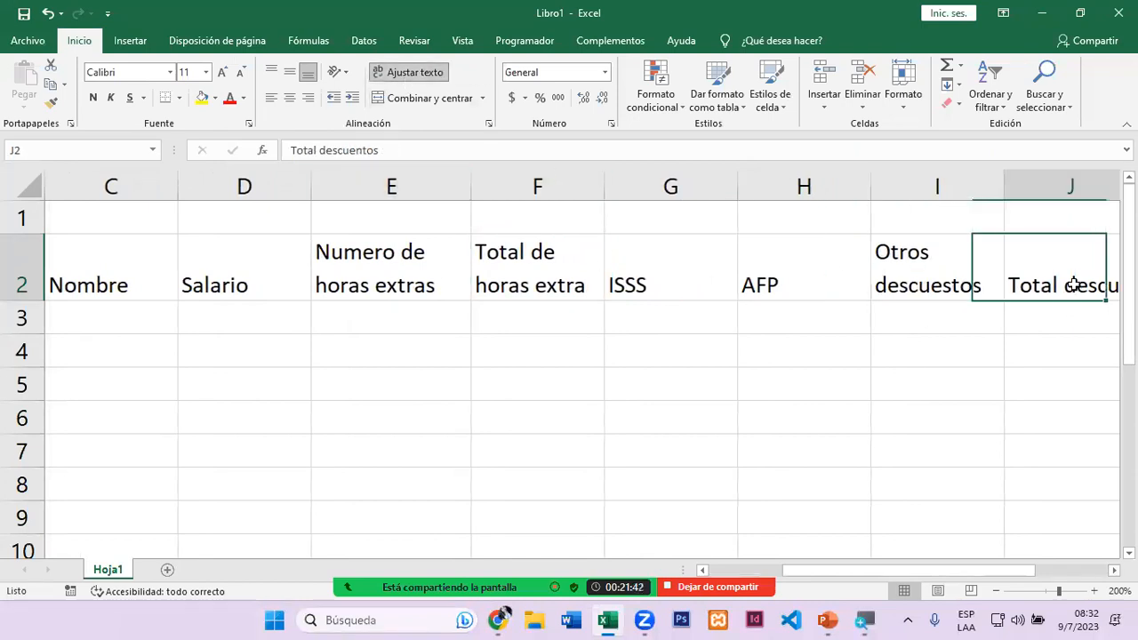
left_click(402, 67)
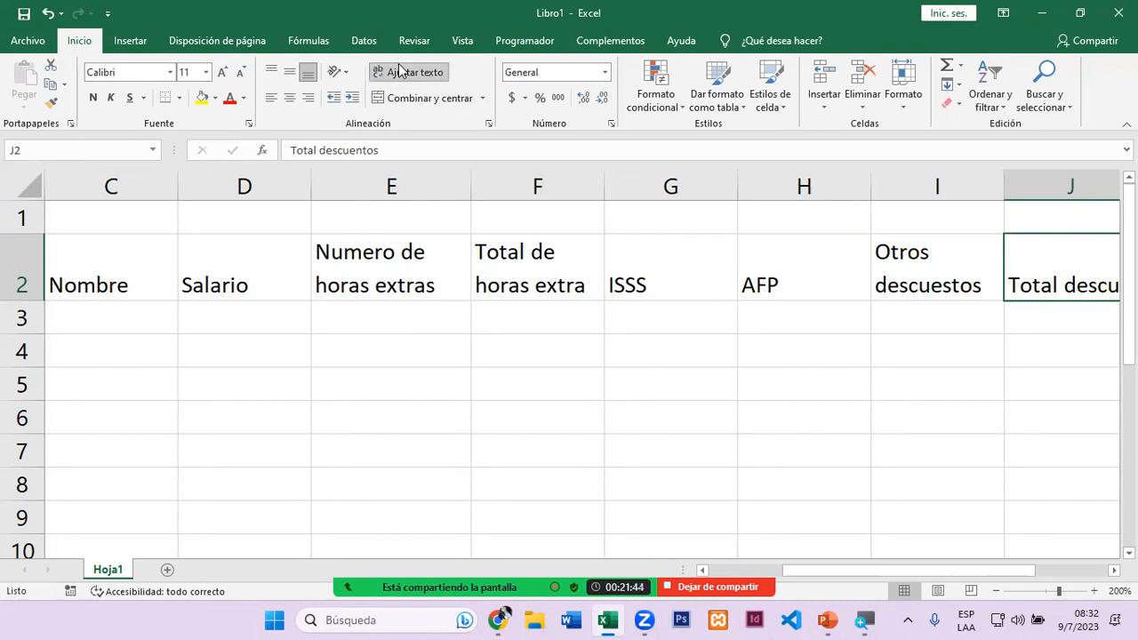
scroll(839, 359, "right", 2)
left_click(777, 277)
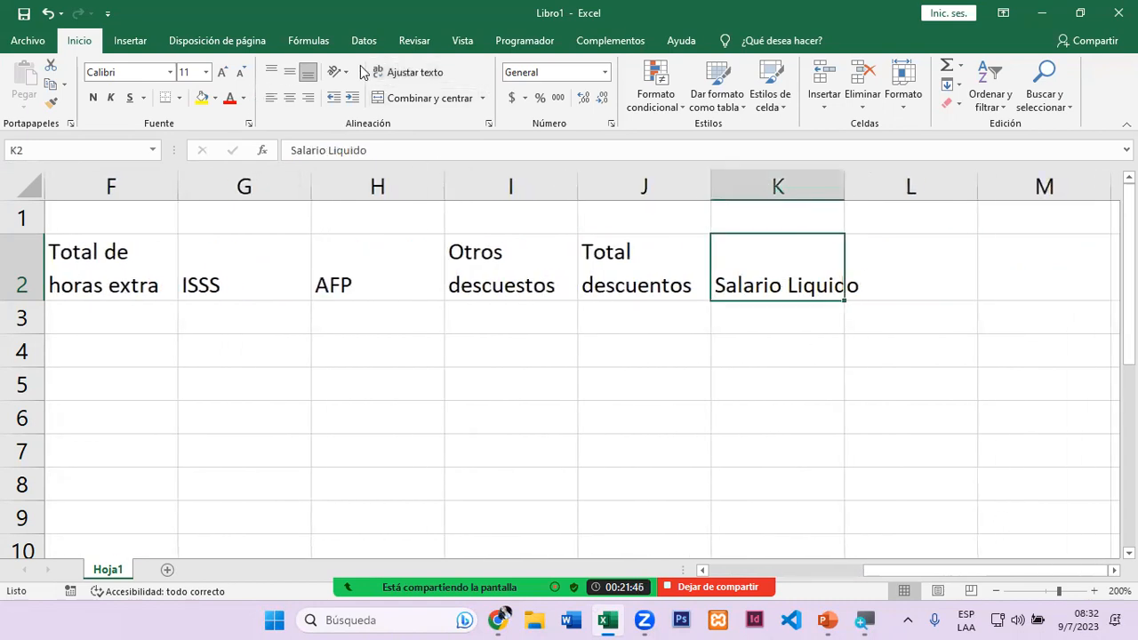
left_click(411, 74)
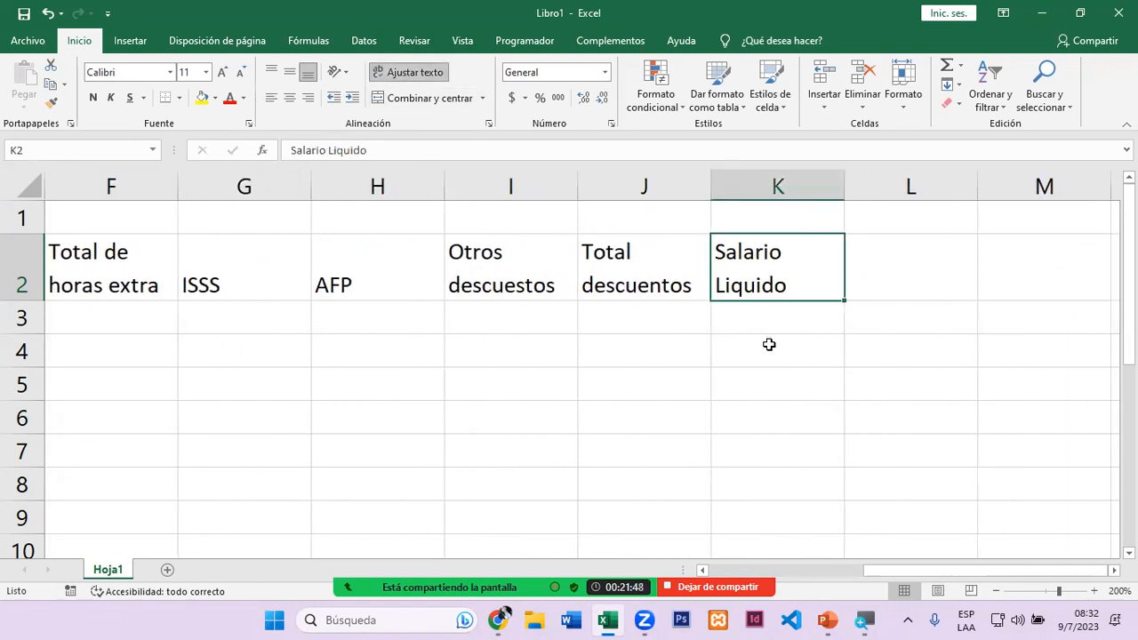
Step: Narrow columns K, J and I to roughly the width of their wrapped headers
left_click_drag(844, 194, 802, 220)
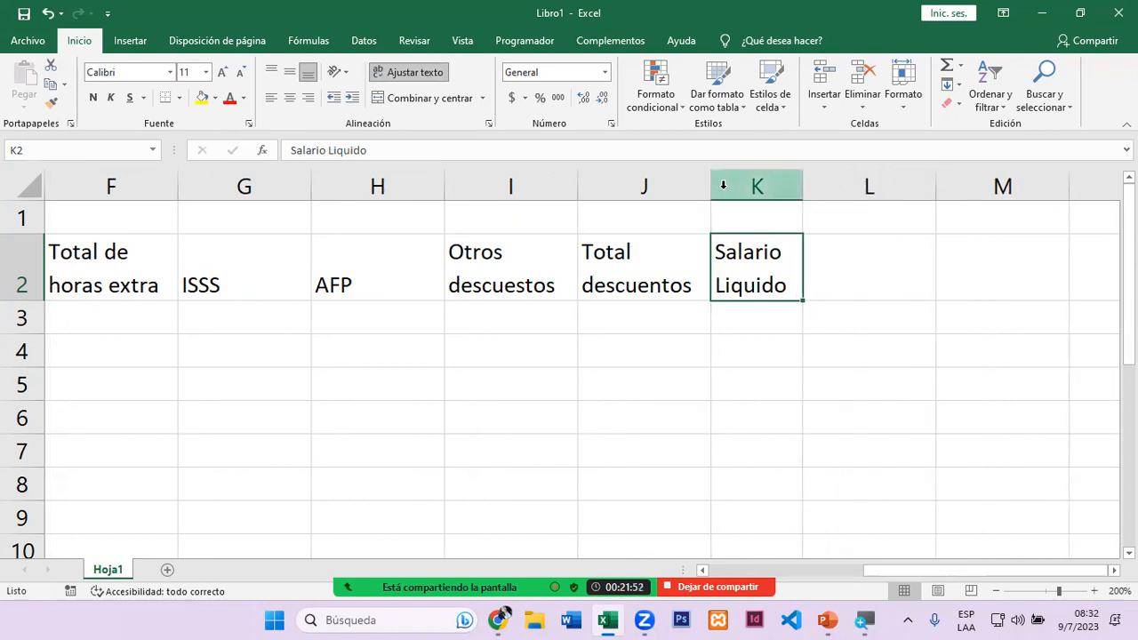
left_click_drag(706, 186, 699, 187)
left_click_drag(578, 185, 553, 194)
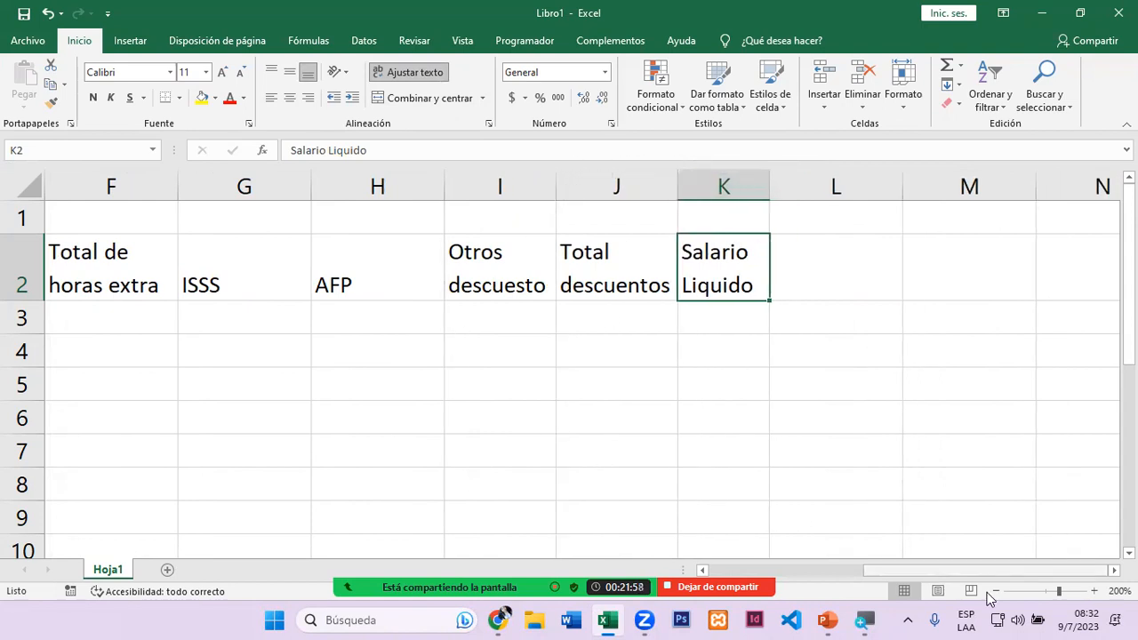
Step: Narrow columns F, E and D so they fit closely around their header texts
left_click_drag(978, 570, 912, 584)
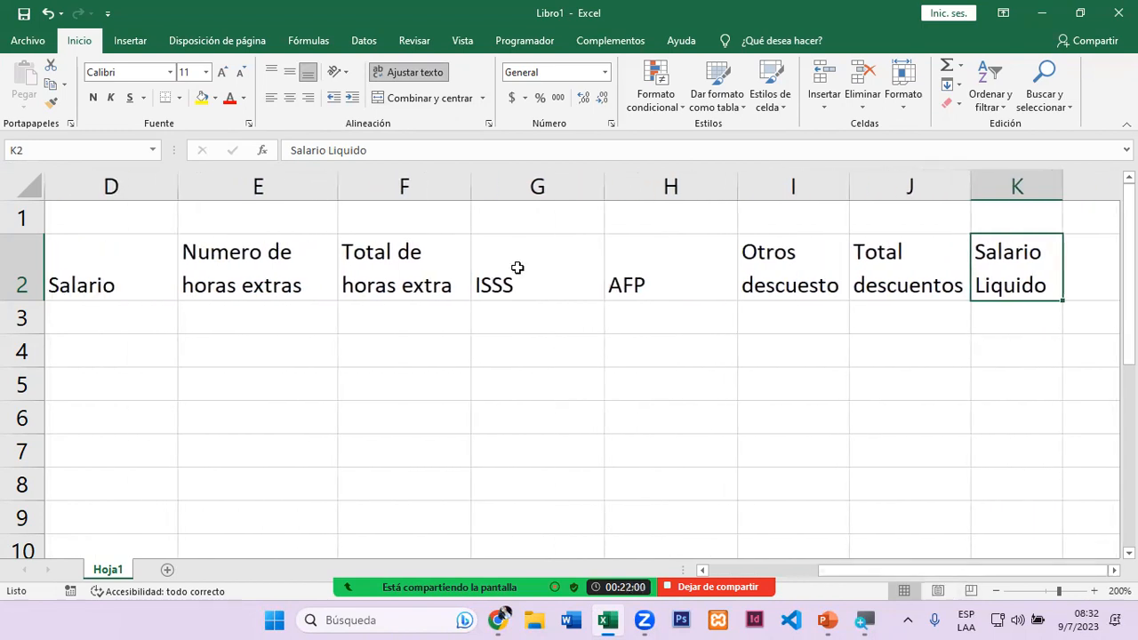
left_click_drag(473, 171, 460, 179)
left_click_drag(333, 191, 313, 189)
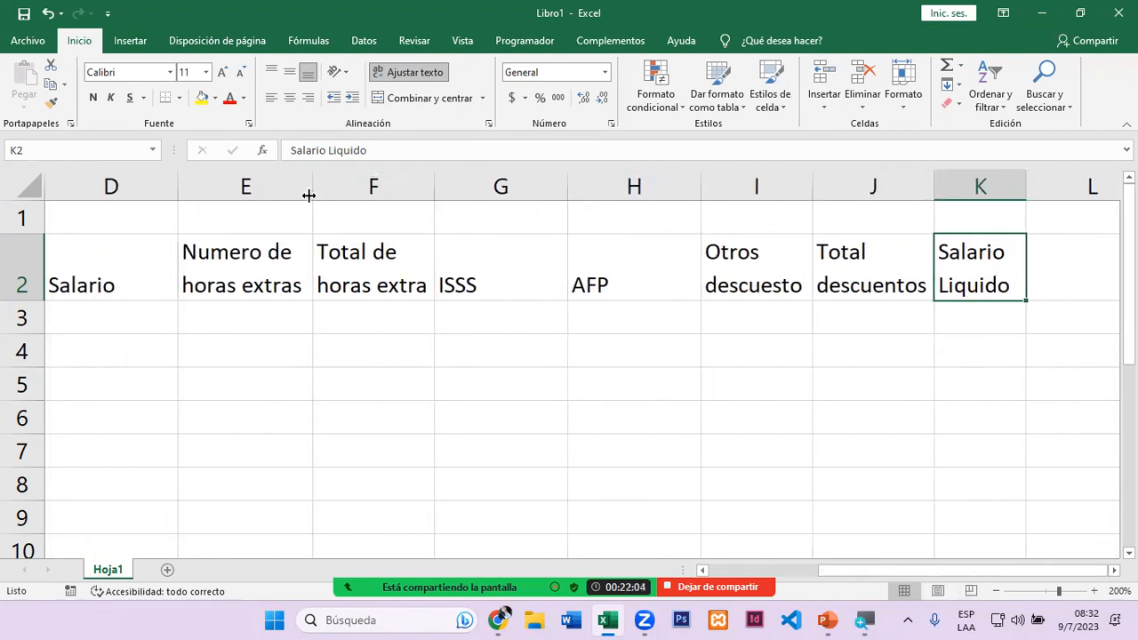
left_click_drag(1011, 569, 976, 581)
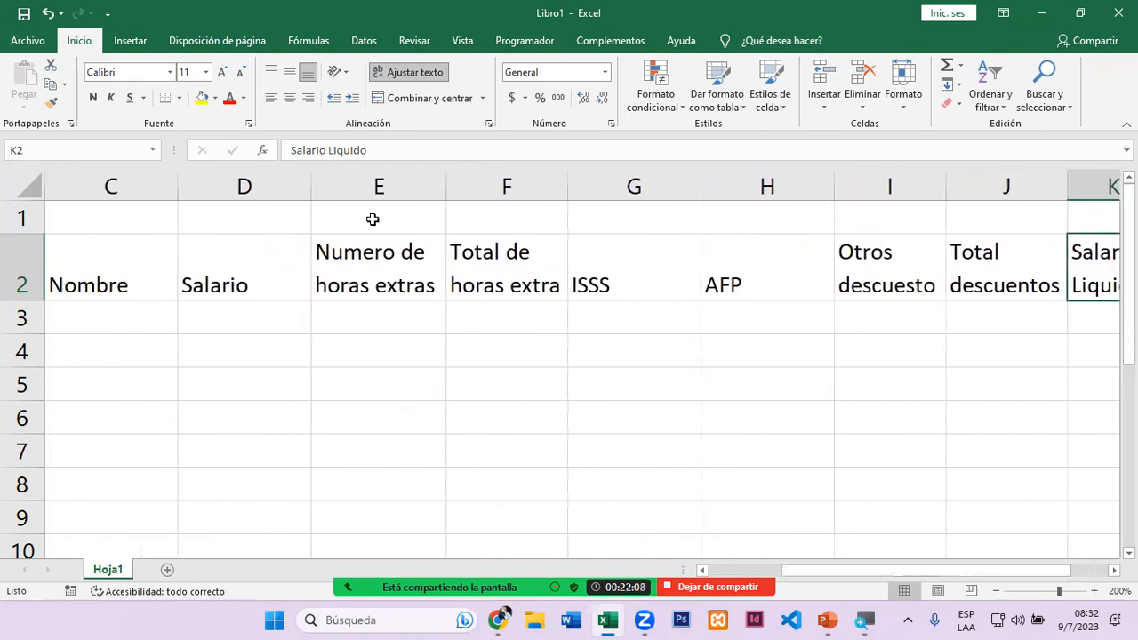
left_click_drag(309, 184, 273, 194)
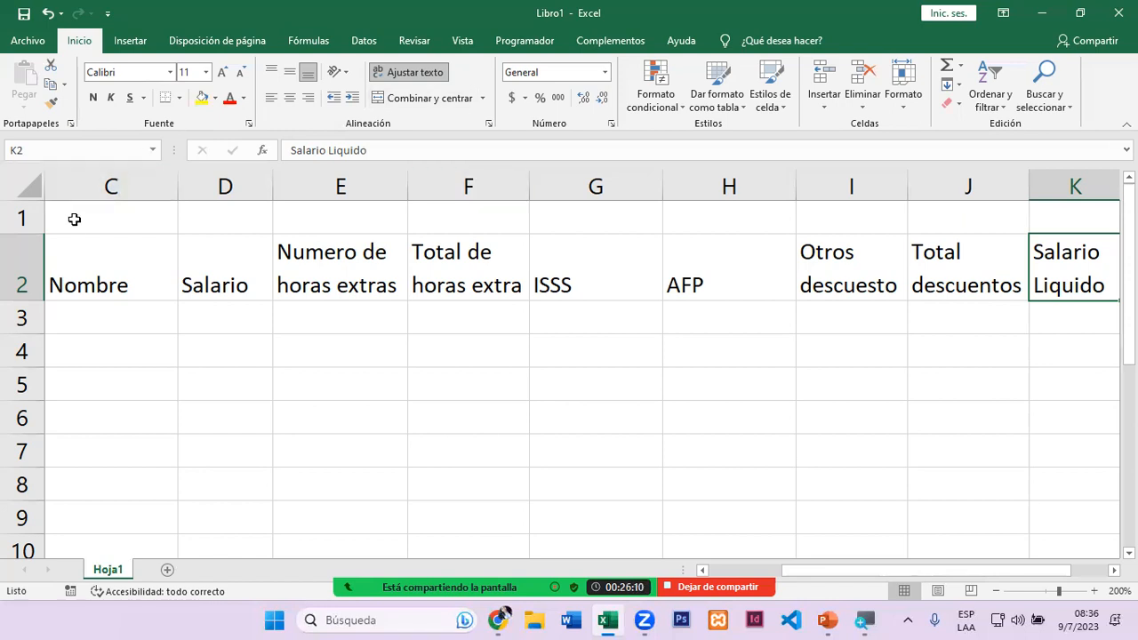
left_click(89, 260)
left_click_drag(132, 255, 1052, 249)
Step: Enter 1 in B3 as the first entry under the "Numero" header
left_click_drag(1054, 571, 985, 583)
left_click(203, 321)
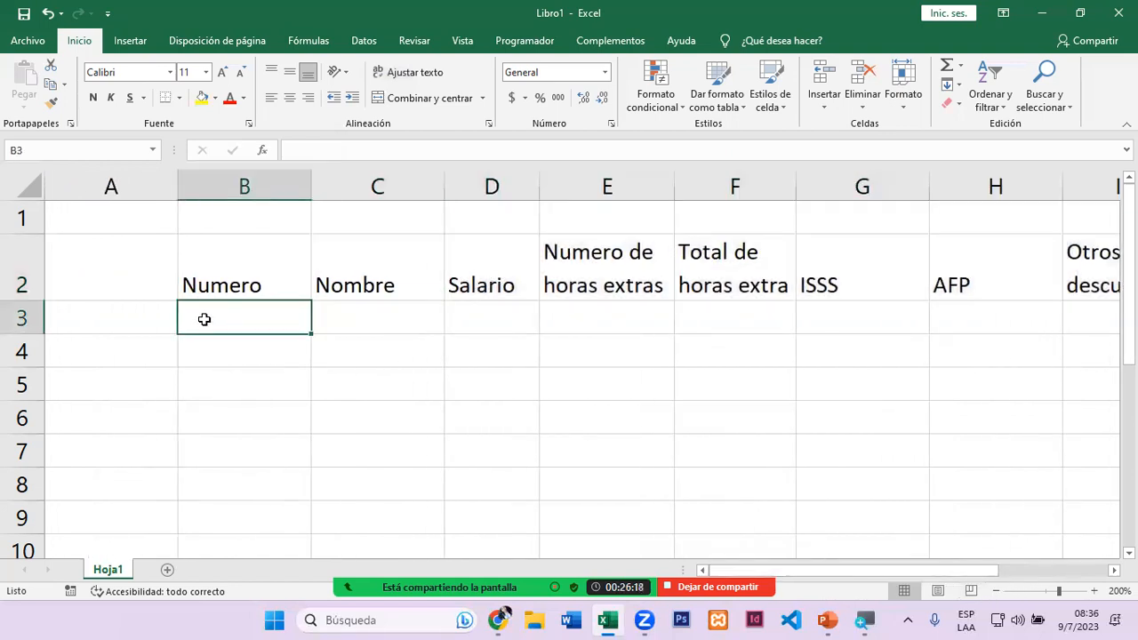
type("1")
key("Return")
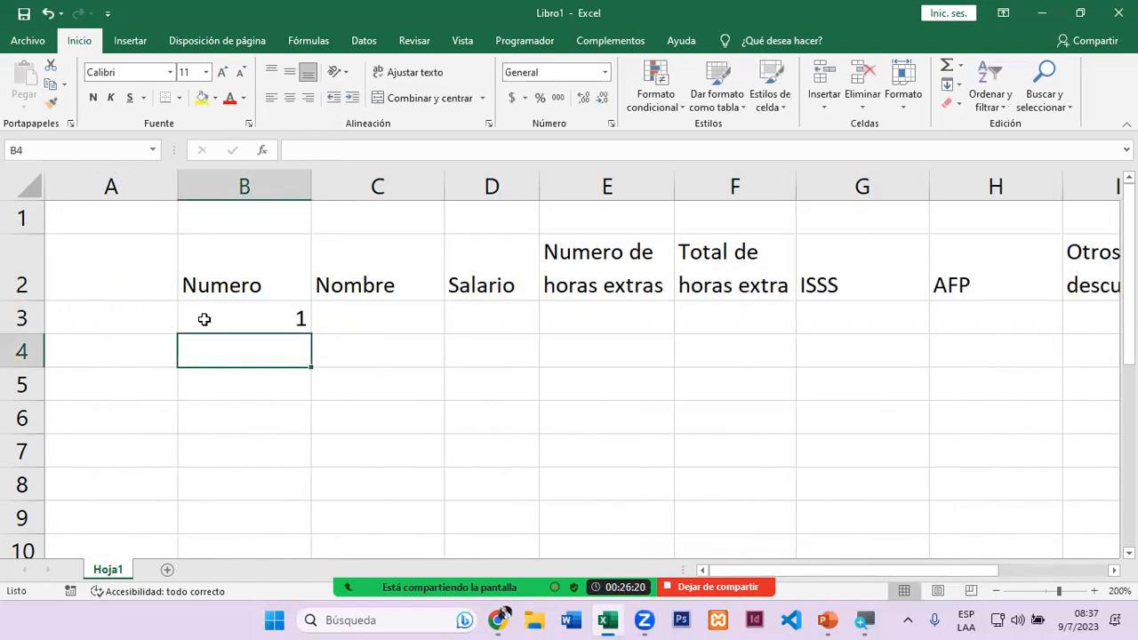
Step: Fill the numbering down from B3 to B7 as a consecutive series from 1 to 5
left_click(186, 326)
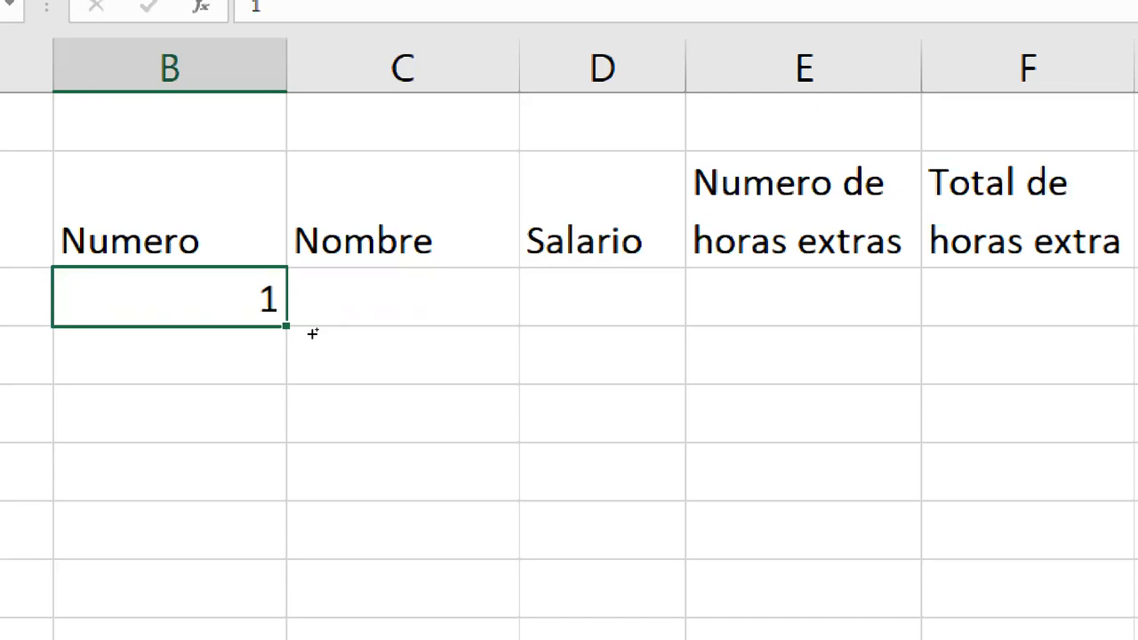
left_click_drag(311, 330, 300, 477)
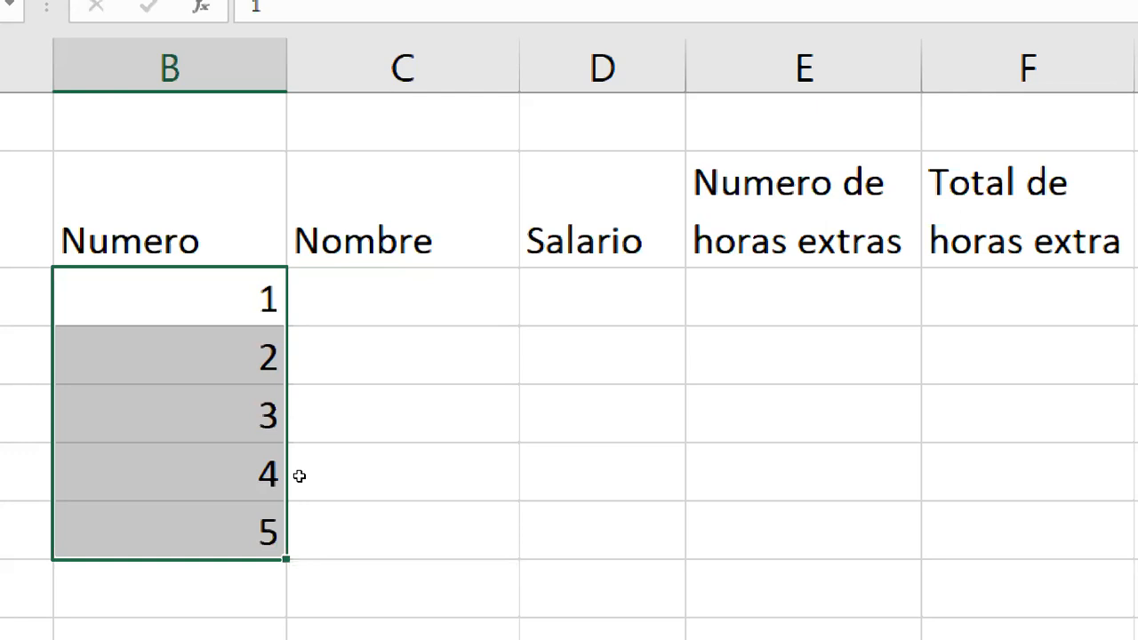
key("ctrl+z")
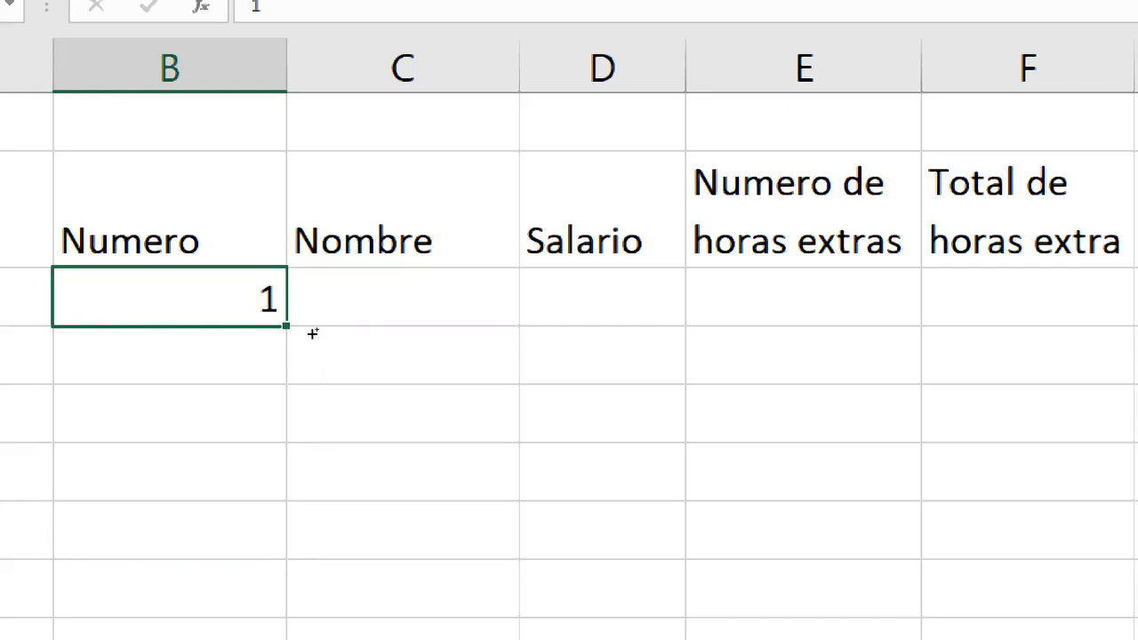
left_click_drag(312, 333, 308, 470)
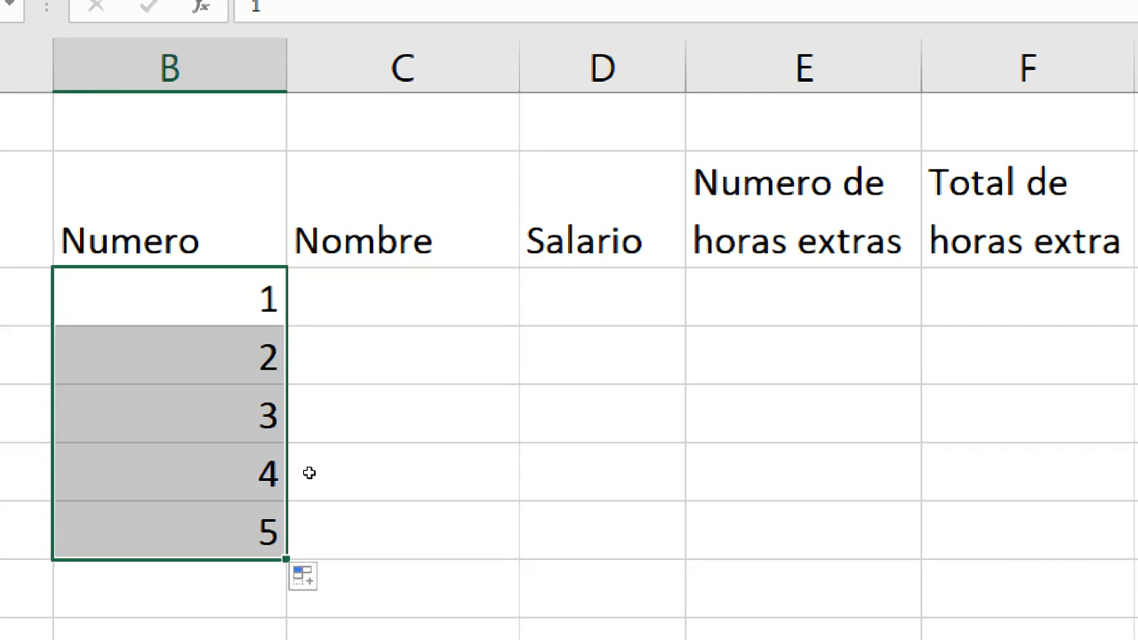
Step: Enter the first employee's full name in C3 under the "Nombre" header
key("Up")
key("Down")
key("Right")
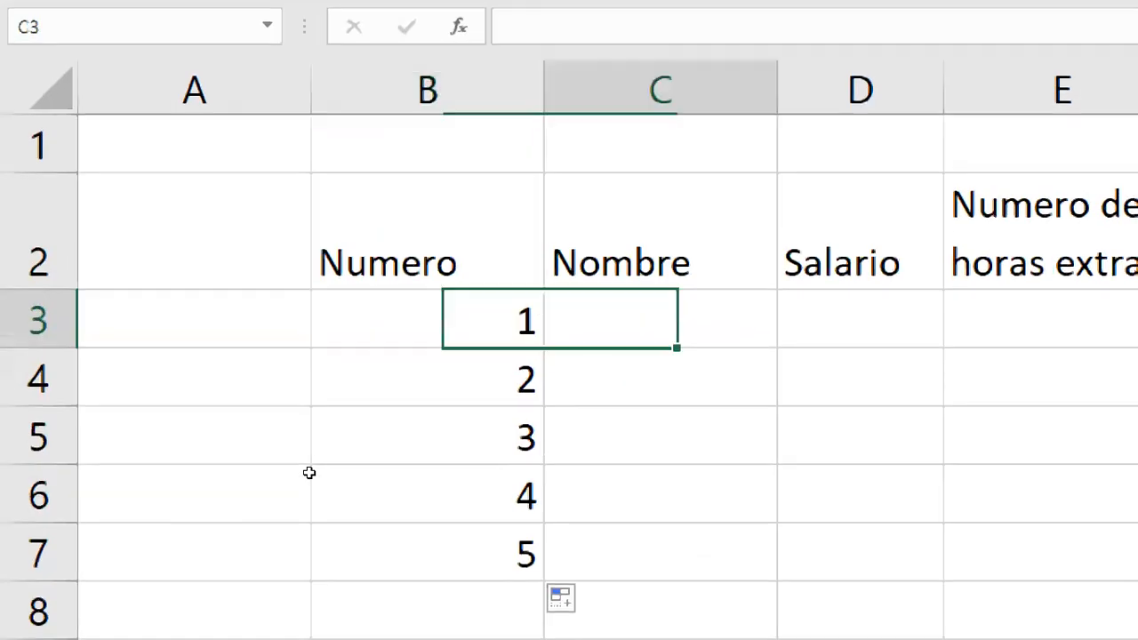
type("Juan Lo")
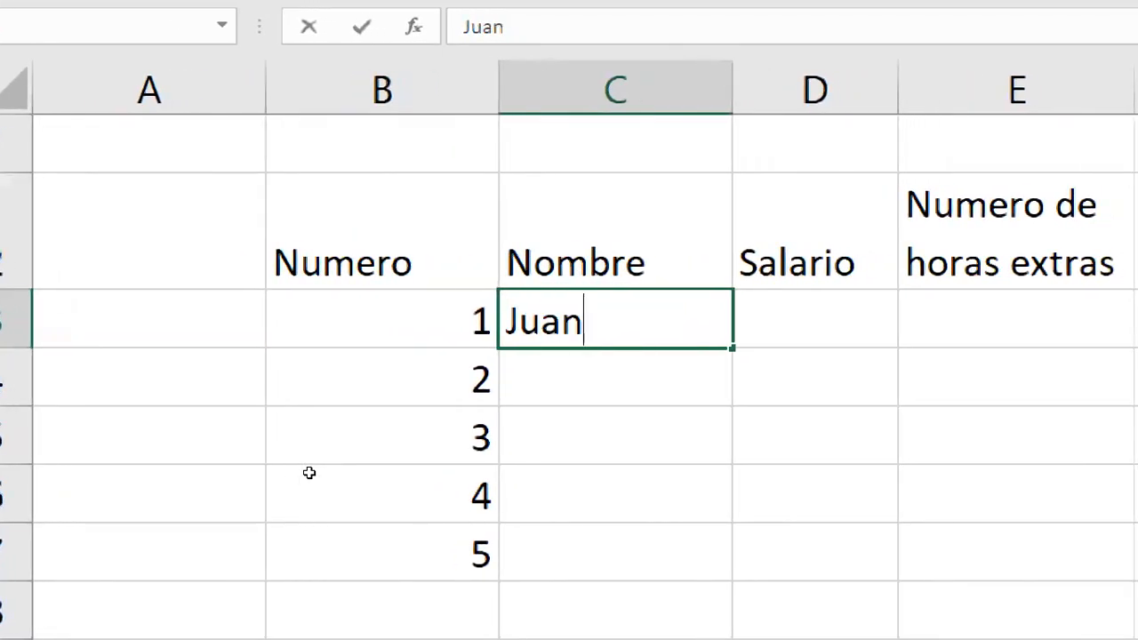
type("éz")
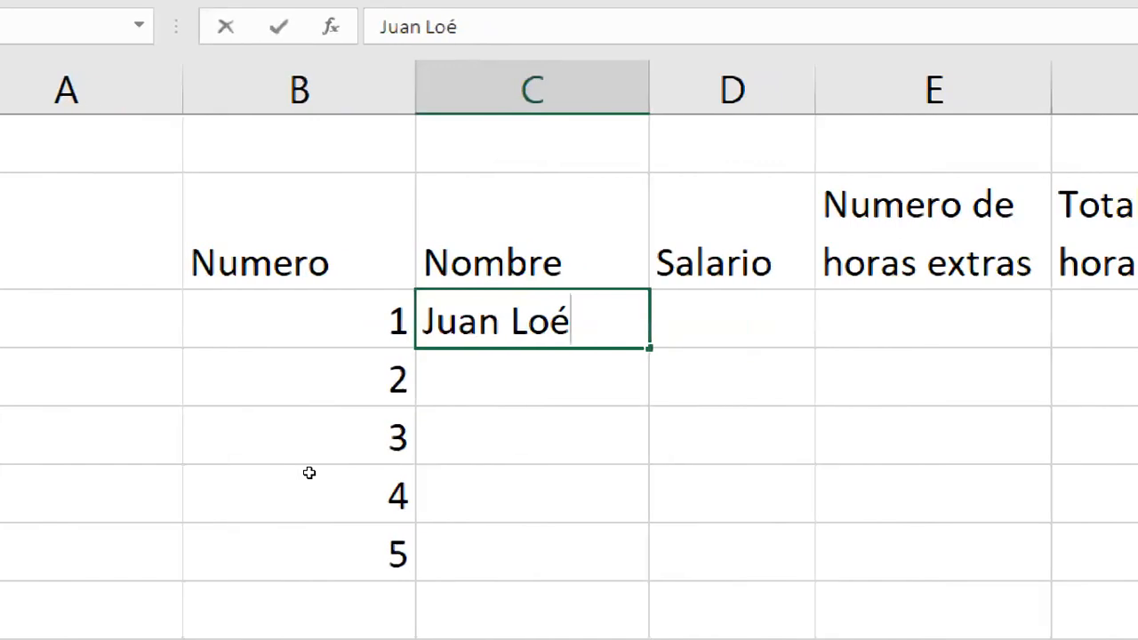
key("BackSpace")
key("BackSpace")
type("pe")
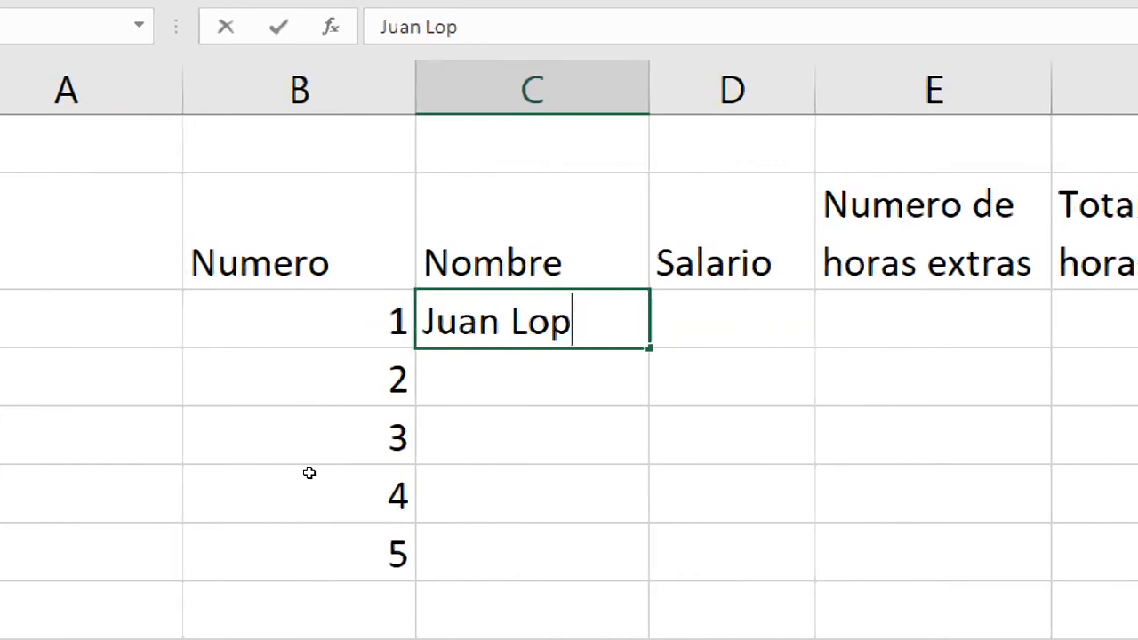
type("z")
key("Return")
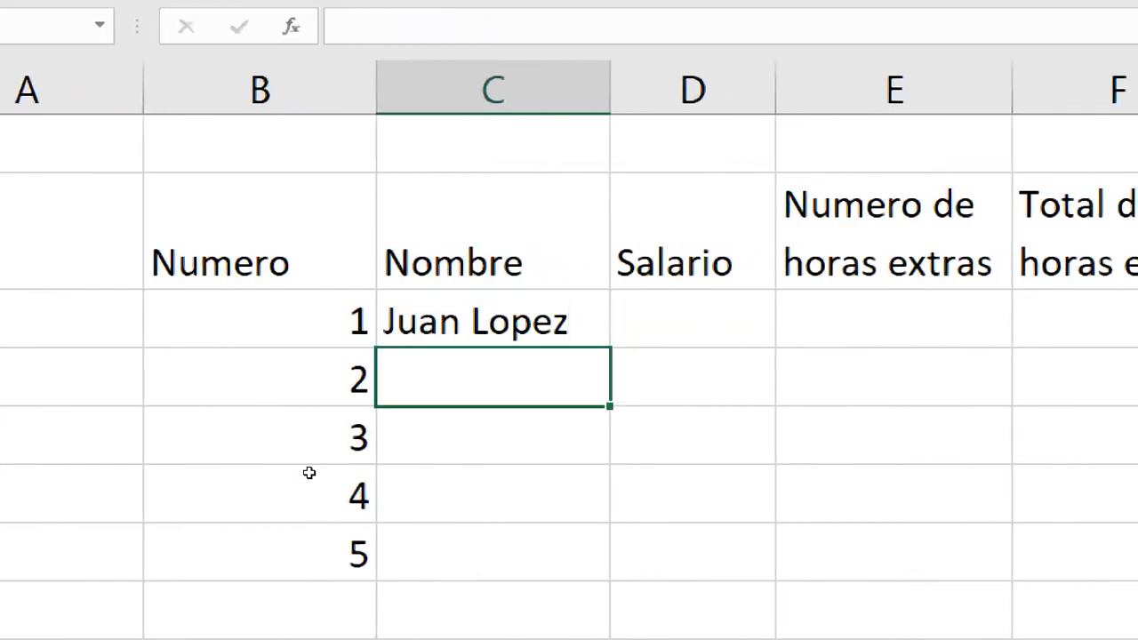
Step: Enter the second employee's full name in C4
type("Hugo ")
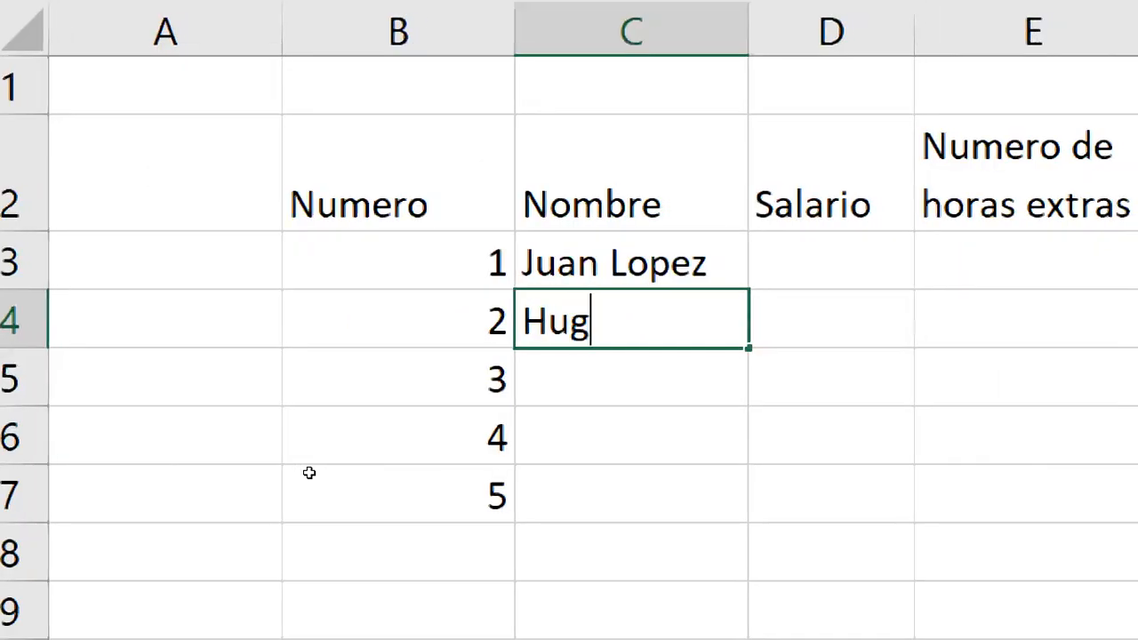
type("Cha")
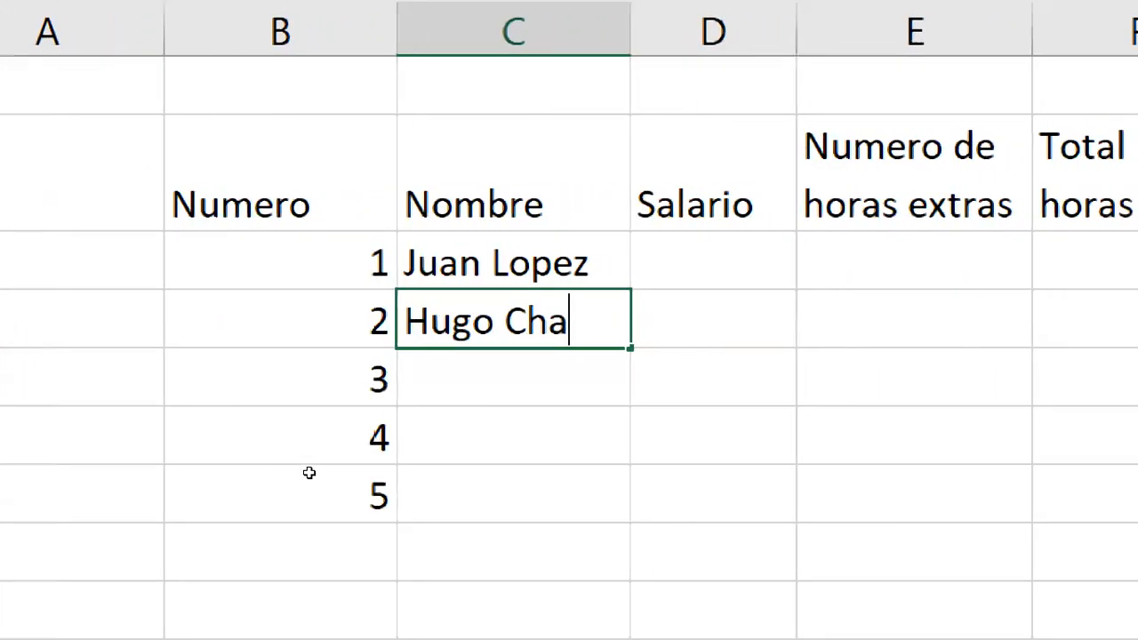
type("vez")
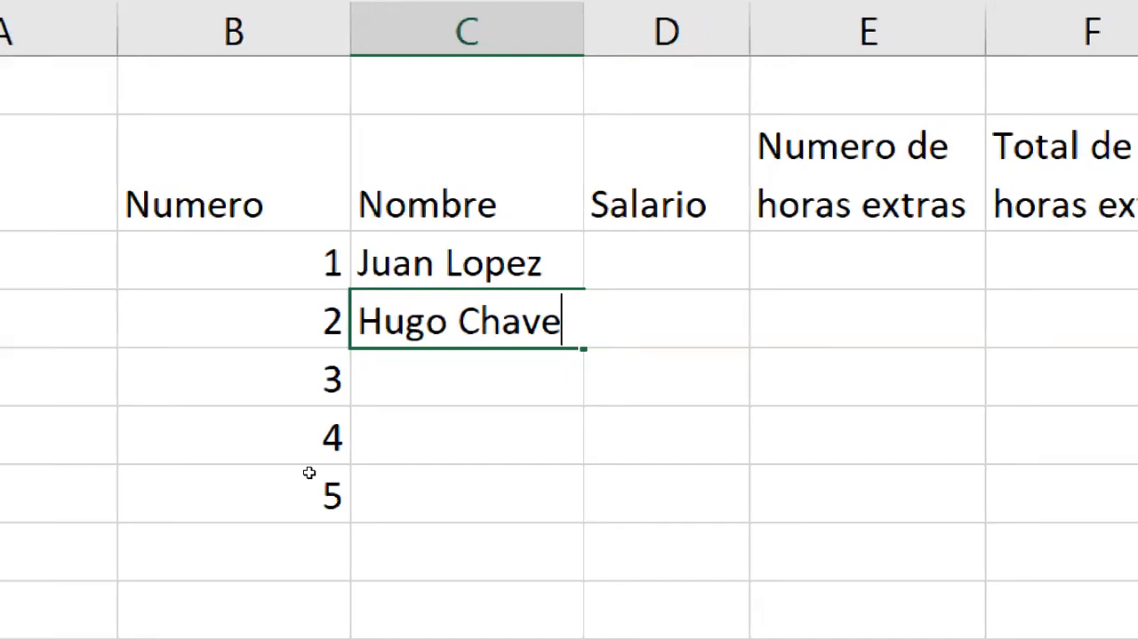
key("Return")
Step: Enter the third employee's full name in C5, correcting the surname before confirming
type("Armando")
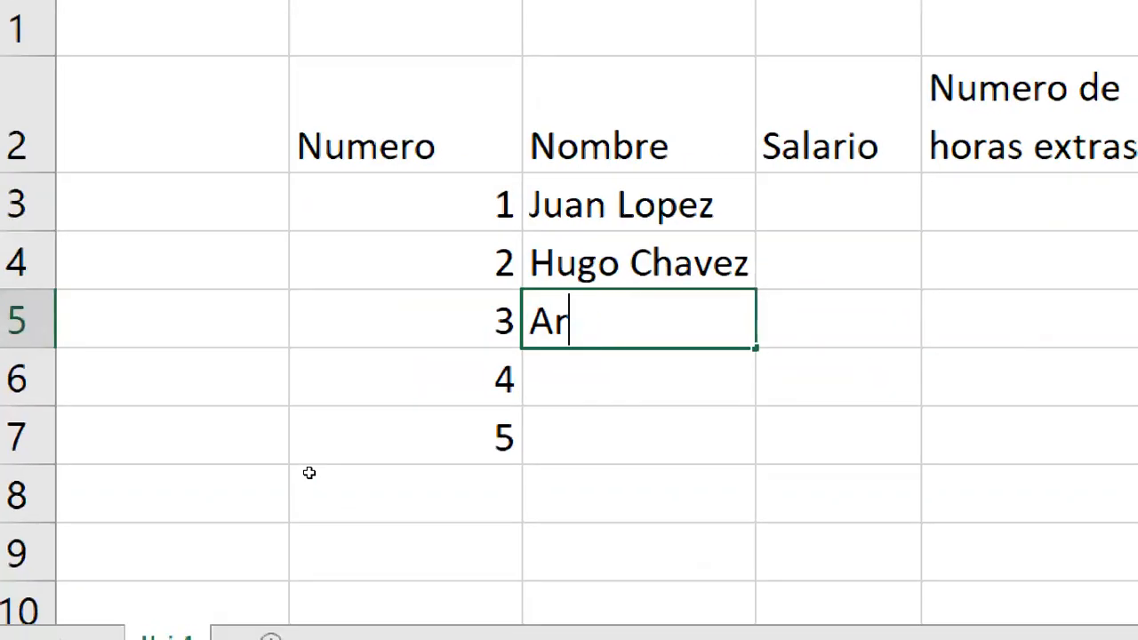
type(" Parede")
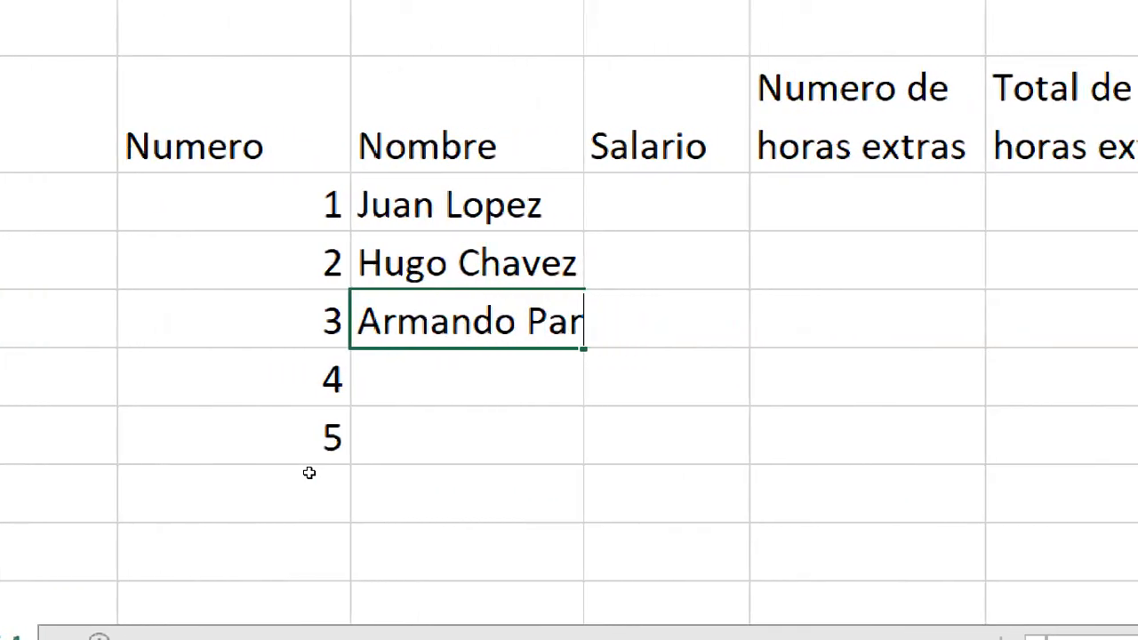
type("z")
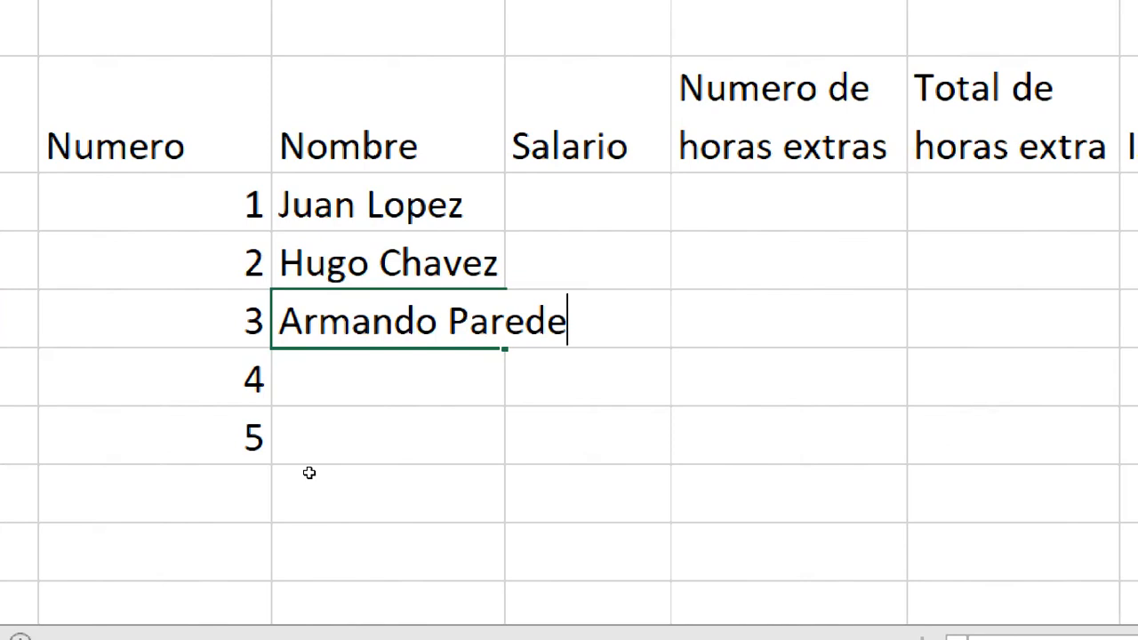
key("BackSpace")
key("BackSpace")
key("BackSpace")
key("BackSpace")
key("BackSpace")
key("BackSpace")
type("Ore")
key("BackSpace")
type("rellana")
key("Return")
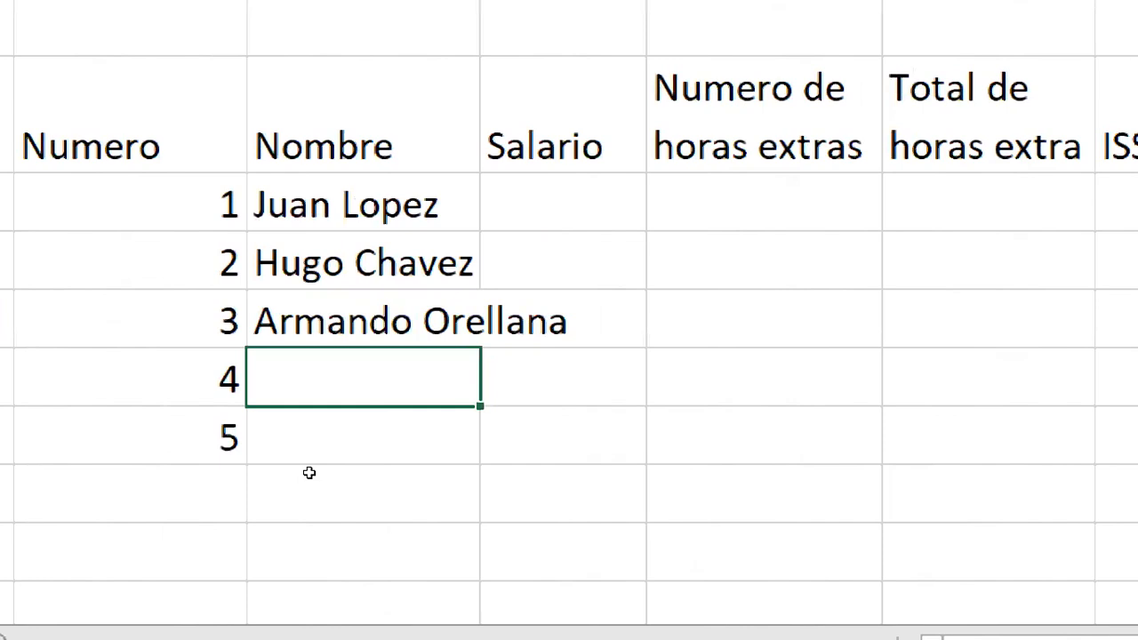
Step: Enter the fourth employee's full name in C6, correcting the ending of the surname
type("Manuel ")
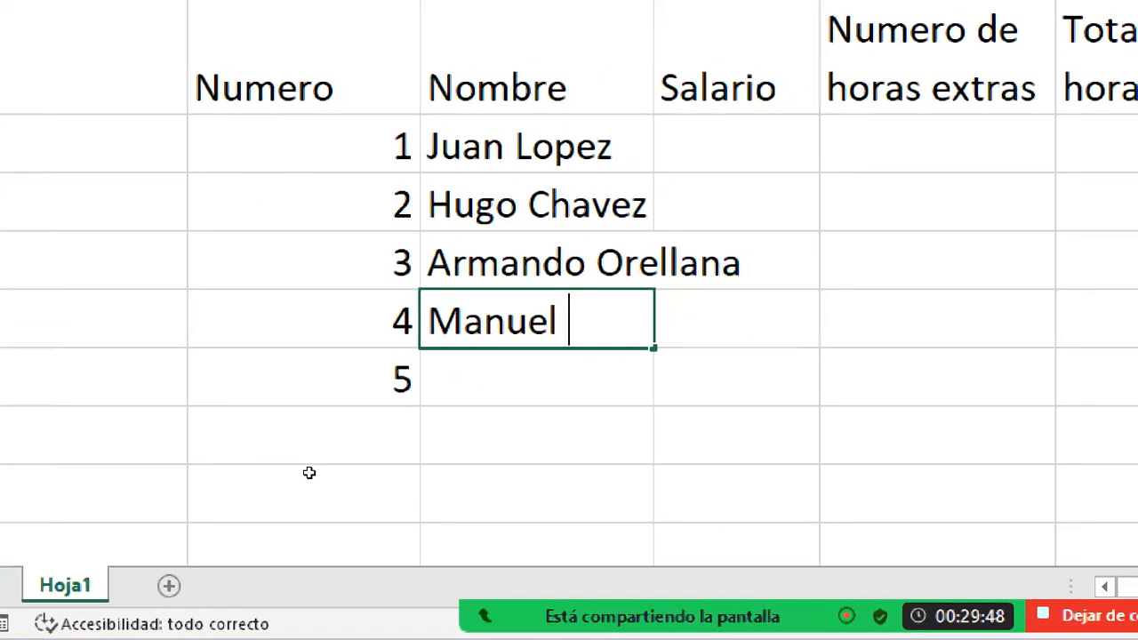
type("Fernando")
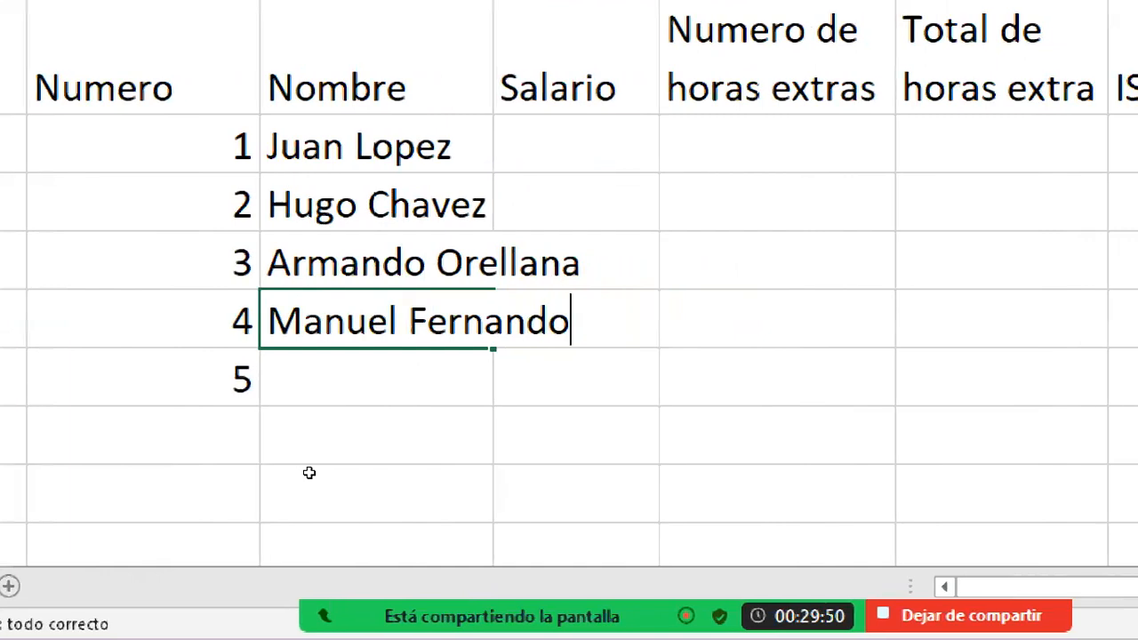
key("BackSpace")
type("ez")
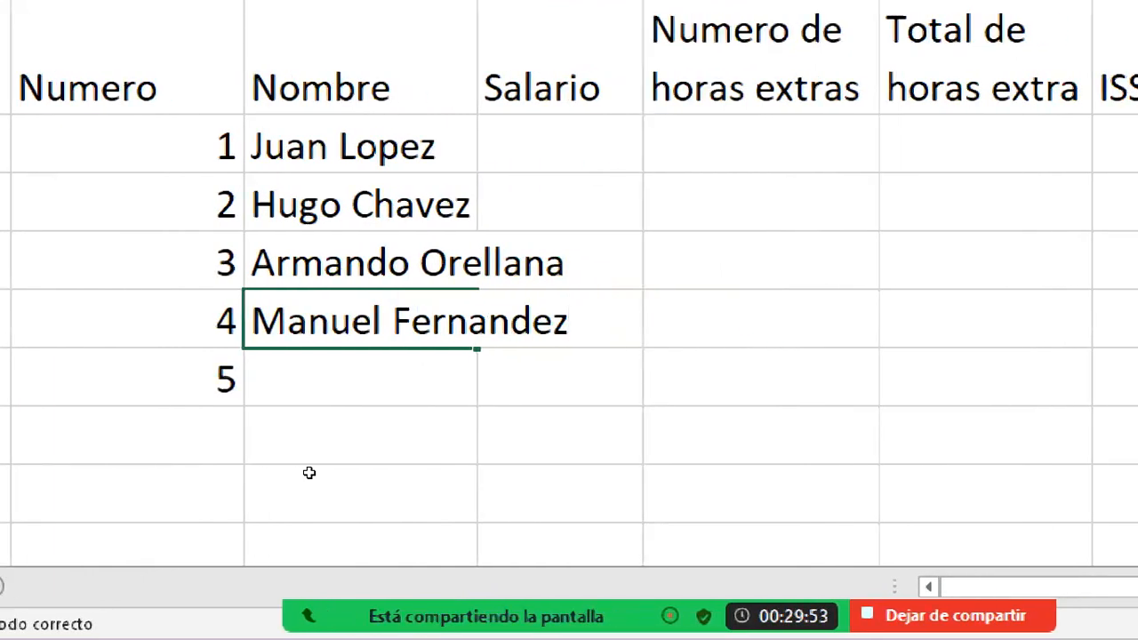
key("Return")
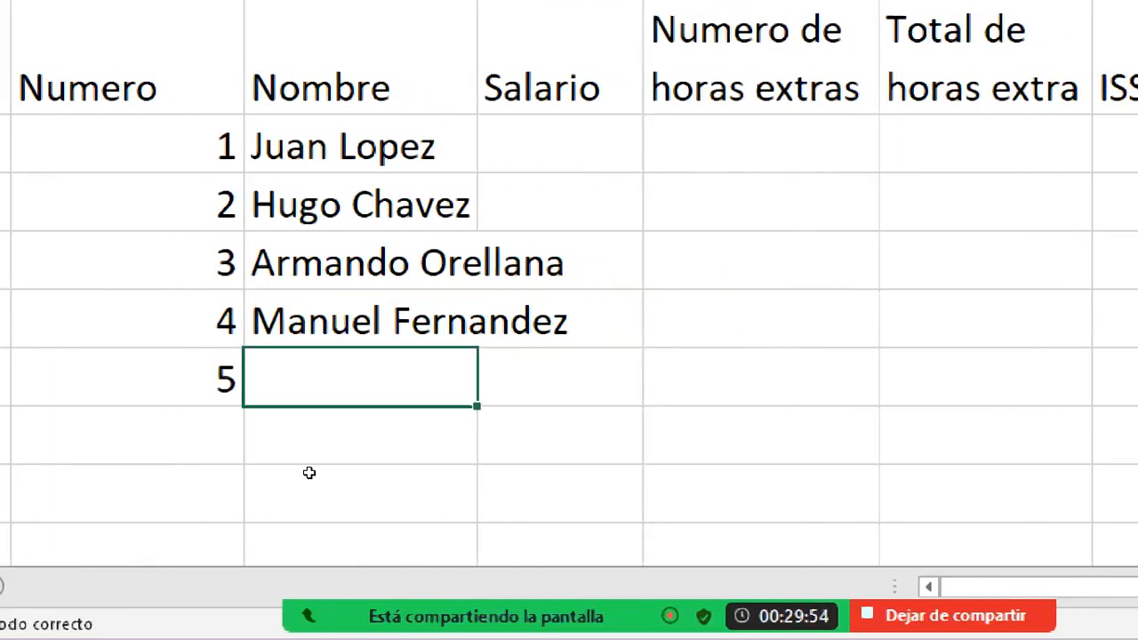
Step: Enter the fifth employee's full name in C7 and auto-fit column C to the width of the names
type("Julip")
key("BackSpace")
type("o ")
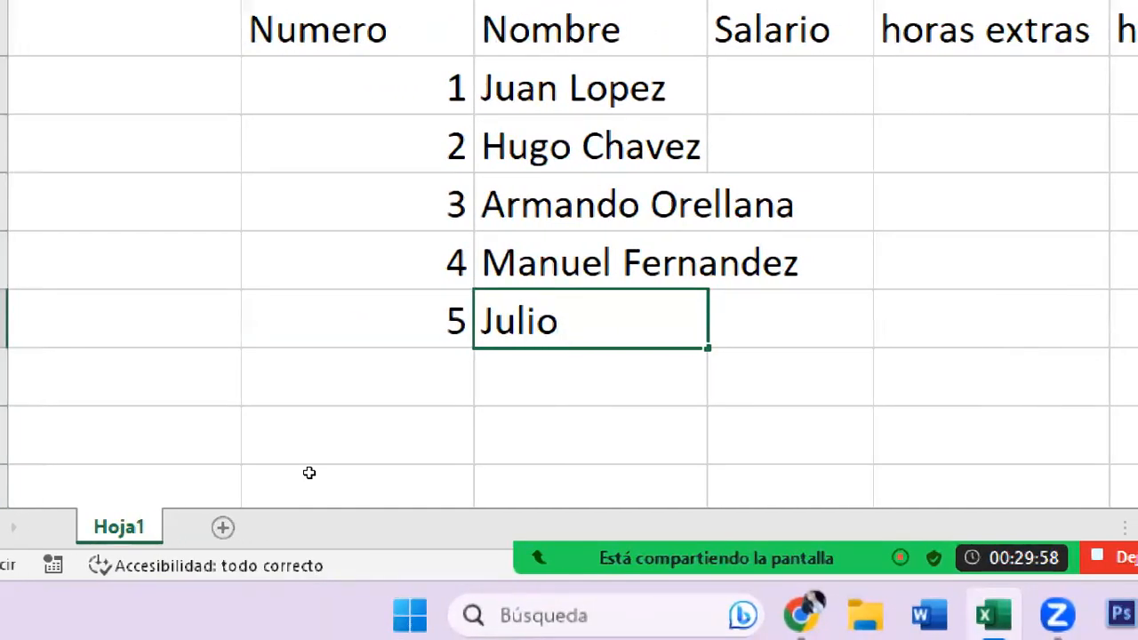
type("H")
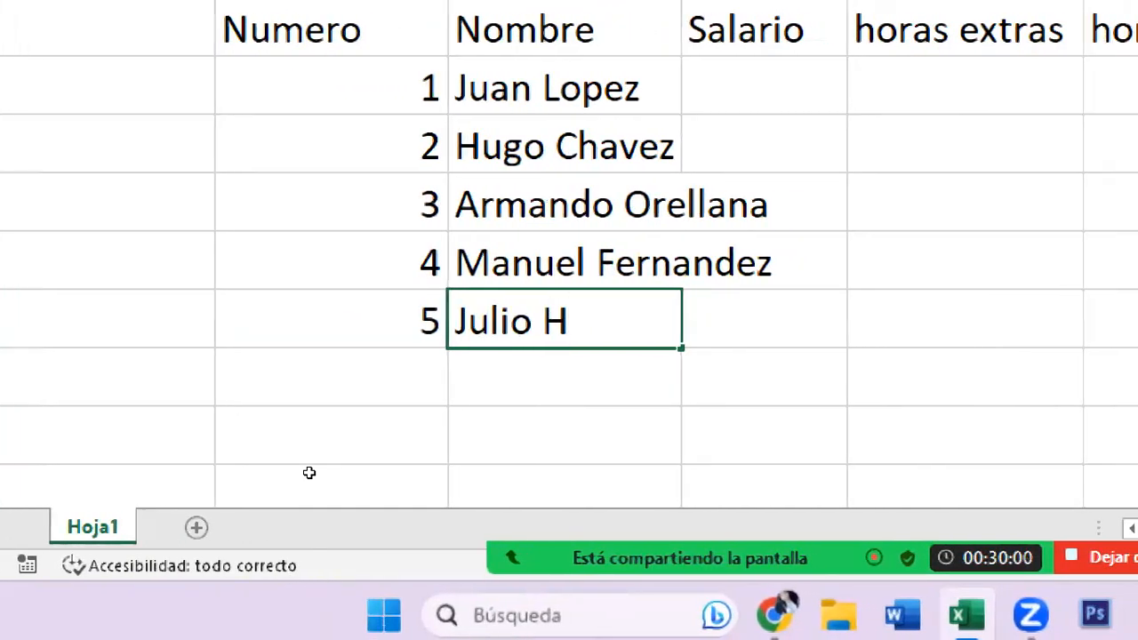
type("ernandez")
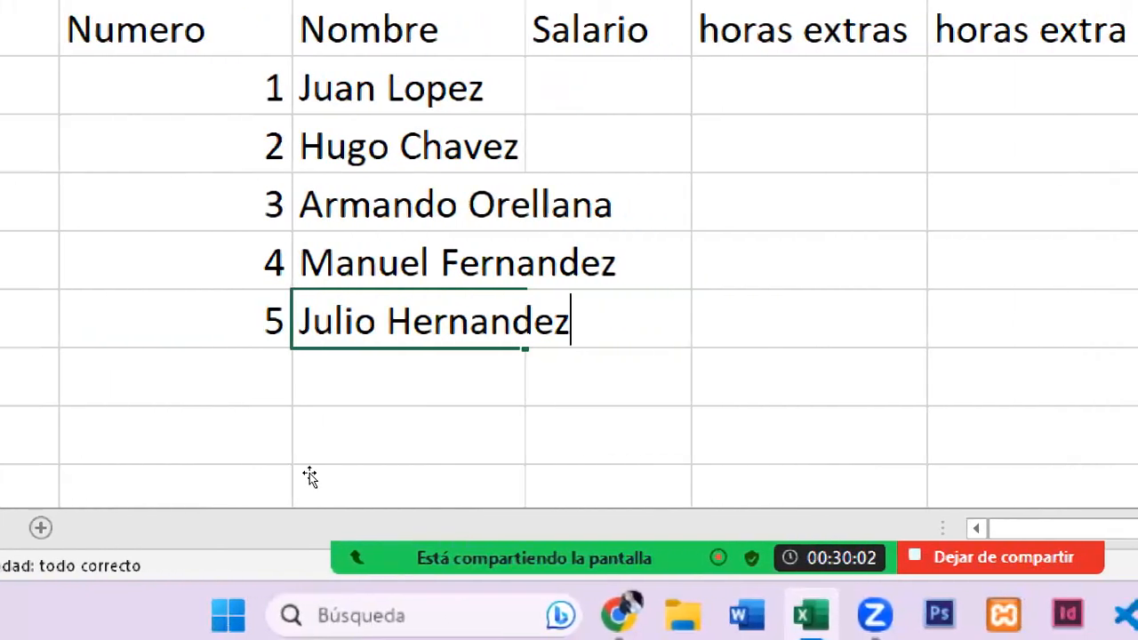
key("Return")
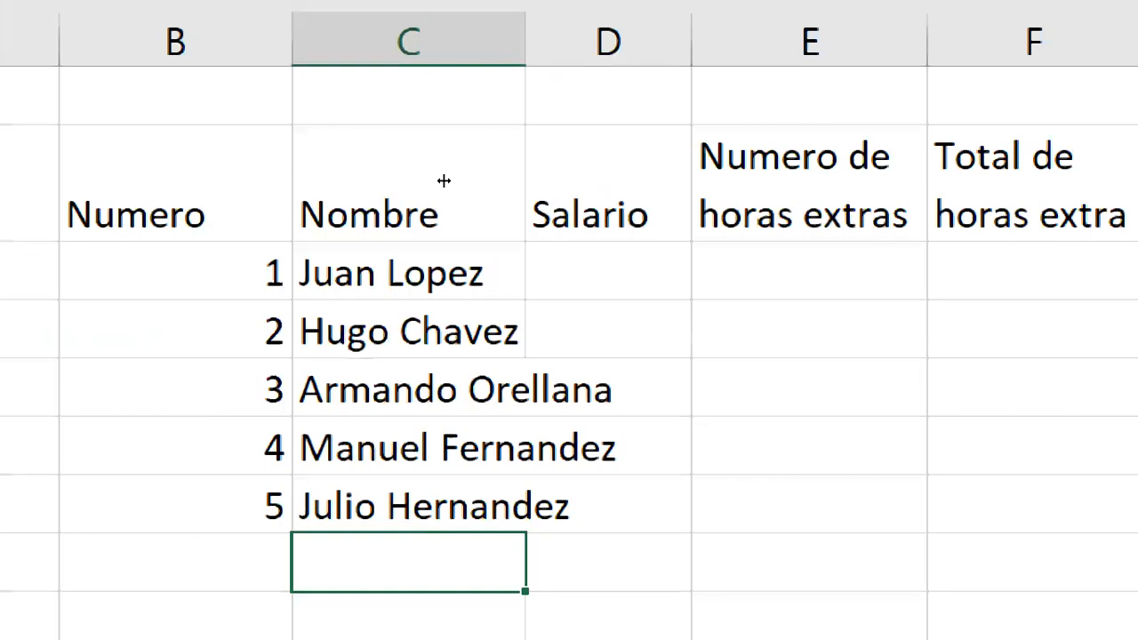
double_click(526, 42)
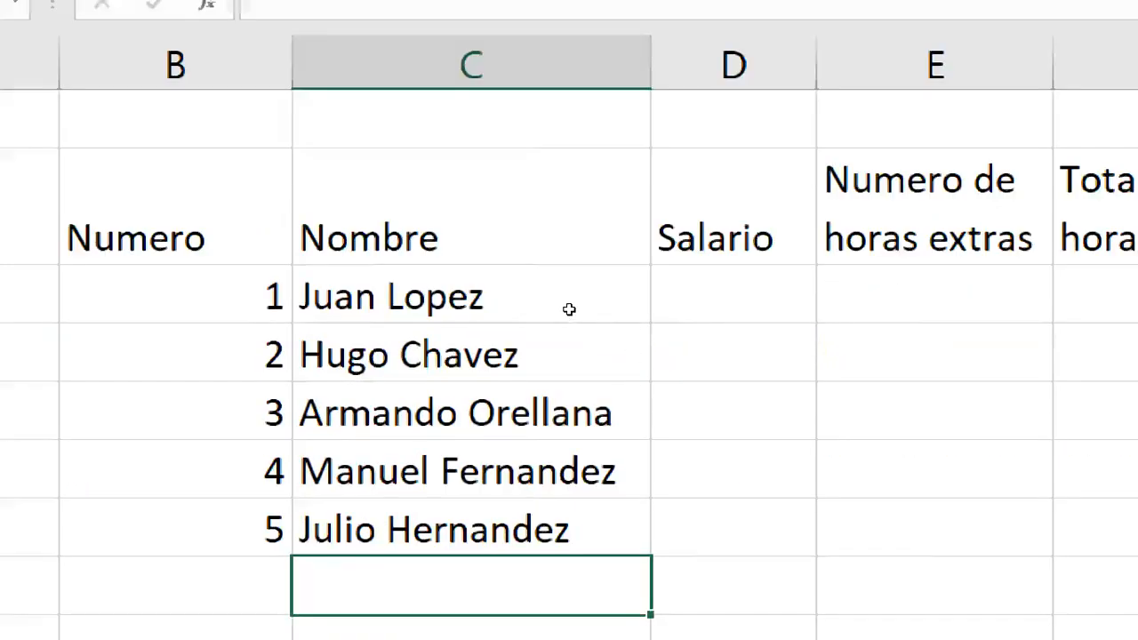
Step: Enter salaries of 355 in D3 and 450 in D4 as plain numbers without a currency sign
left_click(711, 298)
type("$")
key("BackSpace")
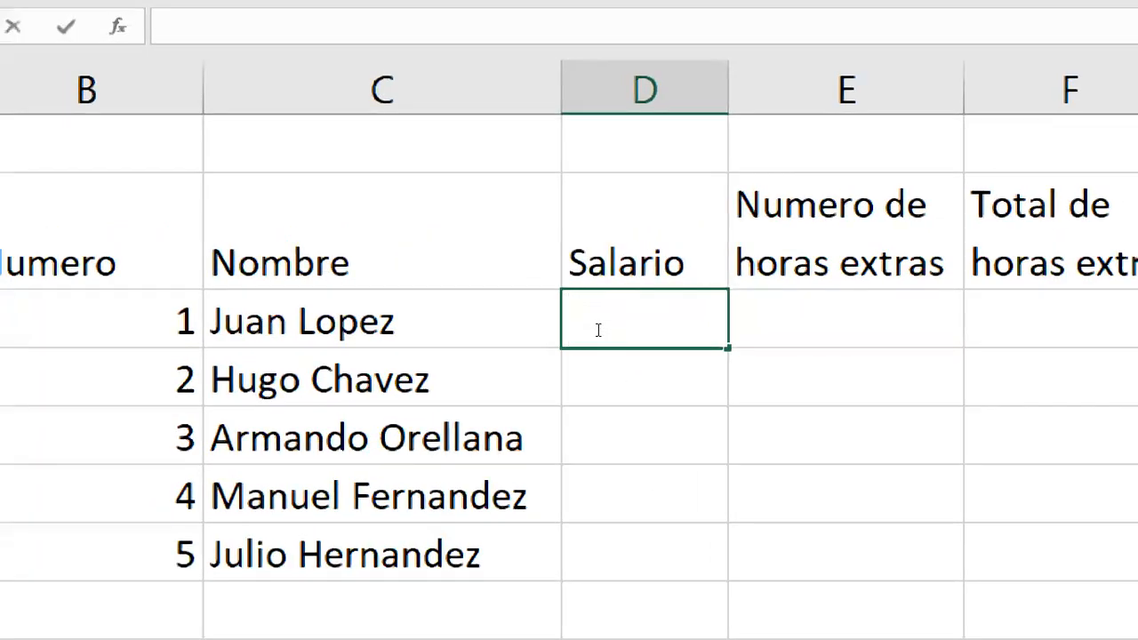
type("355")
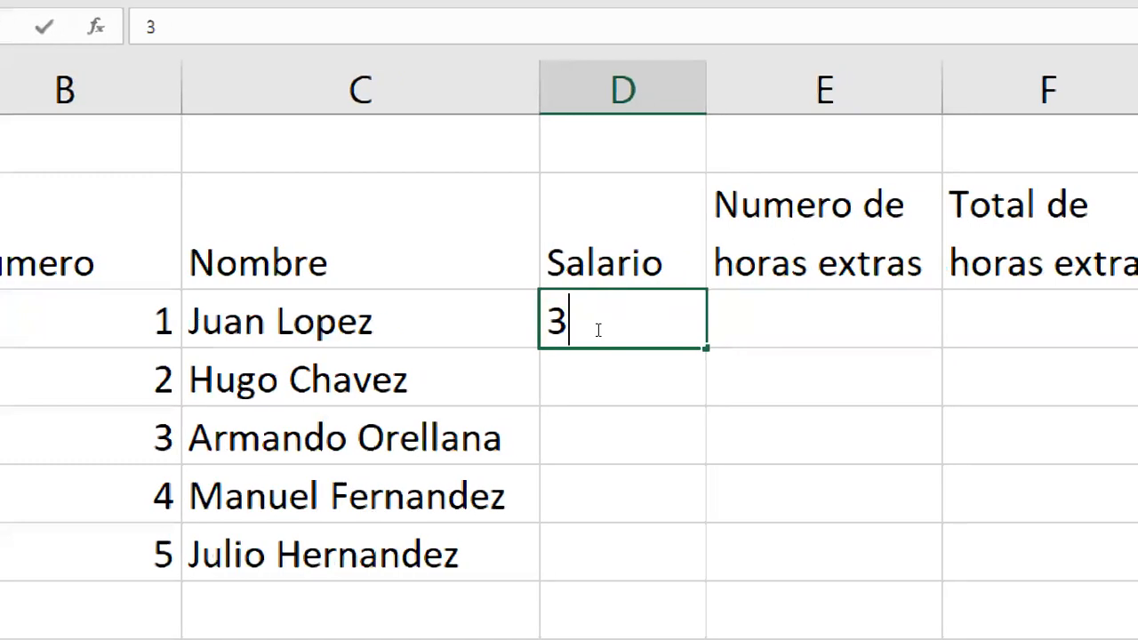
key("Return")
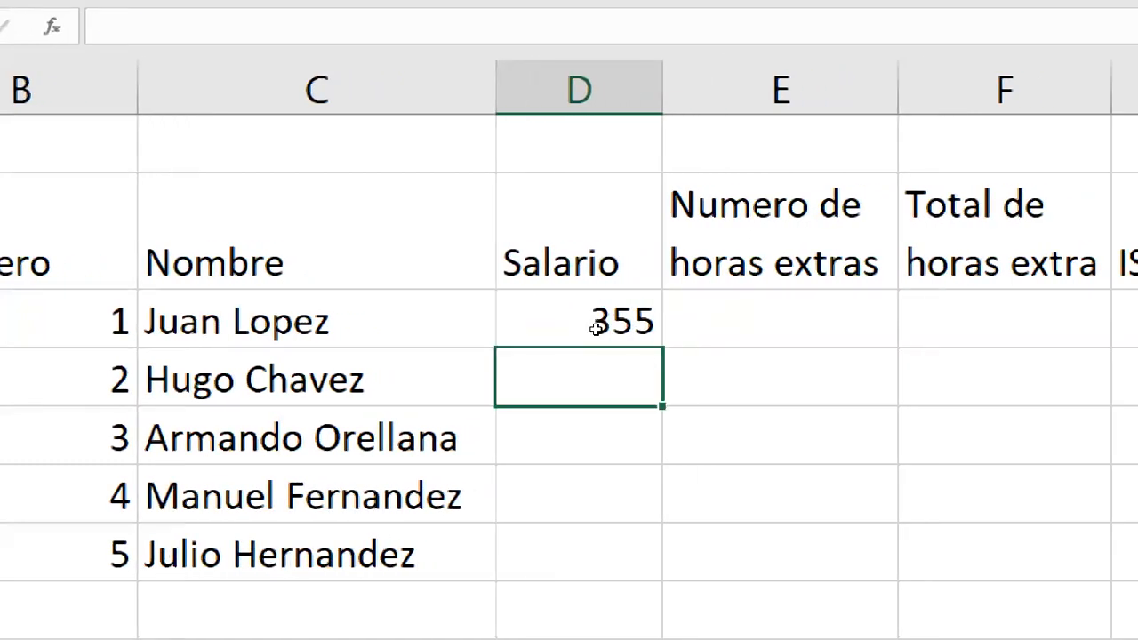
type("450")
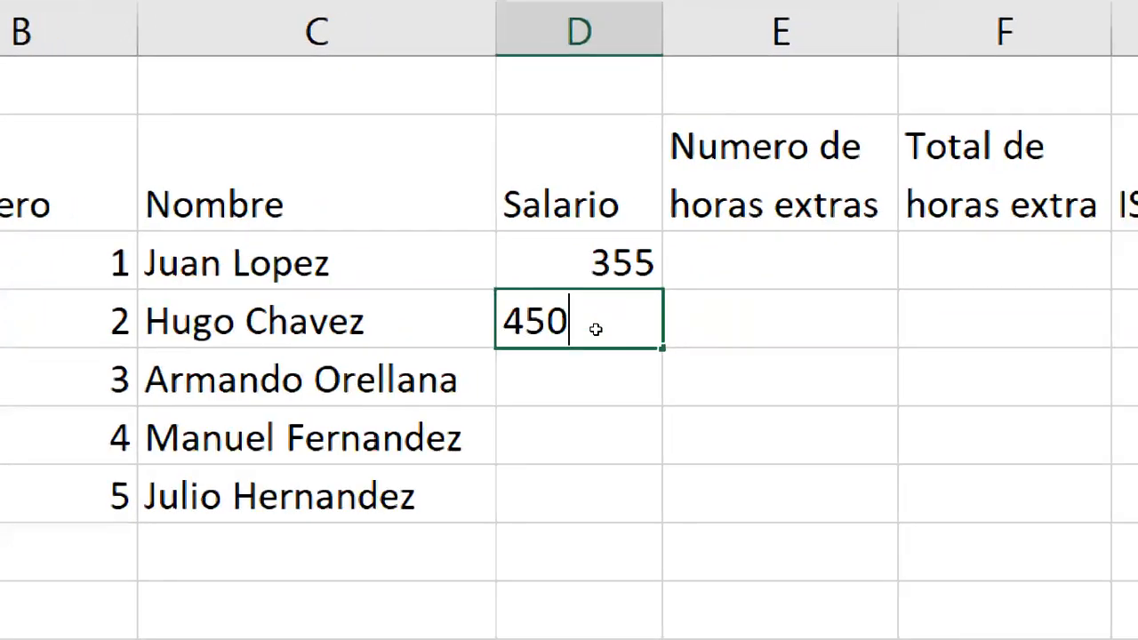
key("Return")
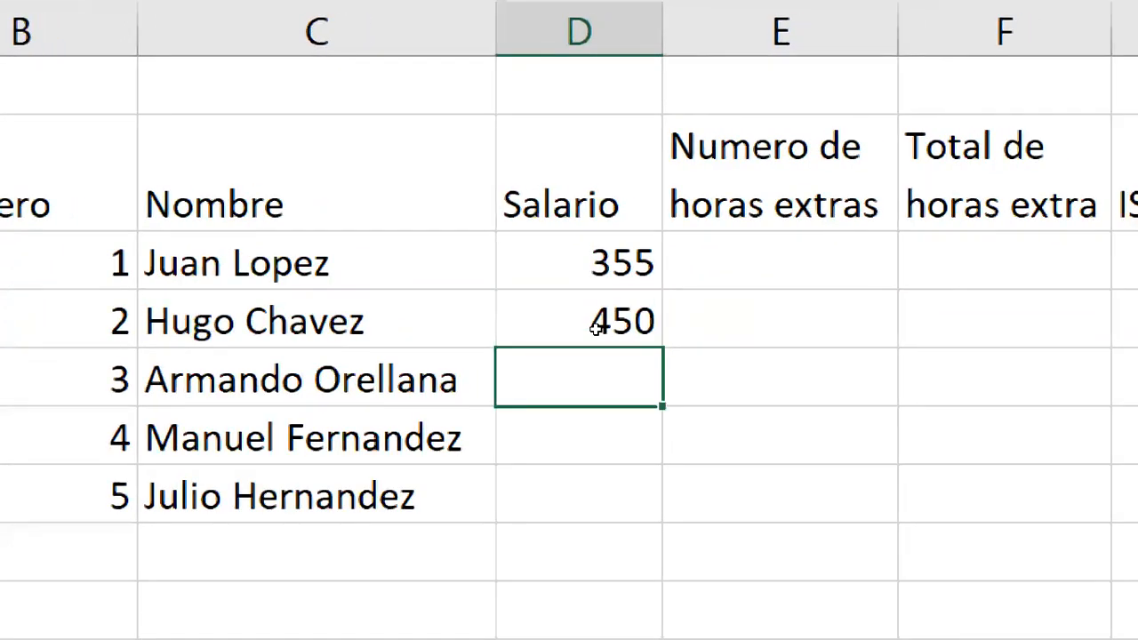
Step: Enter salaries of 375 in D5, 355 in D6 and 500 in D7
type("3")
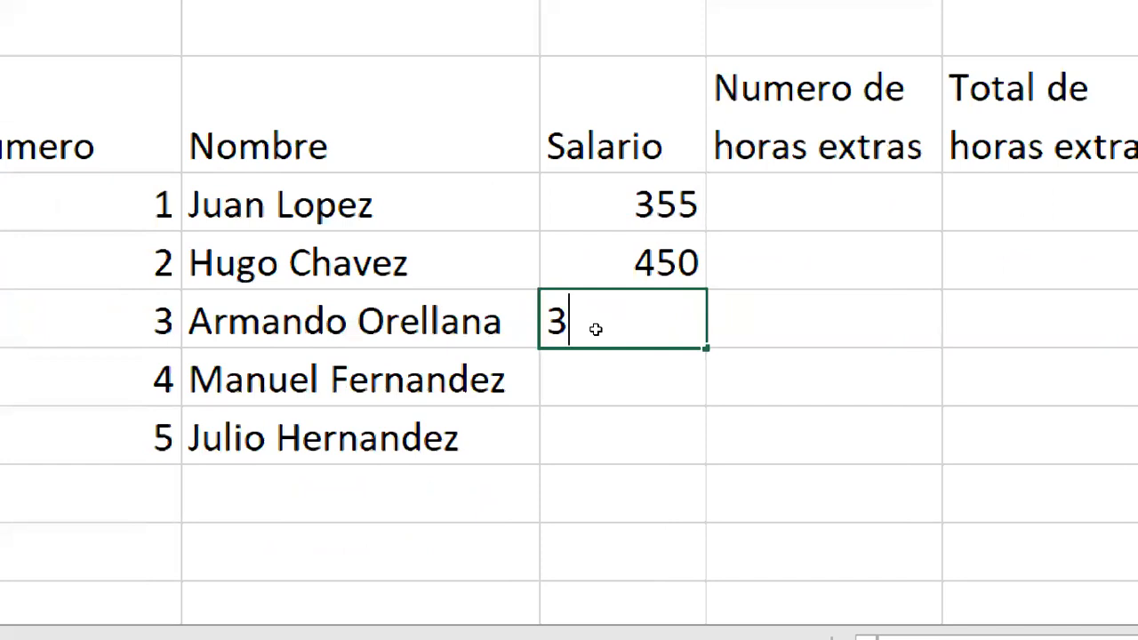
type("75")
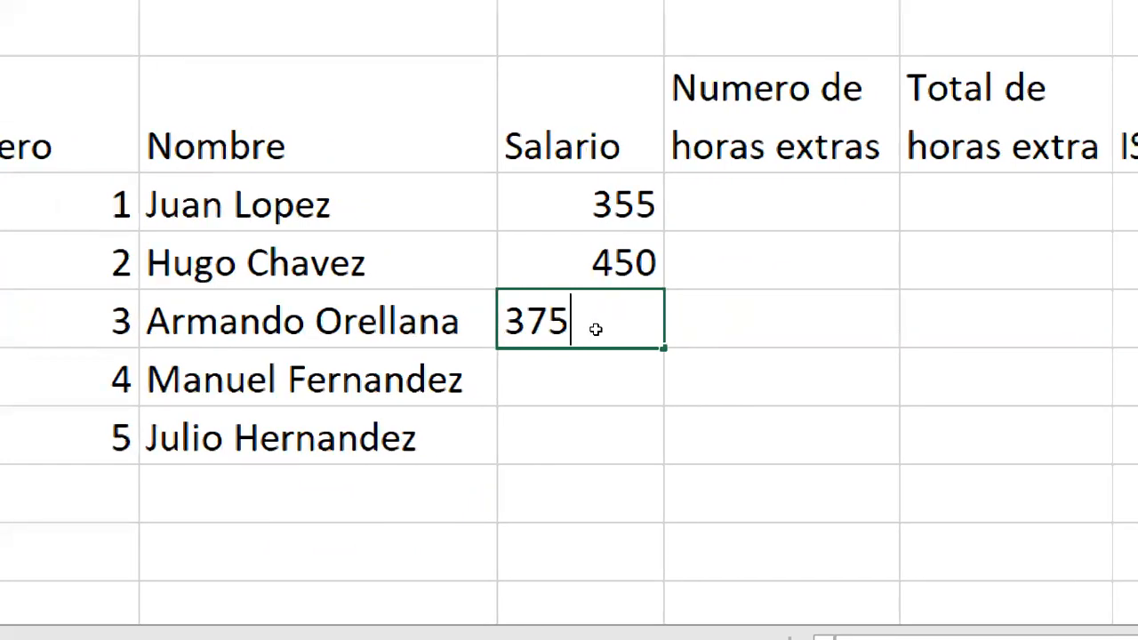
key("Return")
type("355")
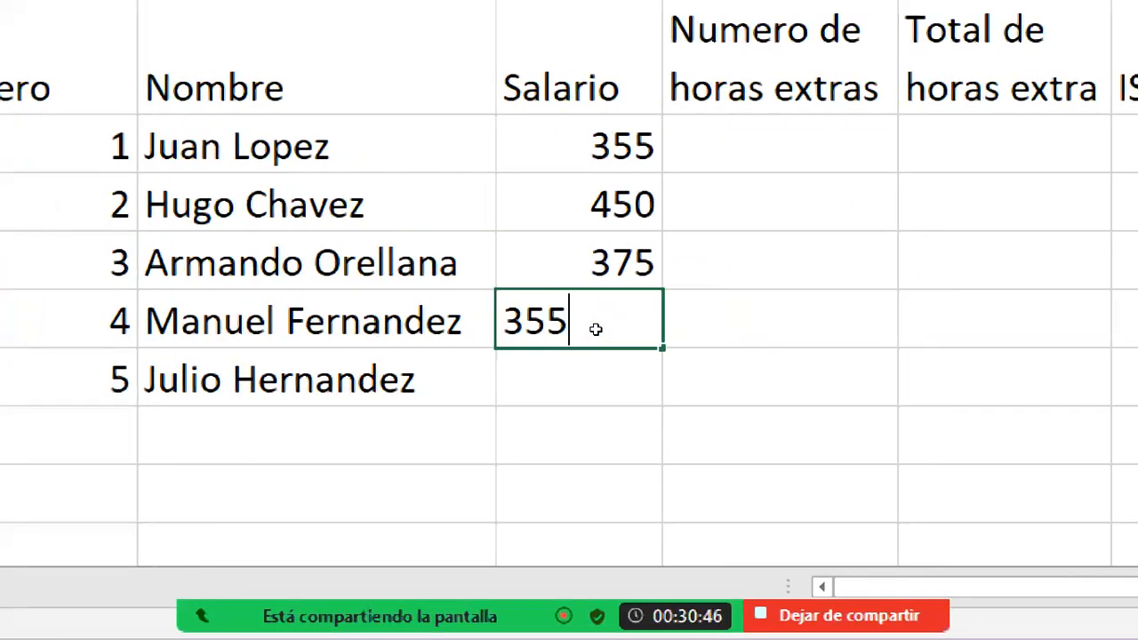
key("Return")
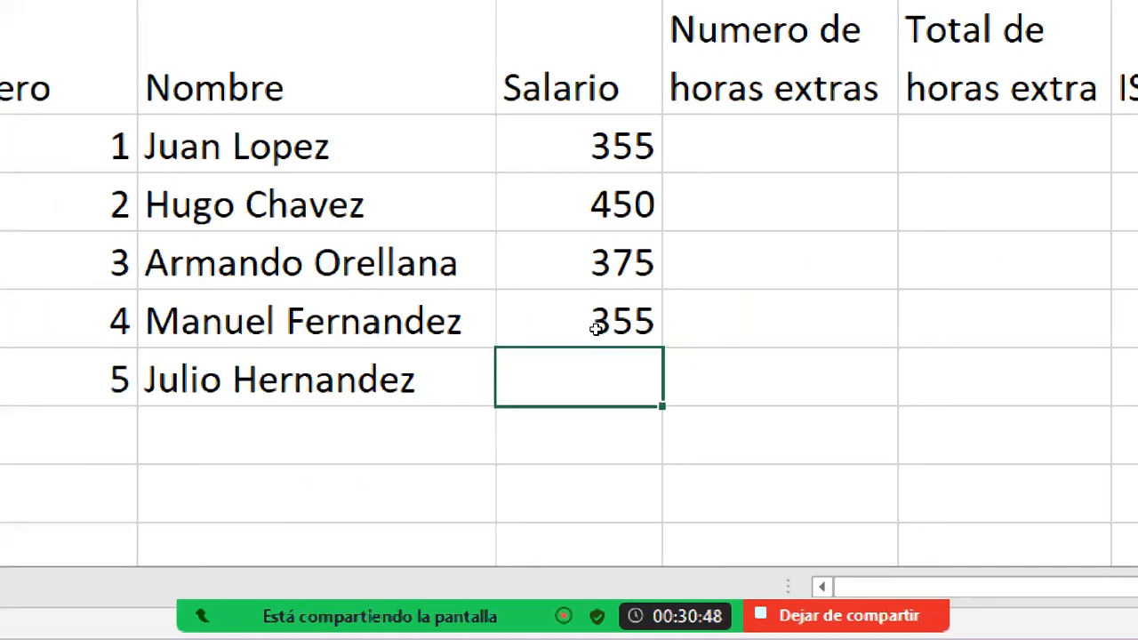
type("500")
key("Return")
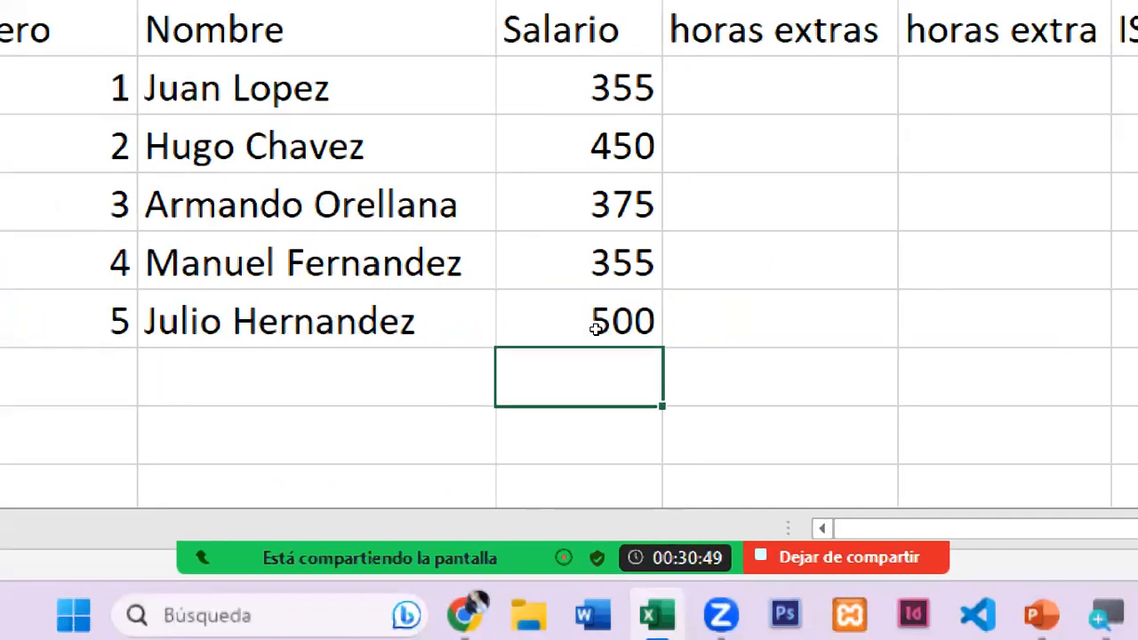
Step: Apply the Contabilidad number format to the salaries in D3:D7 and widen column D beyond the amounts
key("Up")
key("Up")
key("Up")
key("Up")
key("Up")
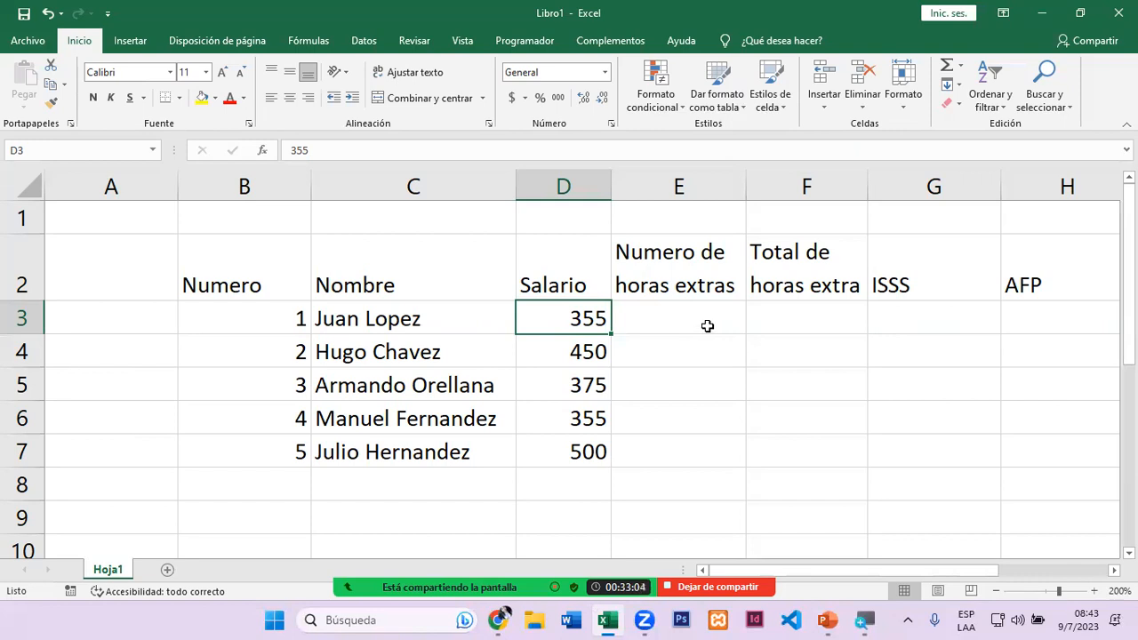
left_click(736, 313)
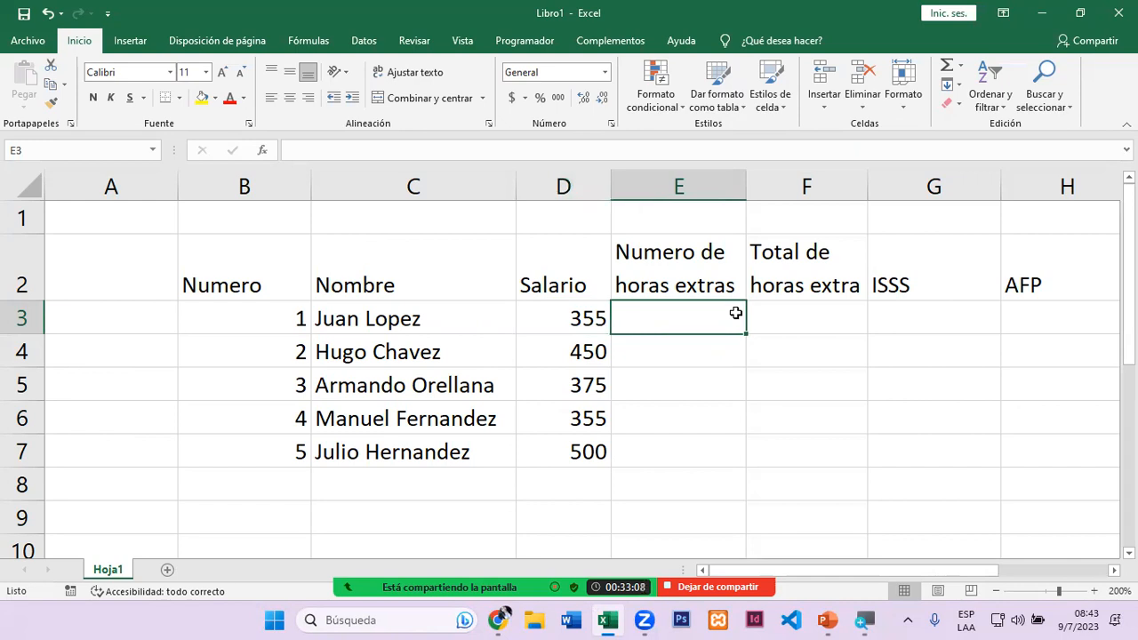
left_click(569, 322)
left_click_drag(566, 356, 567, 442)
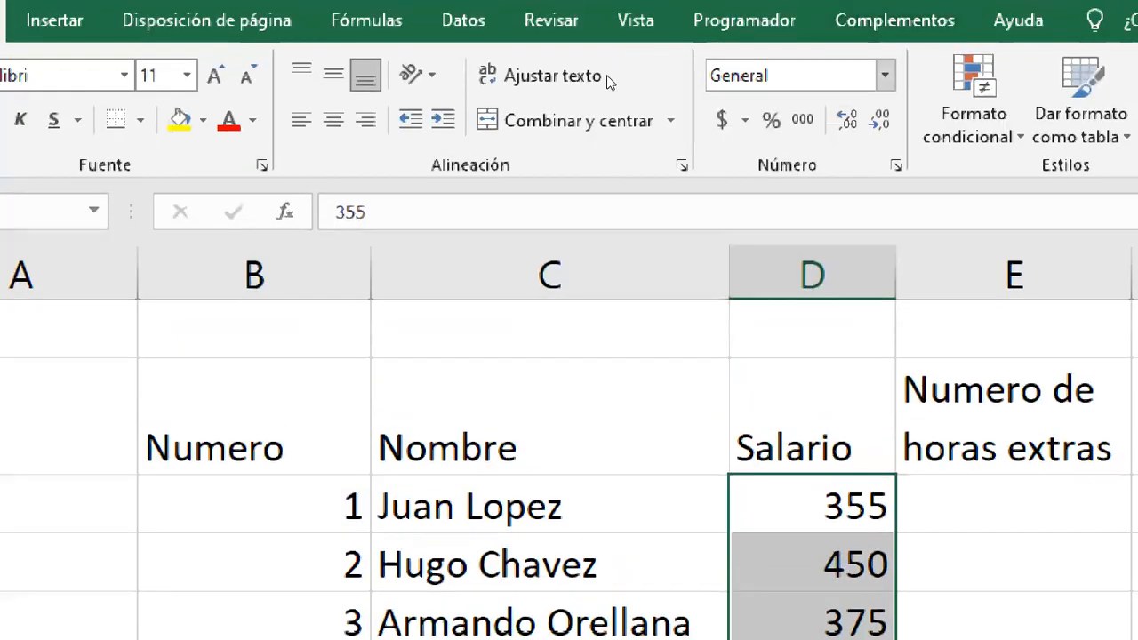
left_click(886, 75)
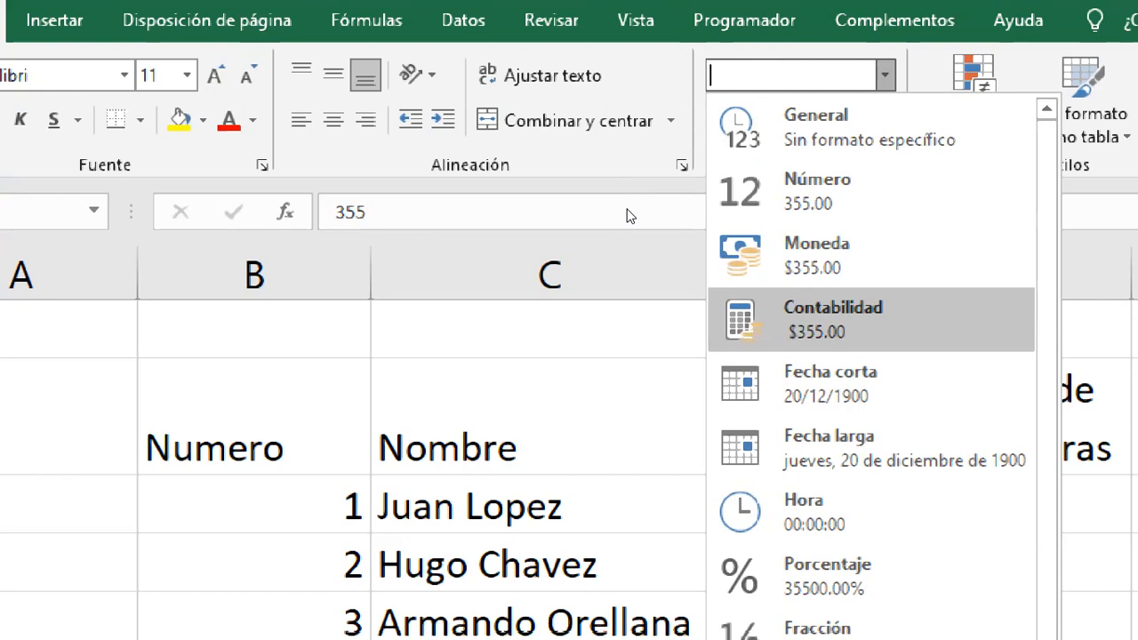
left_click(832, 318)
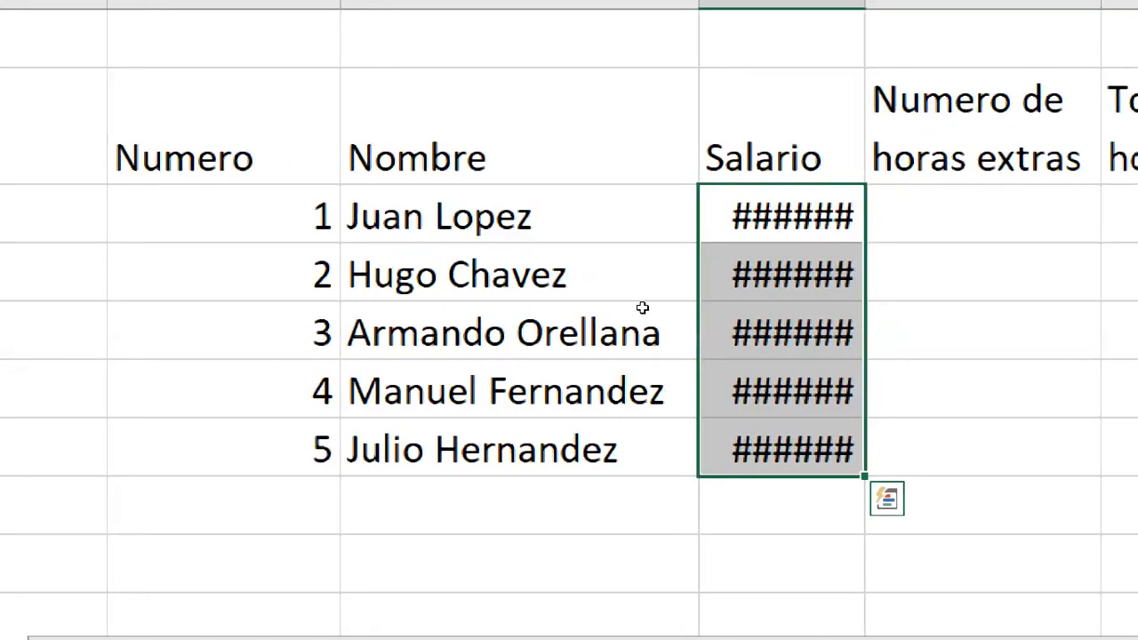
double_click(614, 187)
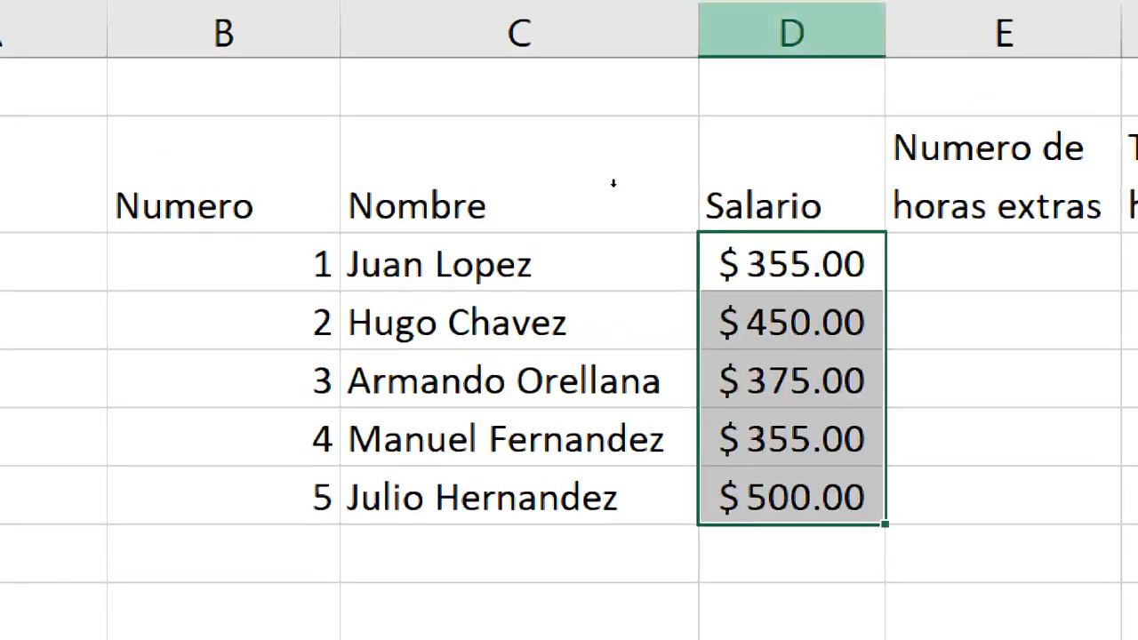
left_click_drag(625, 183, 654, 184)
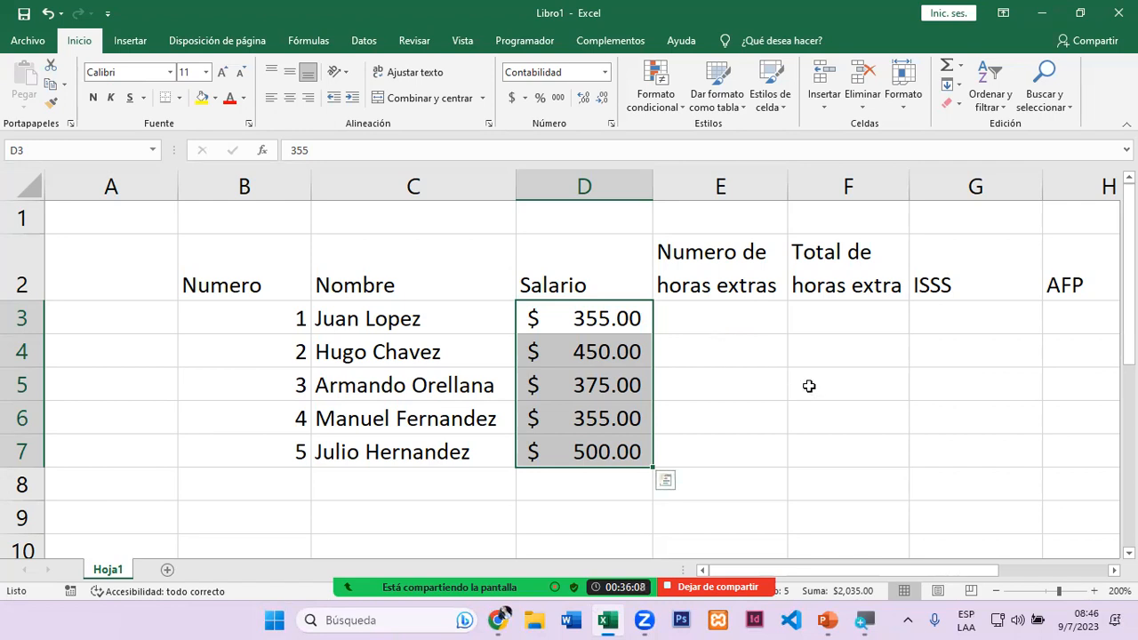
left_click(221, 323)
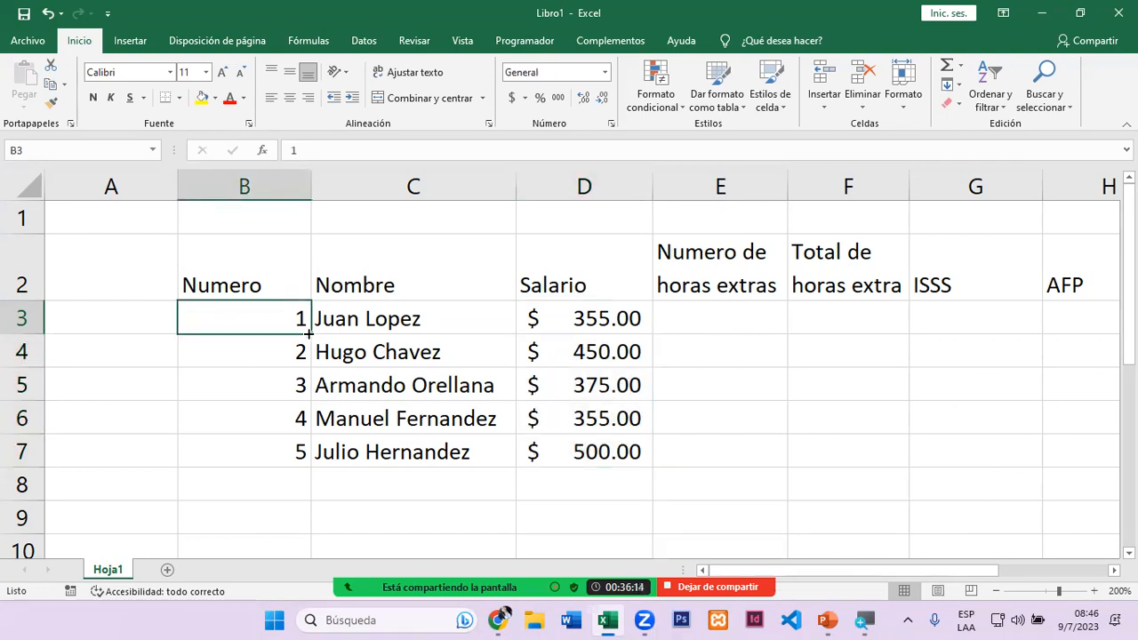
left_click_drag(309, 333, 310, 332)
Step: Enter overtime hours of 2, 5, 1, 3 and 3 for the five employees in E3:E7
left_click(688, 327)
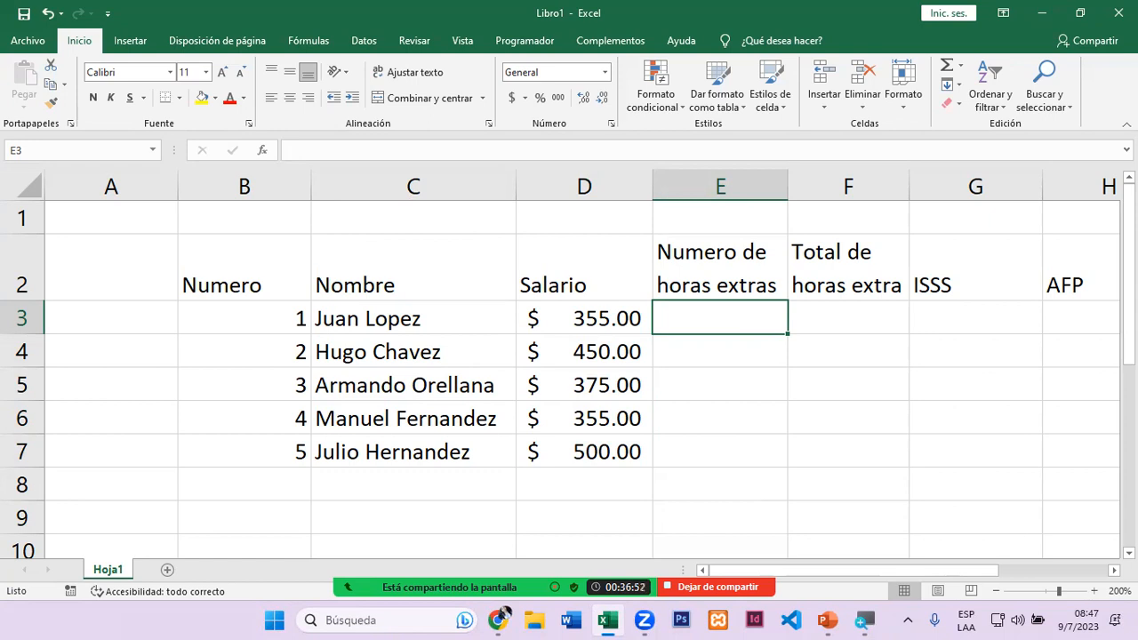
type("2")
key("Return")
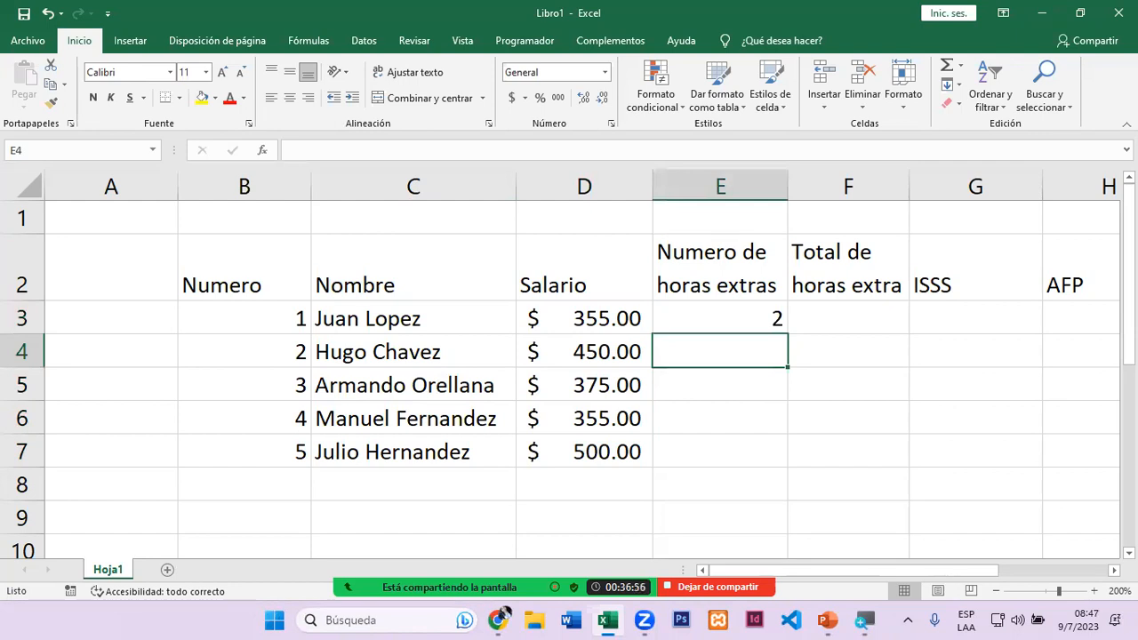
type("5")
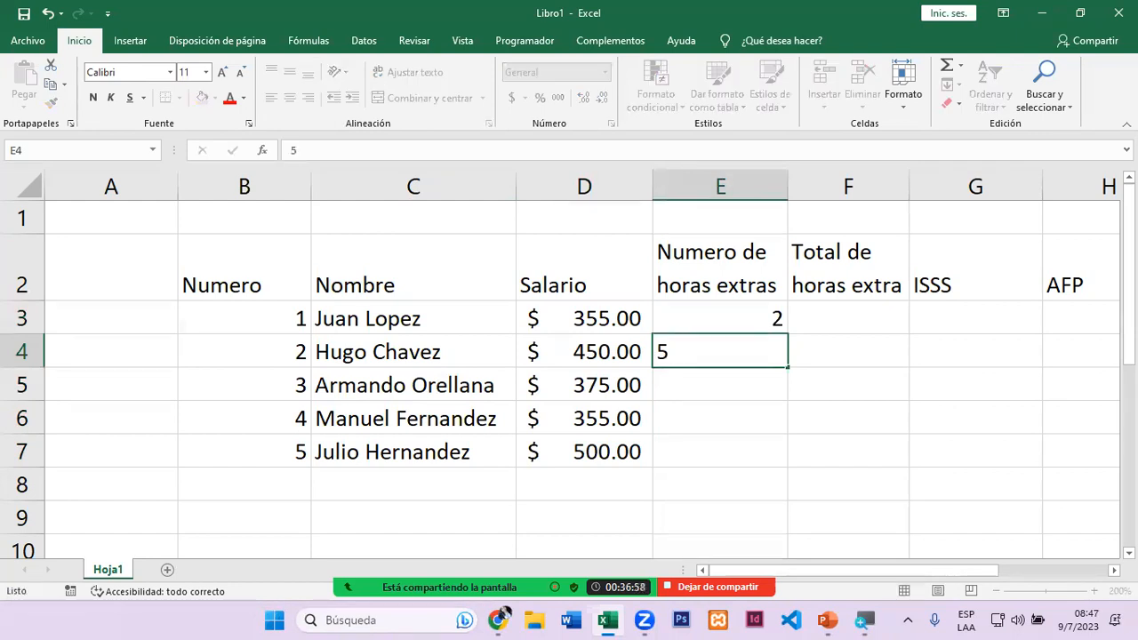
key("Return")
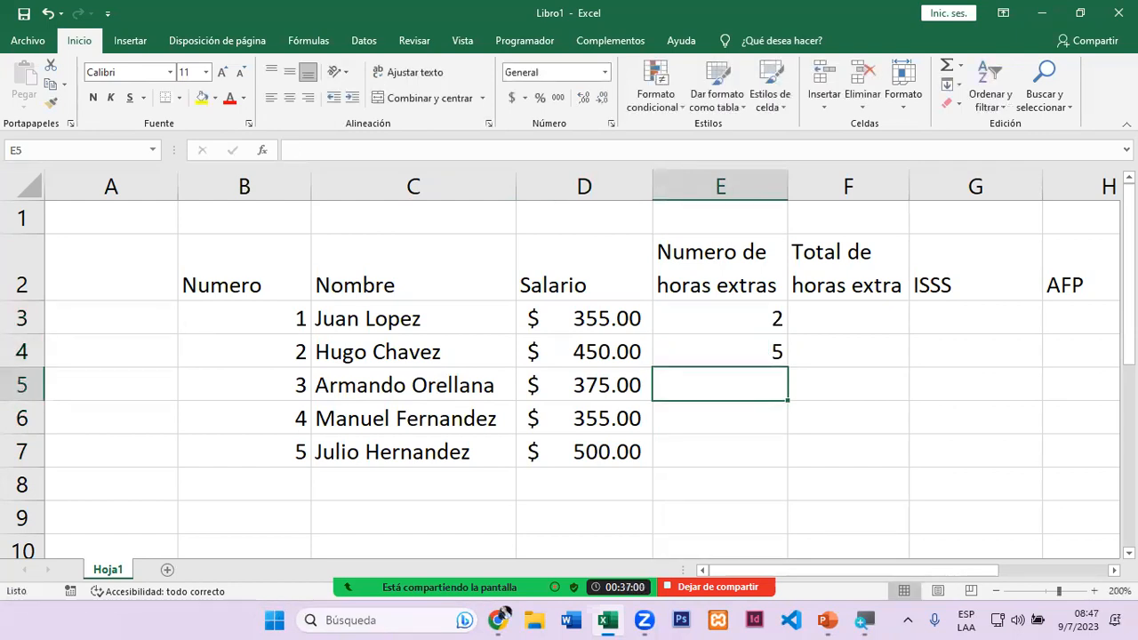
type("1")
key("Return")
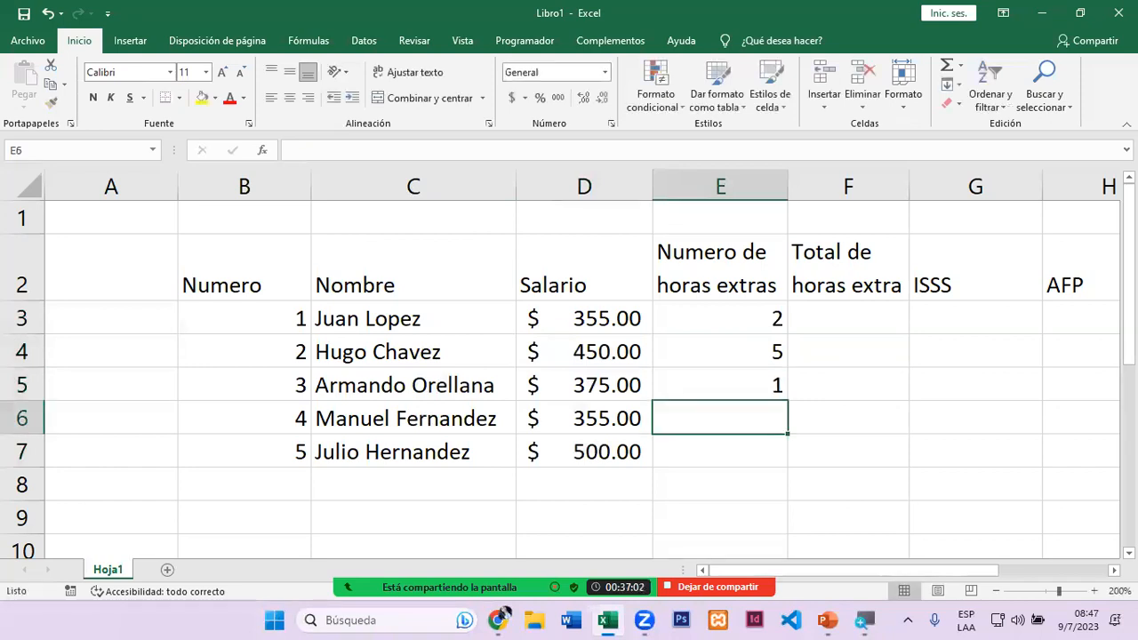
type("3")
key("Return")
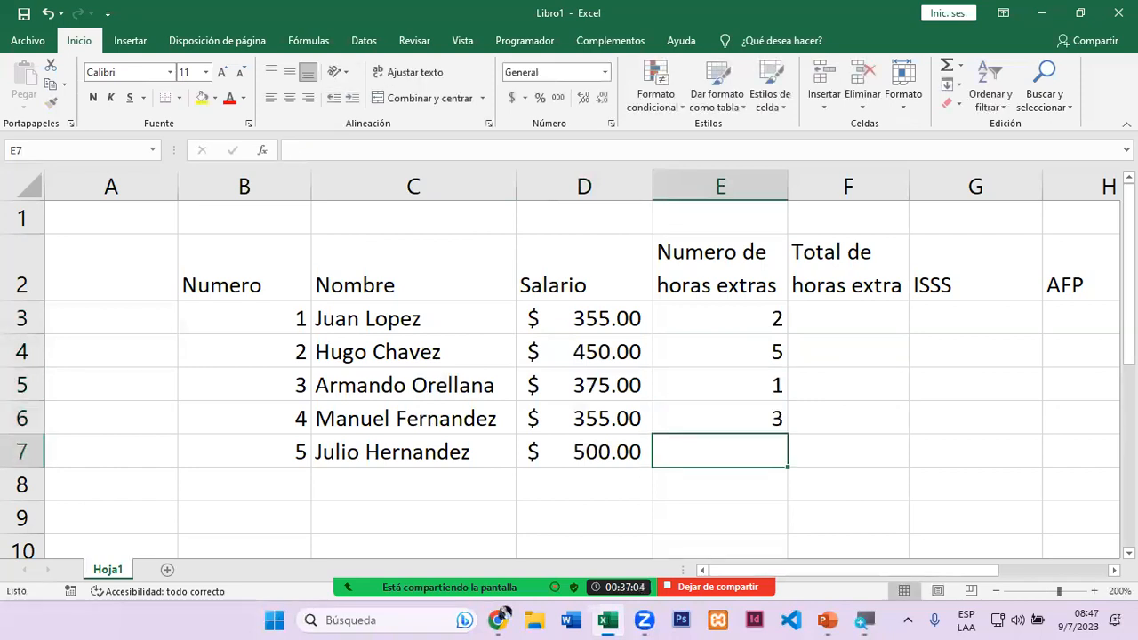
type("3")
key("Return")
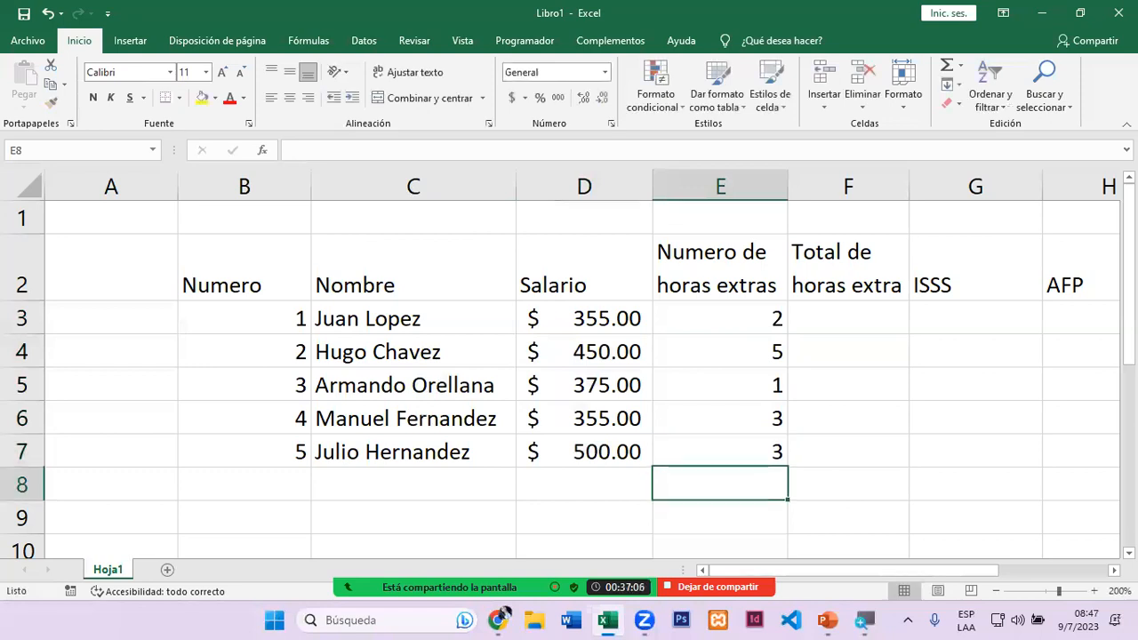
Step: Enter 55.30 as the first employee's other deductions in I3
key("Up")
key("Up")
key("Up")
key("Up")
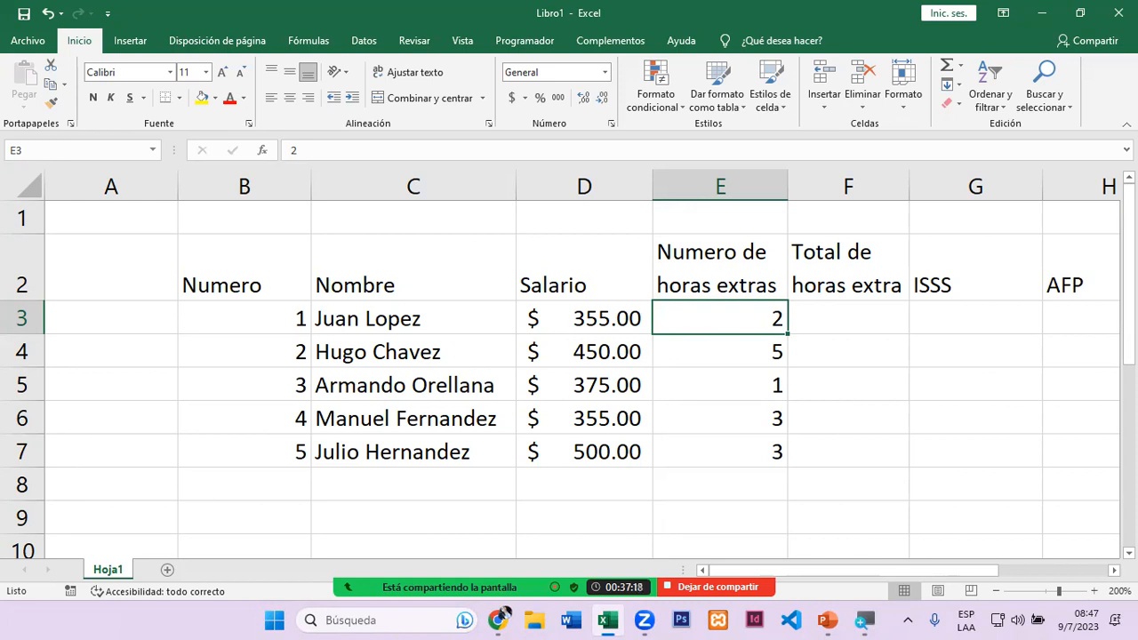
left_click(848, 317)
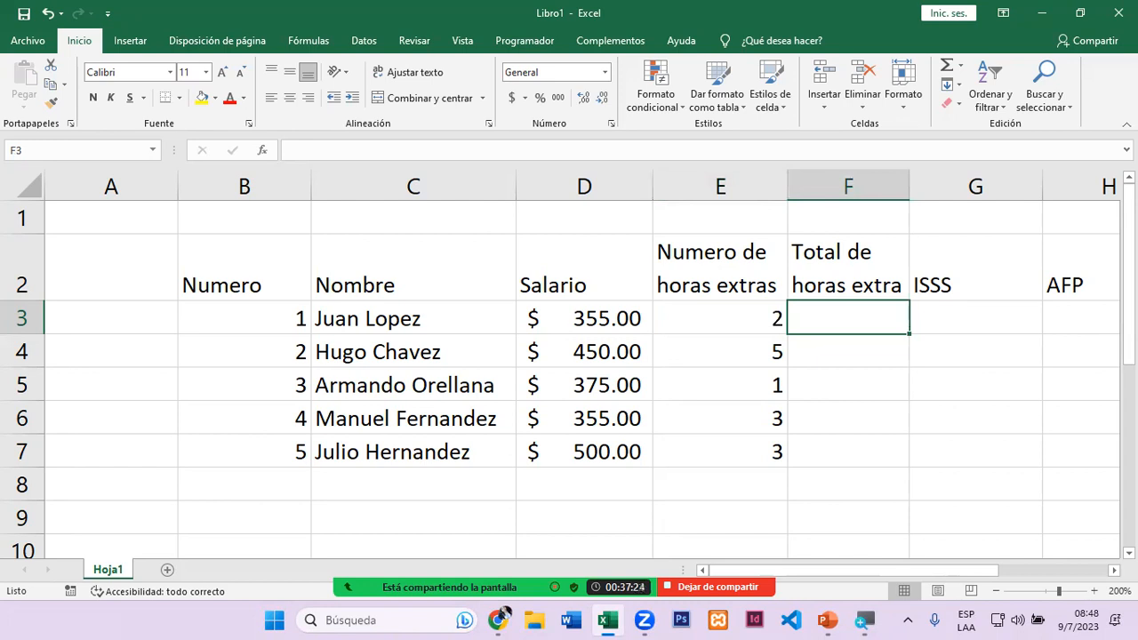
key("Right")
key("Right")
key("Right")
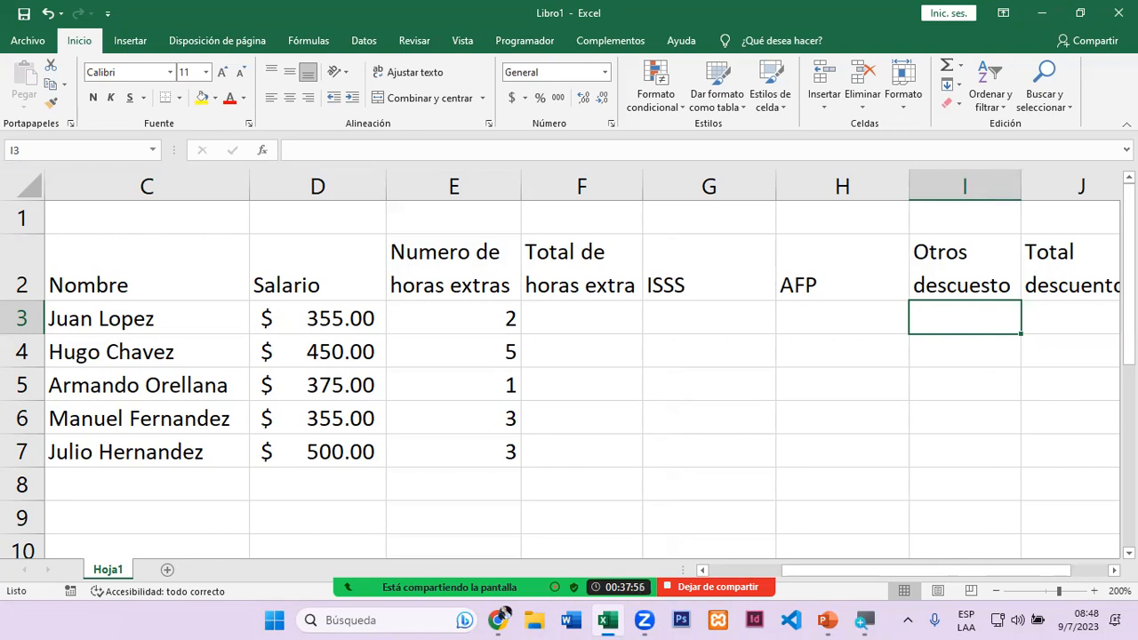
type("55.")
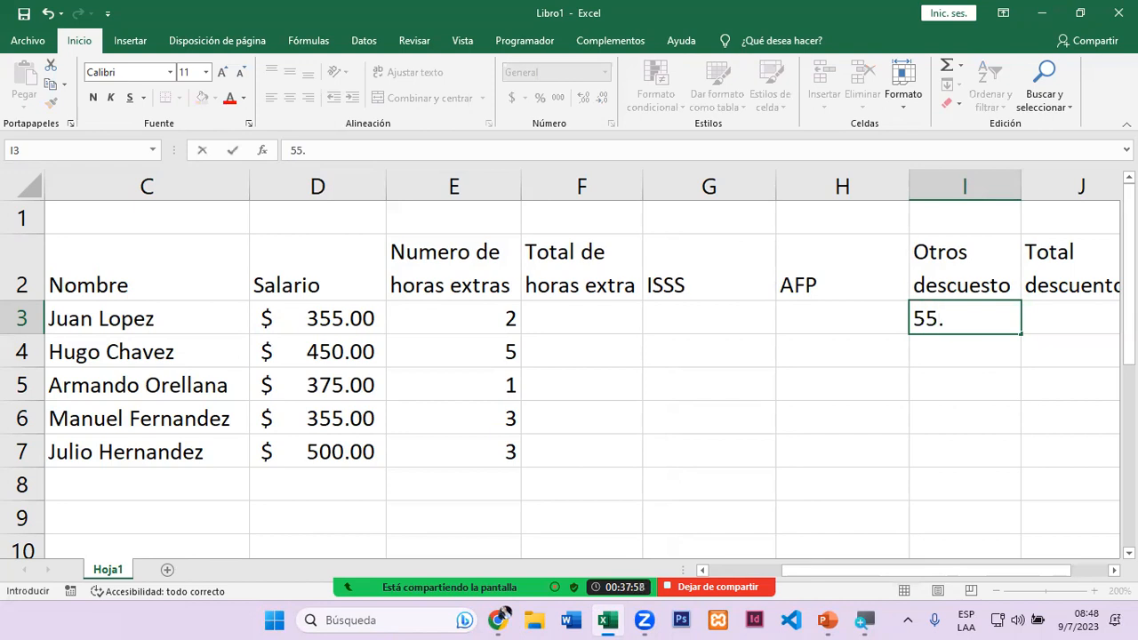
type("30")
key("Return")
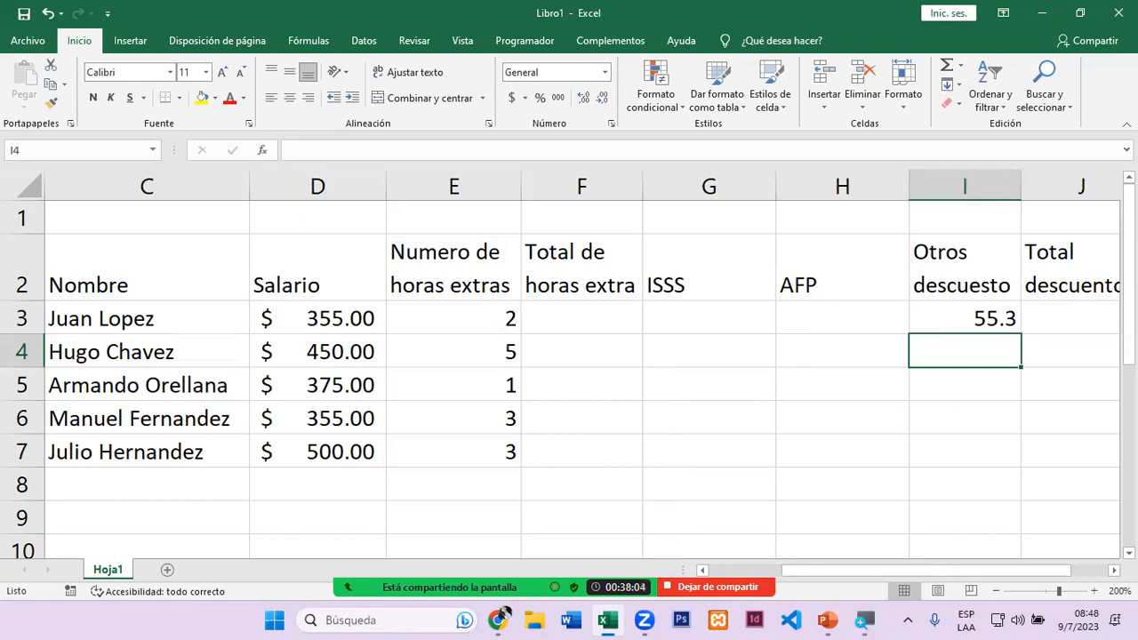
Step: Enter 35.75 as the fifth employee's other deductions in I7, leaving I4:I6 empty
key("Down")
key("Down")
key("Down")
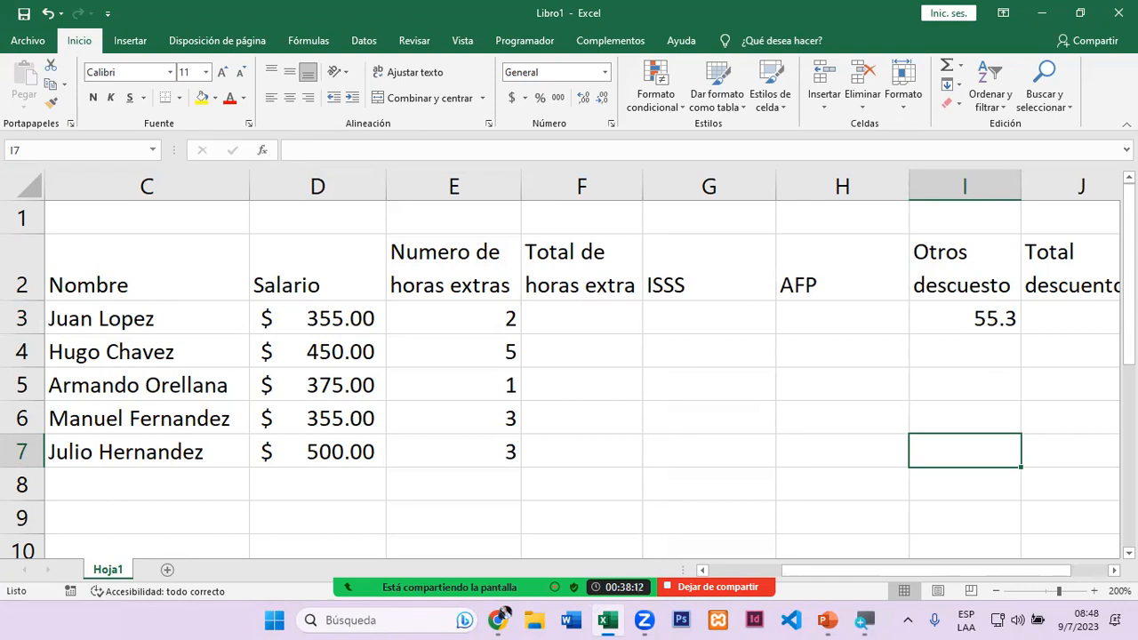
type("35")
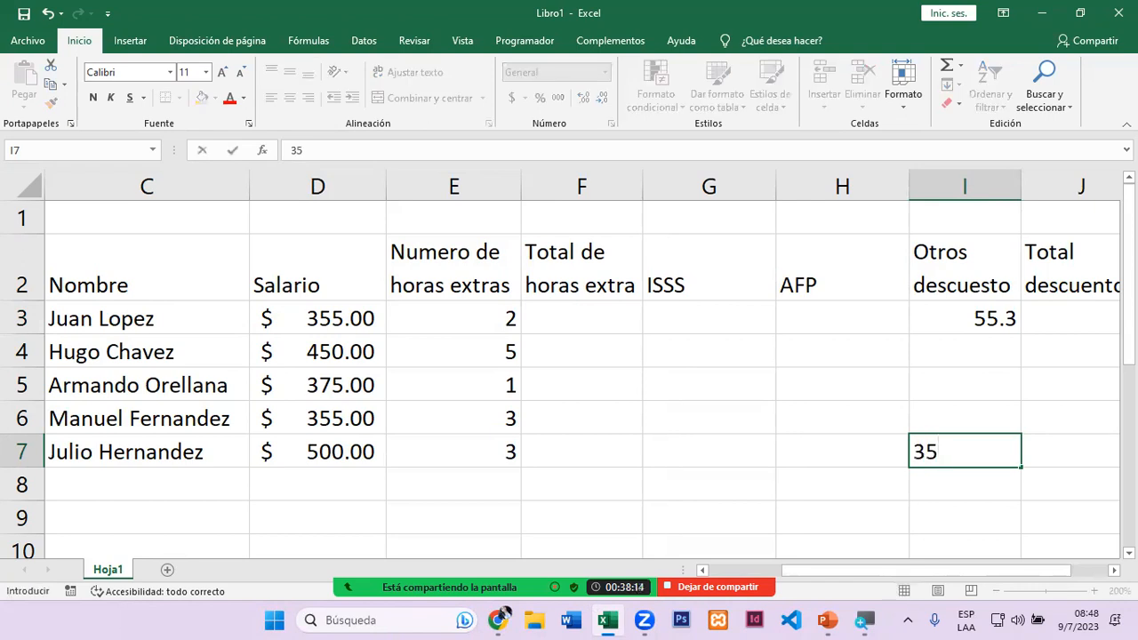
type(".75")
key("Return")
key("Up")
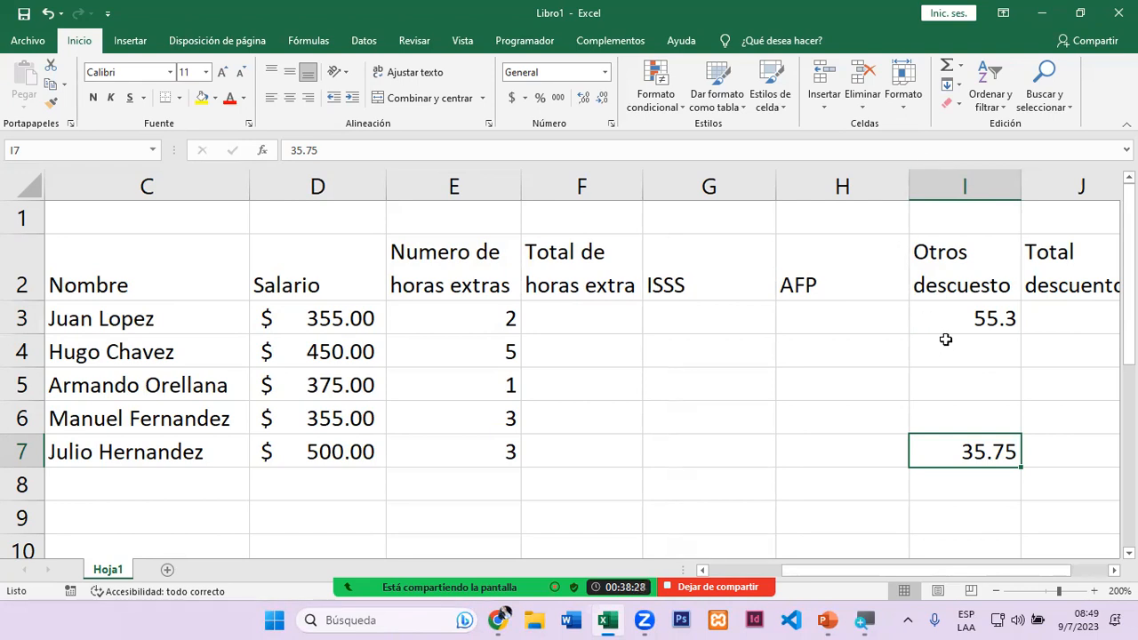
Step: Apply the Contabilidad number format to I3:I7 and widen column I slightly to fit its header
left_click(954, 312)
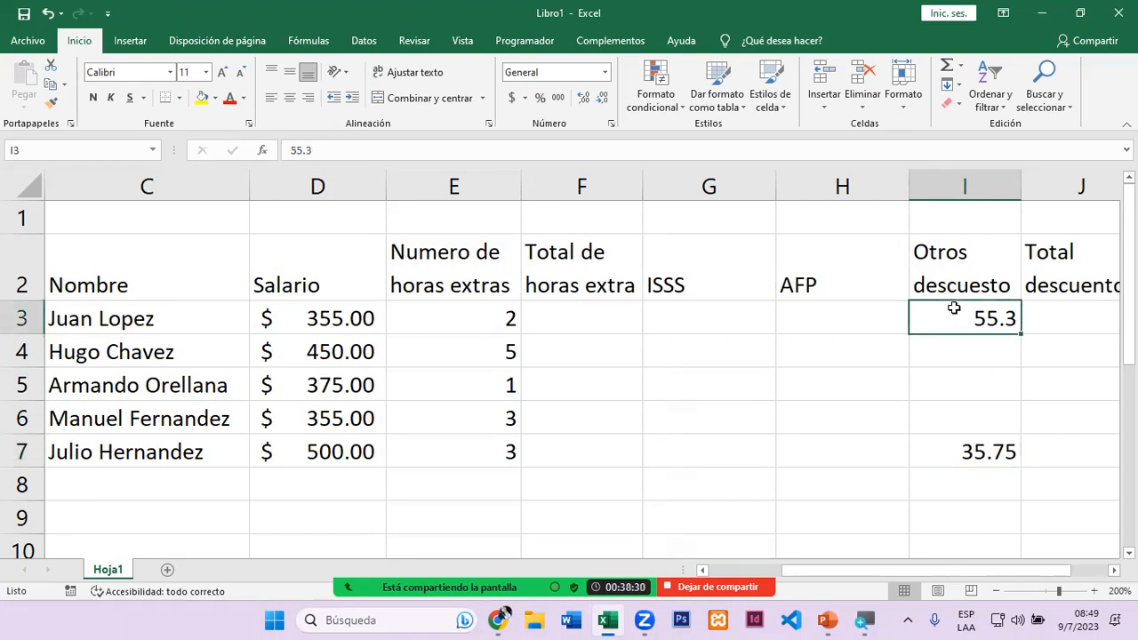
left_click_drag(954, 321, 971, 455)
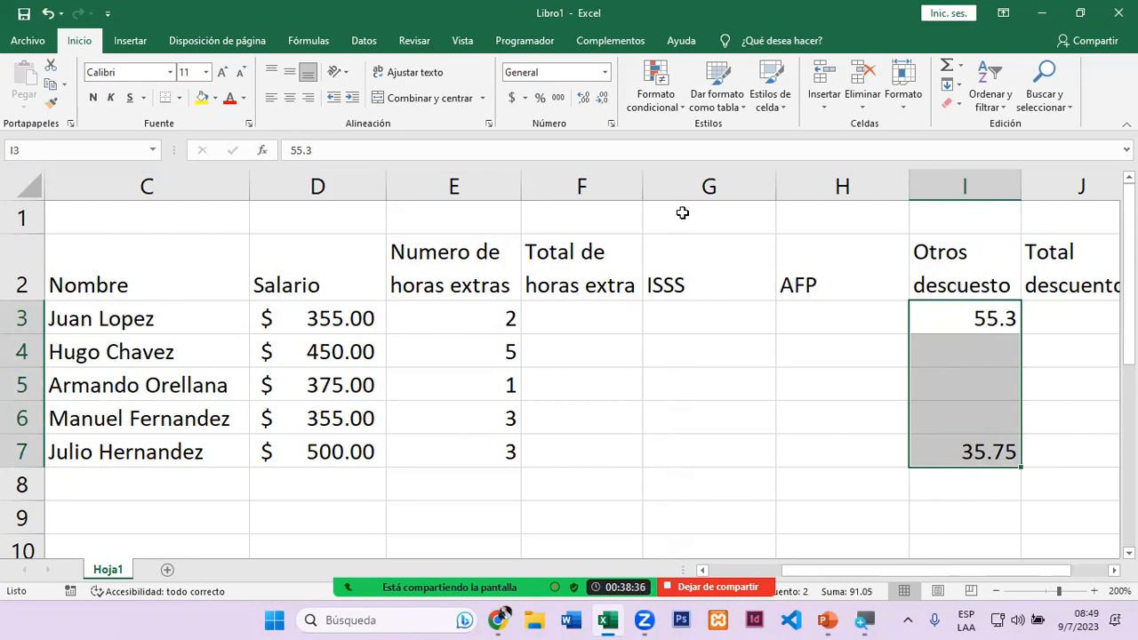
left_click(605, 72)
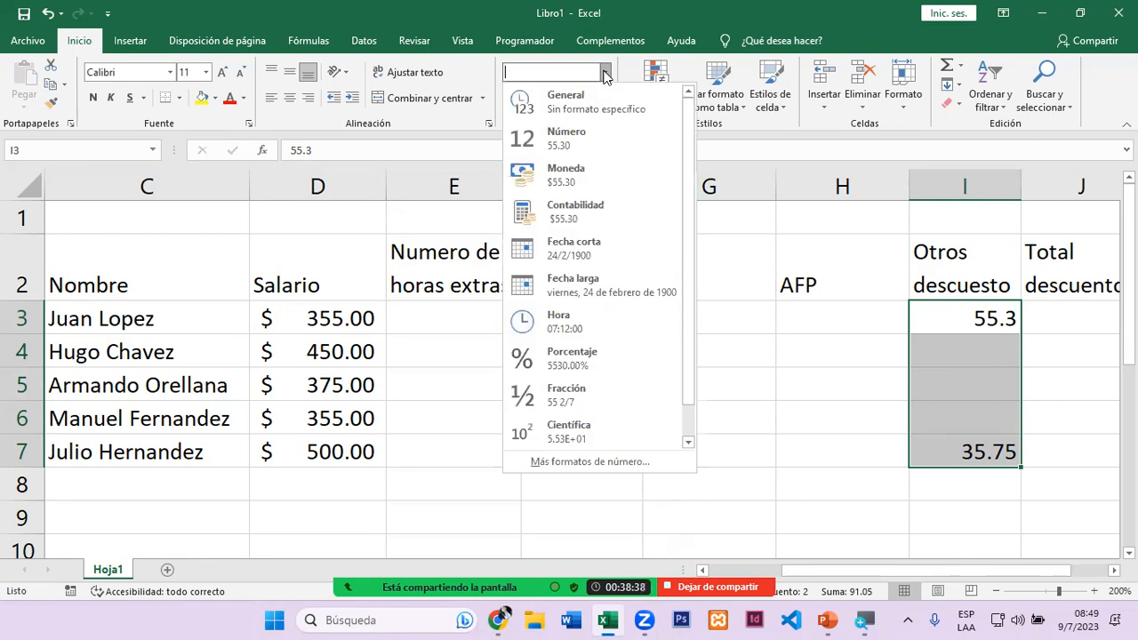
left_click(601, 235)
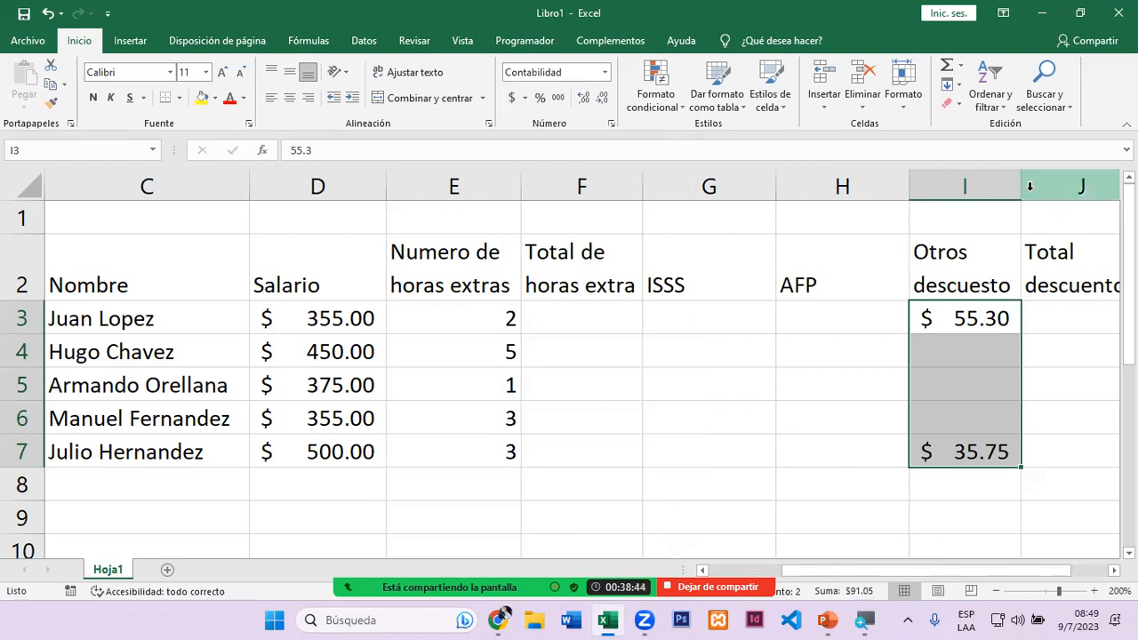
left_click_drag(1021, 176, 1032, 176)
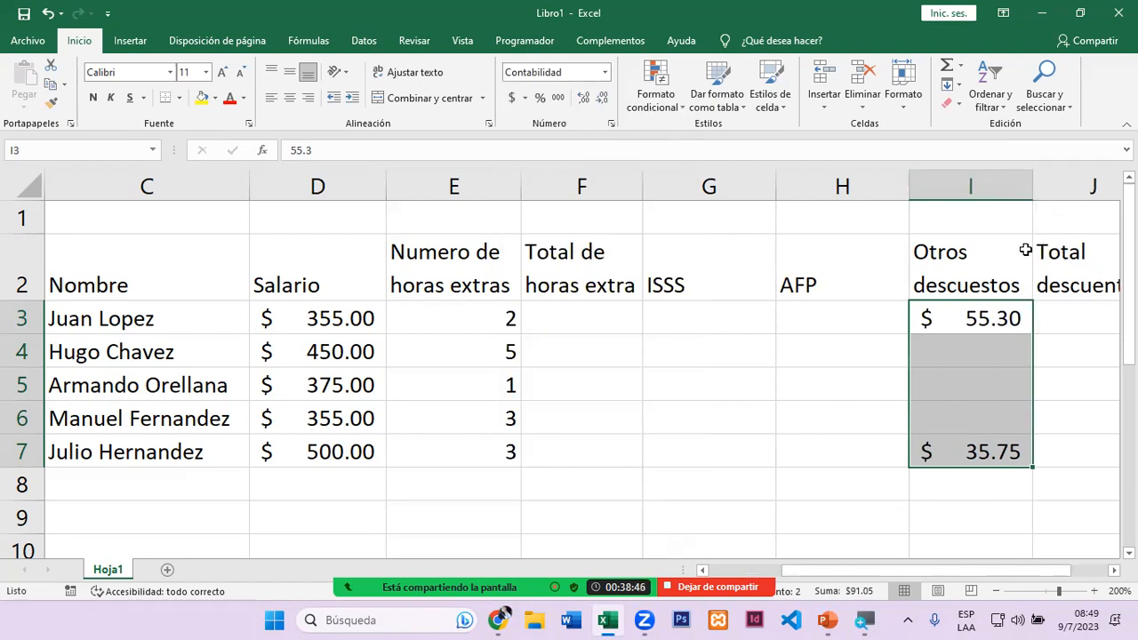
left_click(1004, 345)
left_click(1002, 384)
left_click(1001, 416)
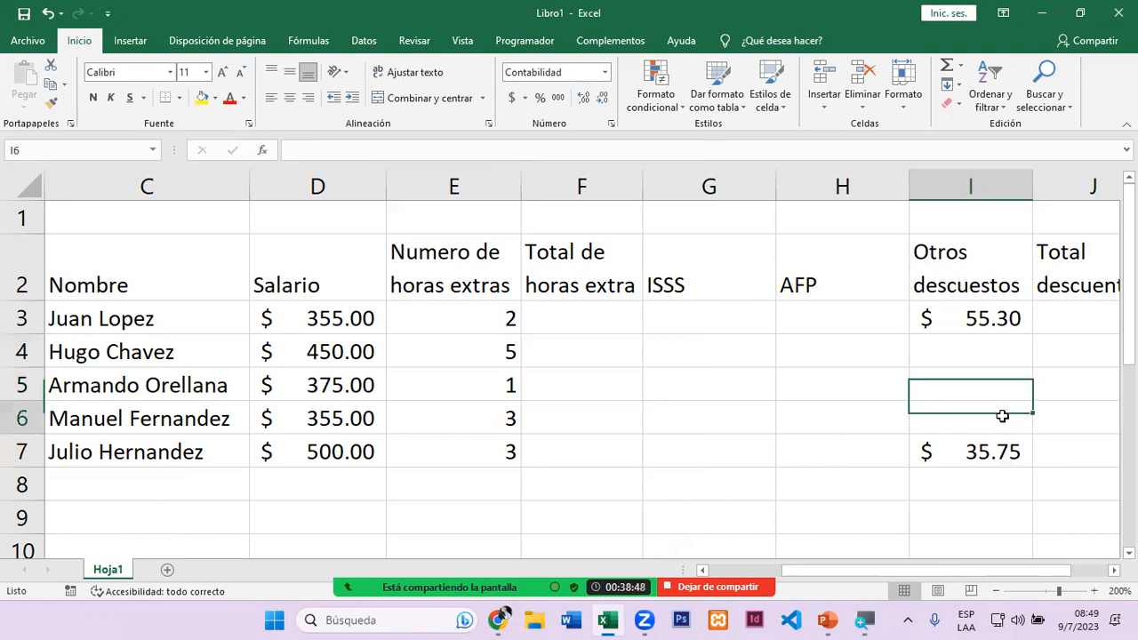
left_click(950, 350)
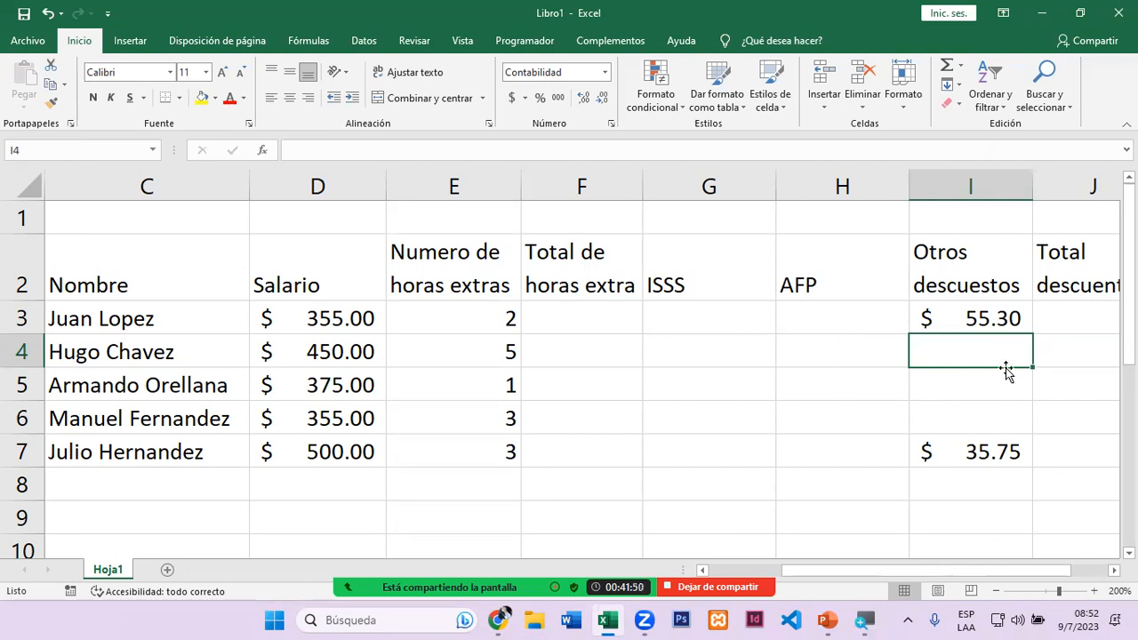
Step: Enter 0 as the other deductions of the second, third and fourth employees in I4:I6
left_click(933, 308)
left_click(984, 371)
type("0")
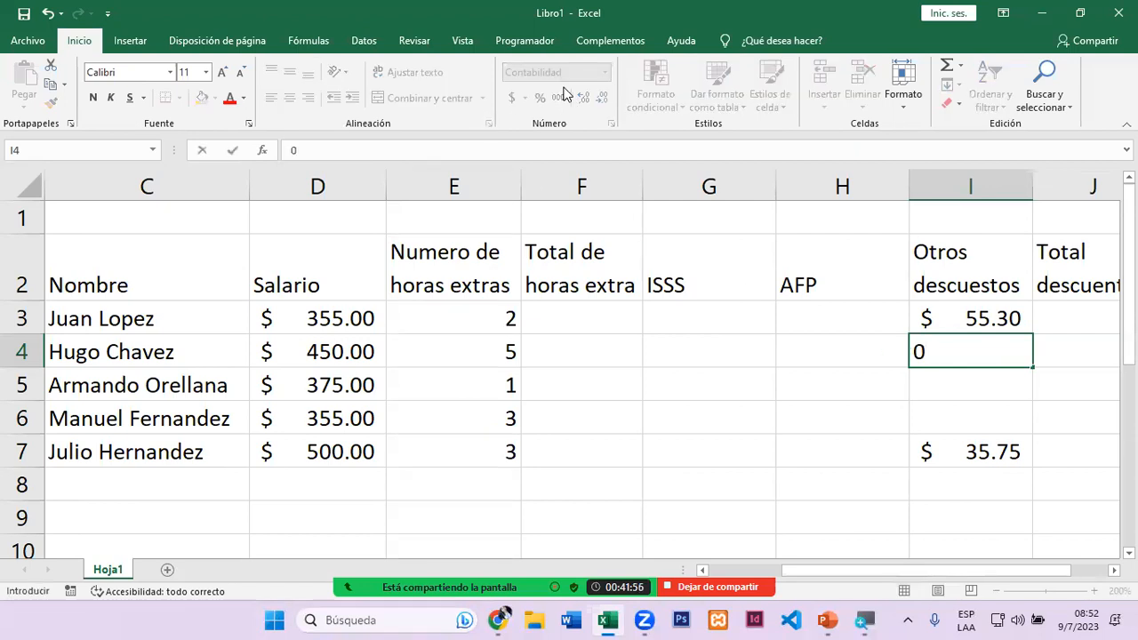
key("Return")
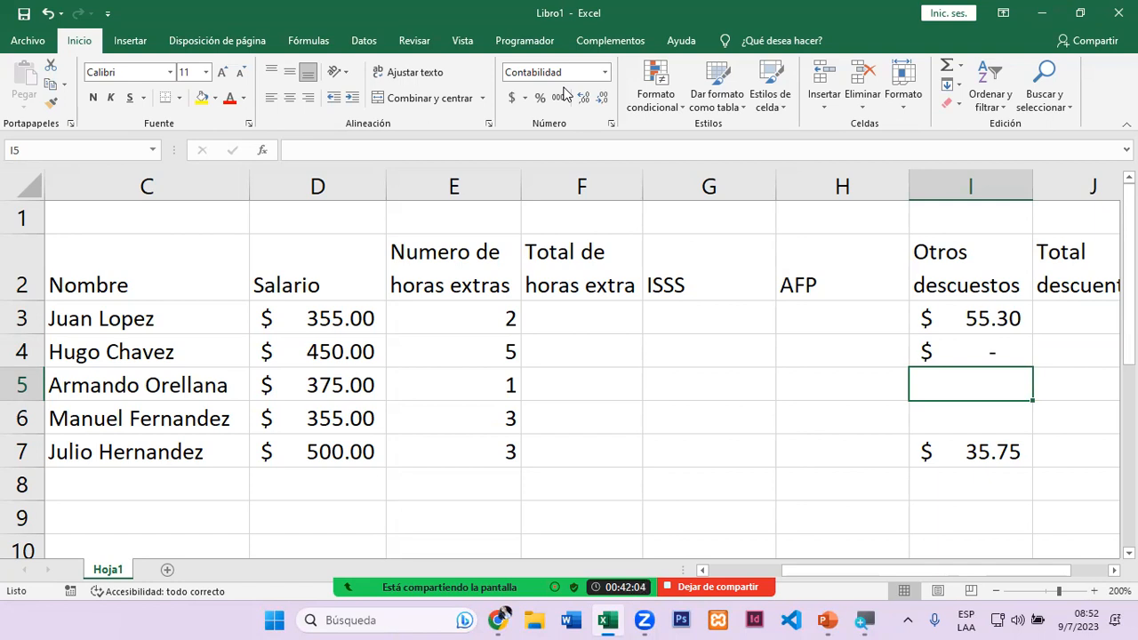
type("0")
key("Return")
type("0")
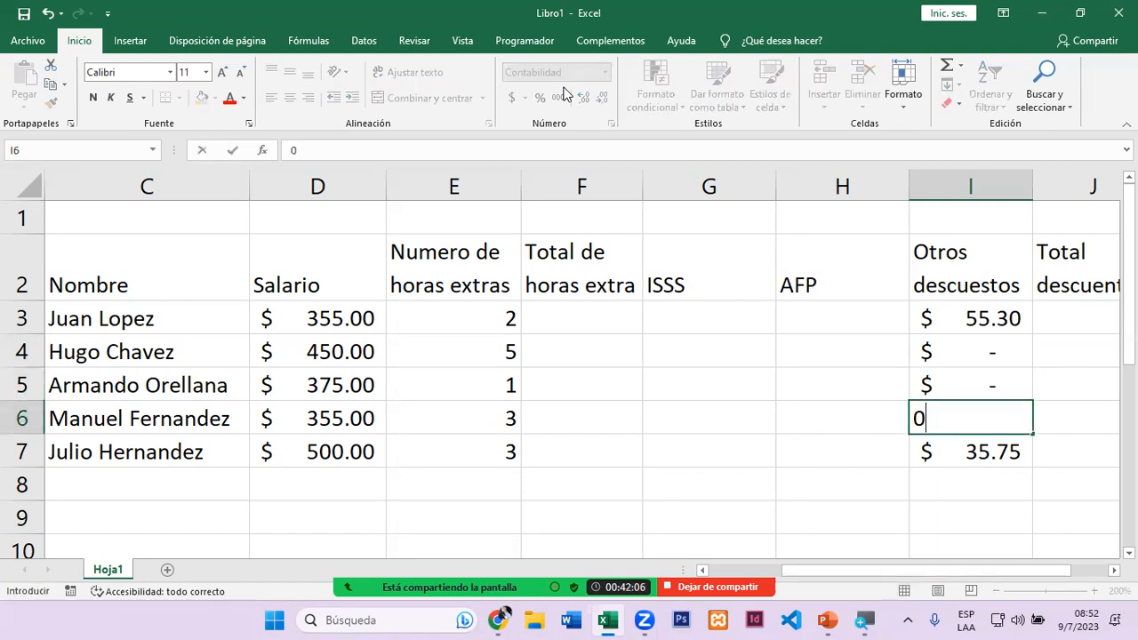
key("Return")
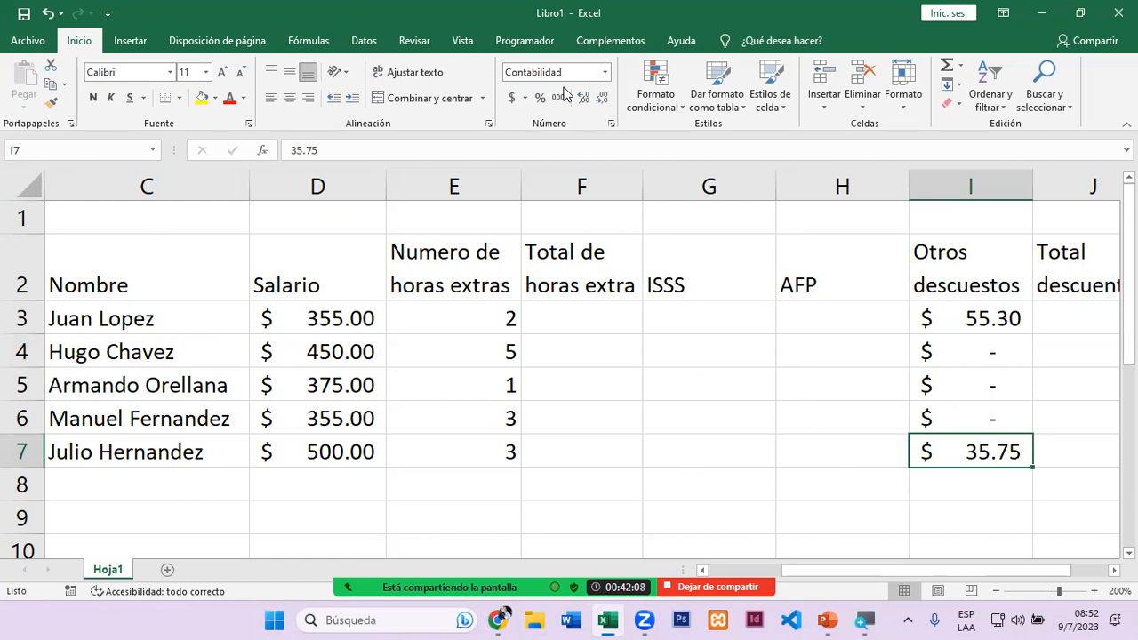
key("Up")
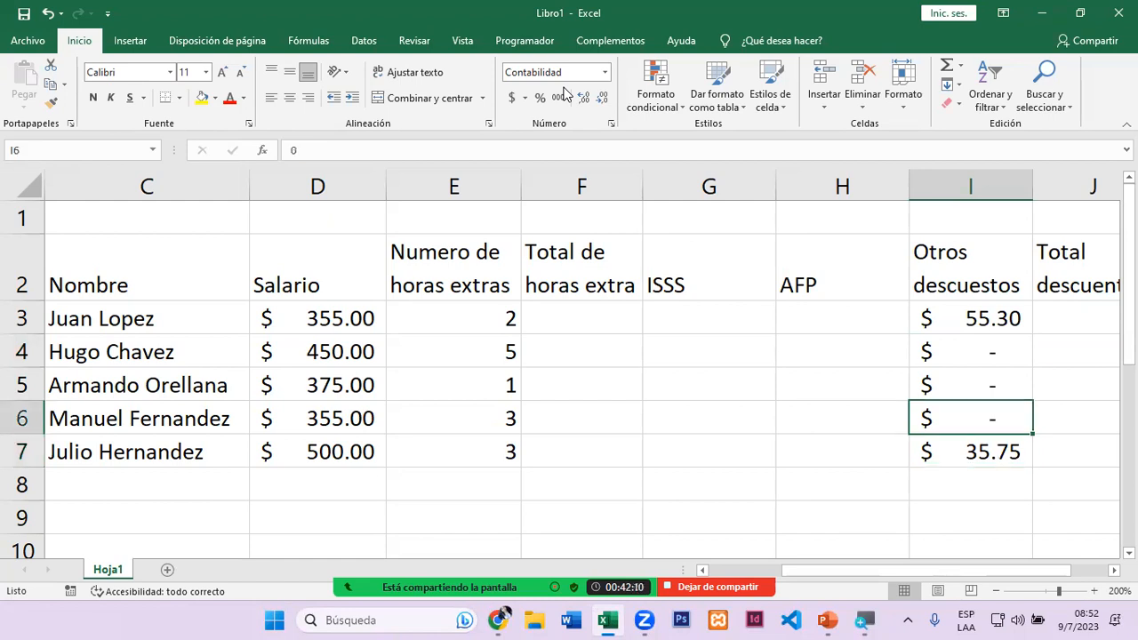
key("Up")
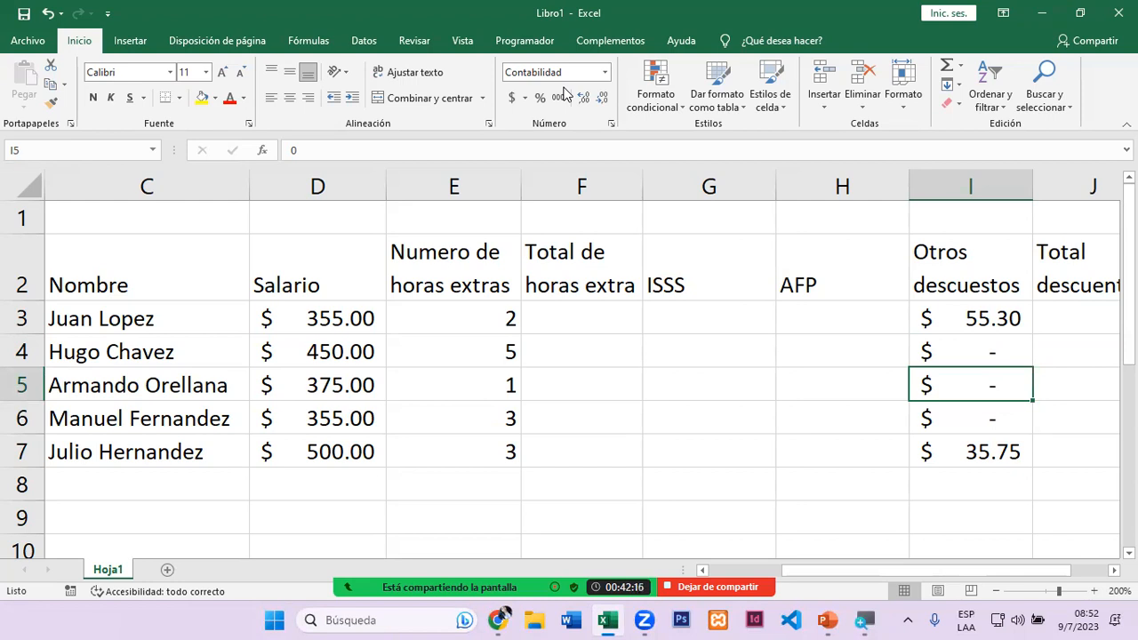
left_click(1004, 325)
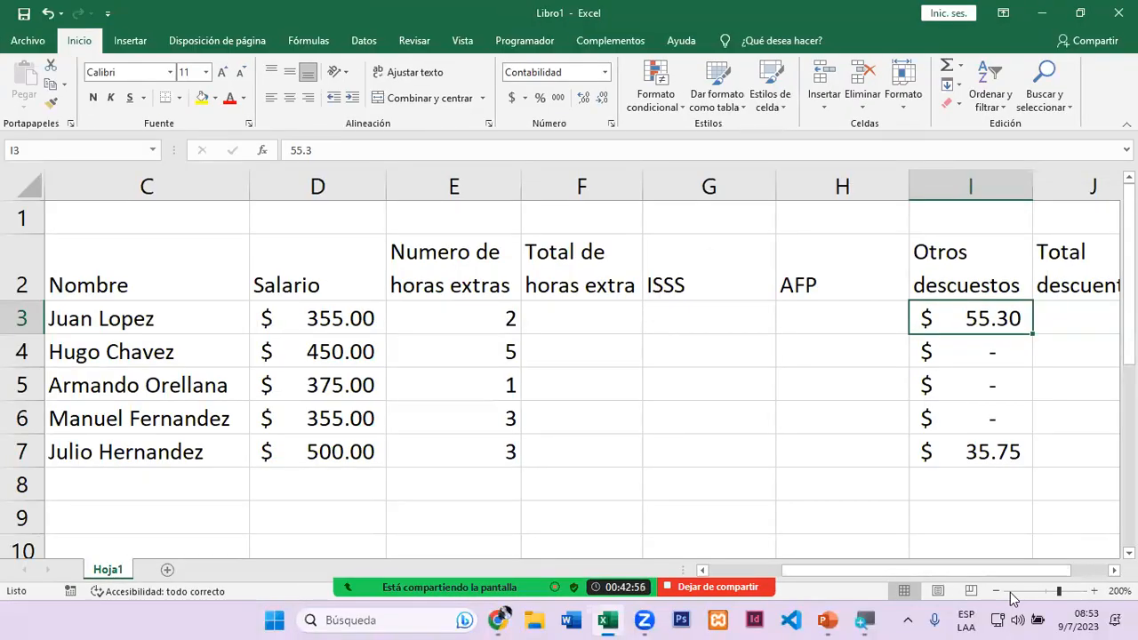
Step: Increase the height of header row 2 of the payroll table
left_click(999, 592)
left_click(1000, 591)
left_click(1000, 591)
left_click(1000, 592)
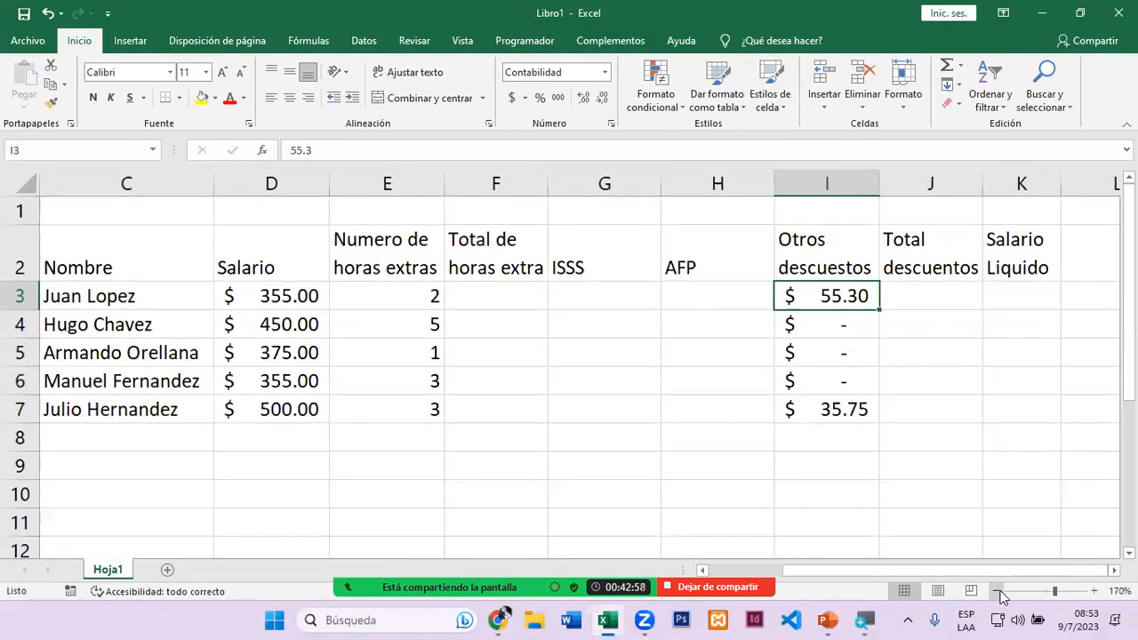
left_click_drag(1007, 570, 997, 570)
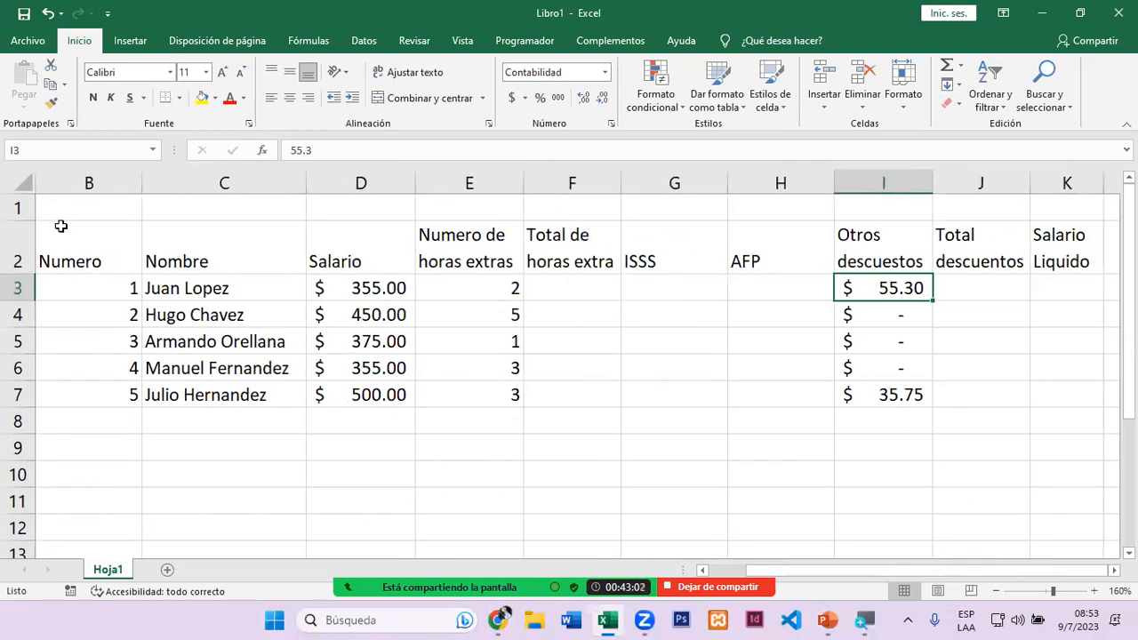
left_click_drag(56, 241, 1059, 245)
left_click(1059, 245)
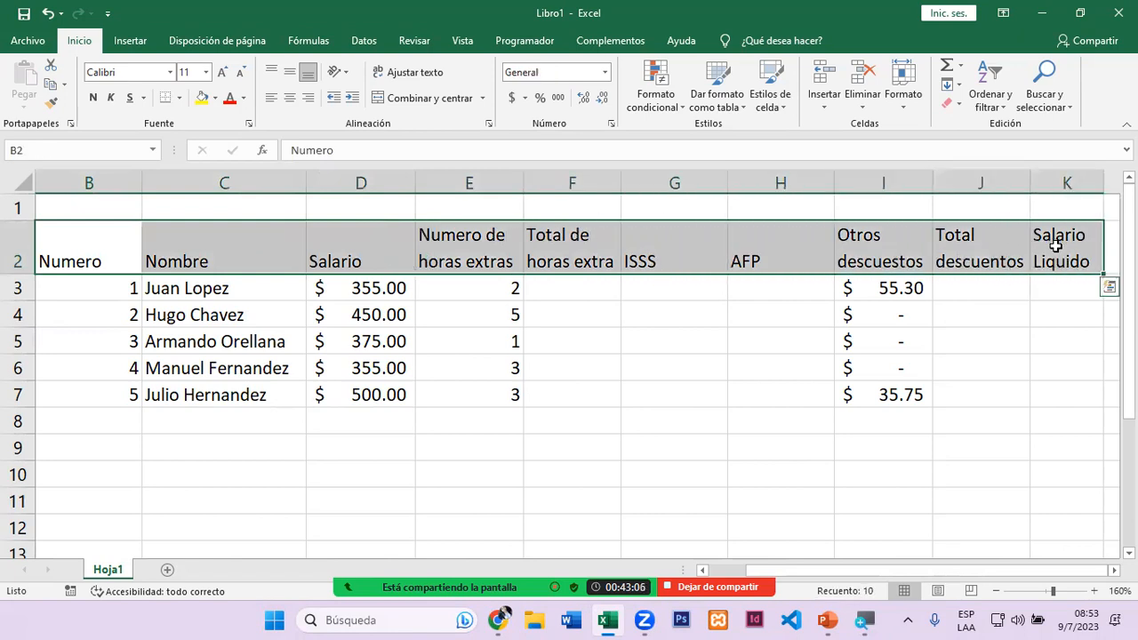
left_click_drag(295, 323, 280, 300)
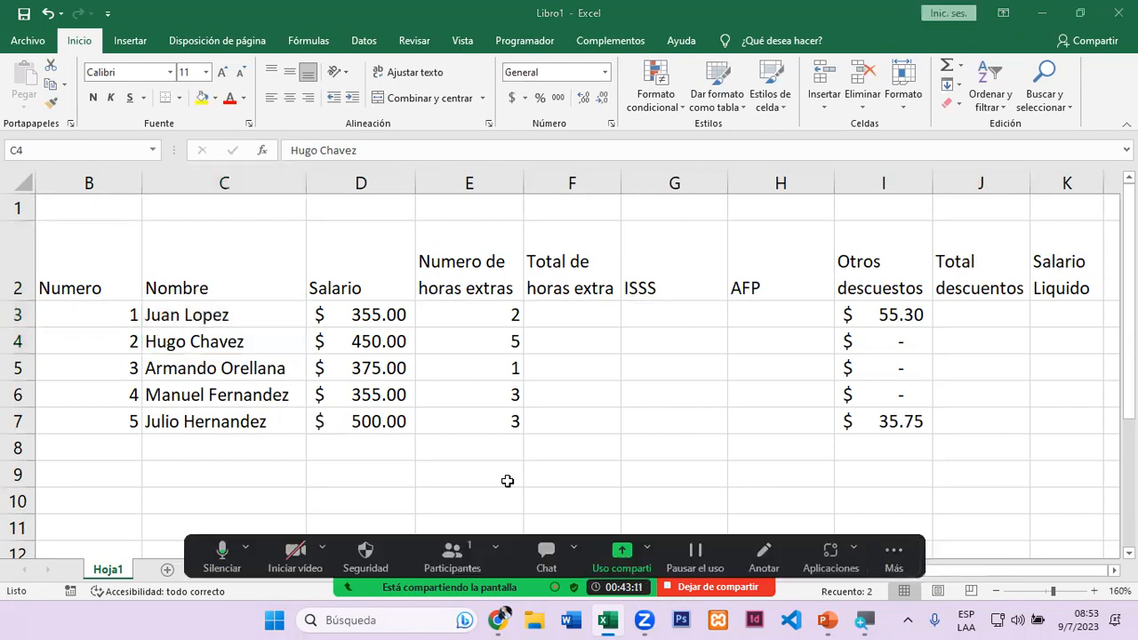
left_click(893, 557)
key("Up")
key("Up")
key("Up")
key("Up")
key("Up")
key("Up")
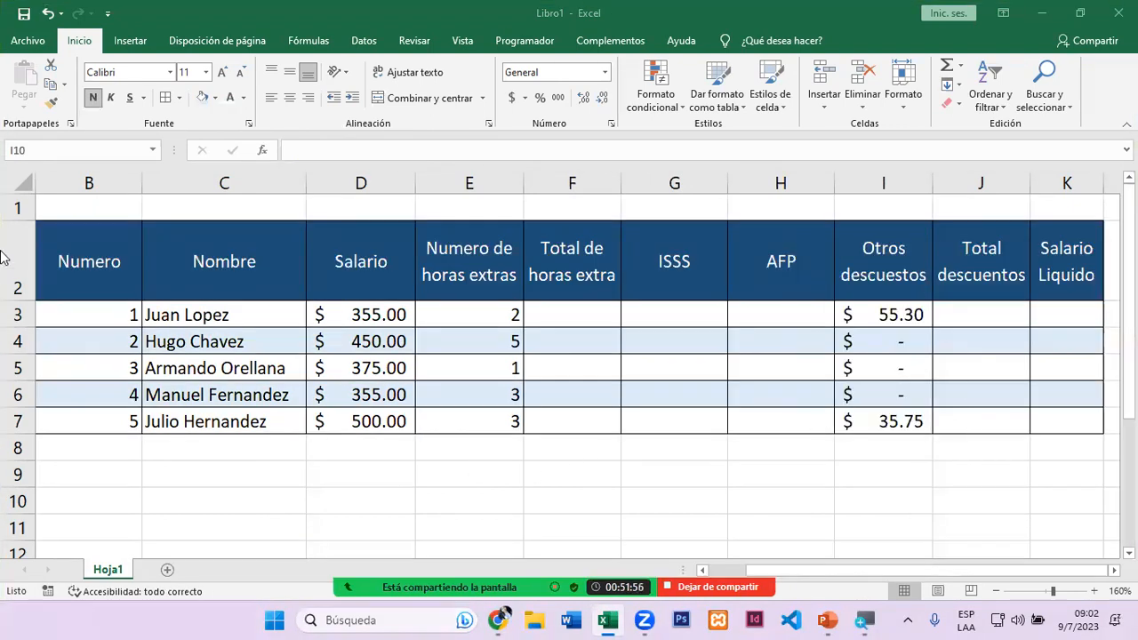
Step: Start saving the workbook under a new name in Documentos and create a new folder there
left_click(40, 47)
left_click(30, 30)
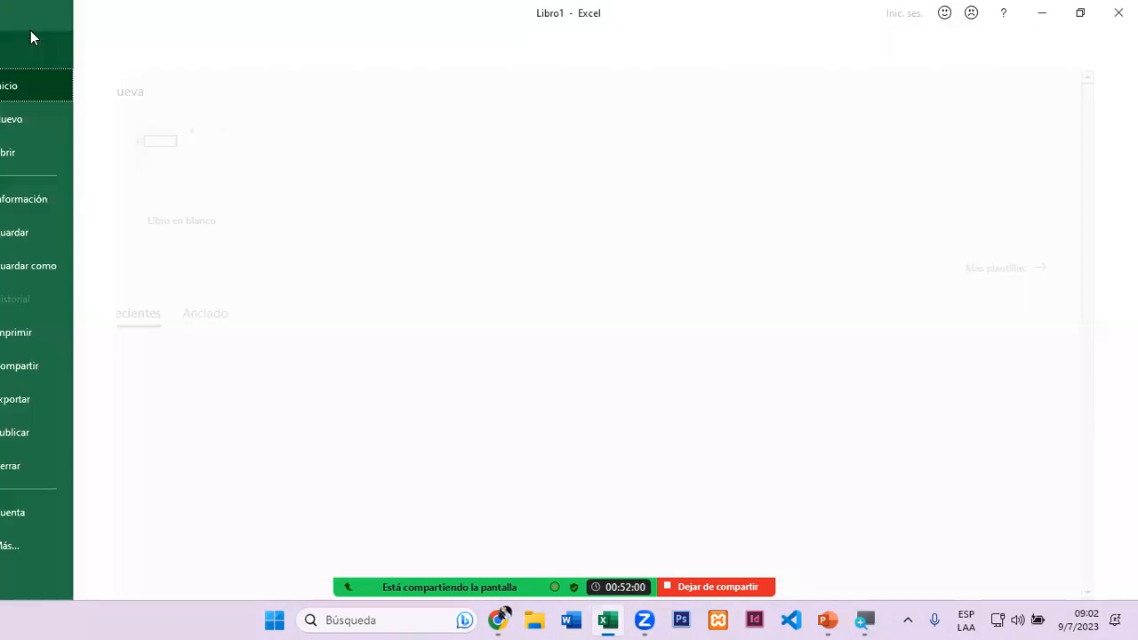
left_click(85, 267)
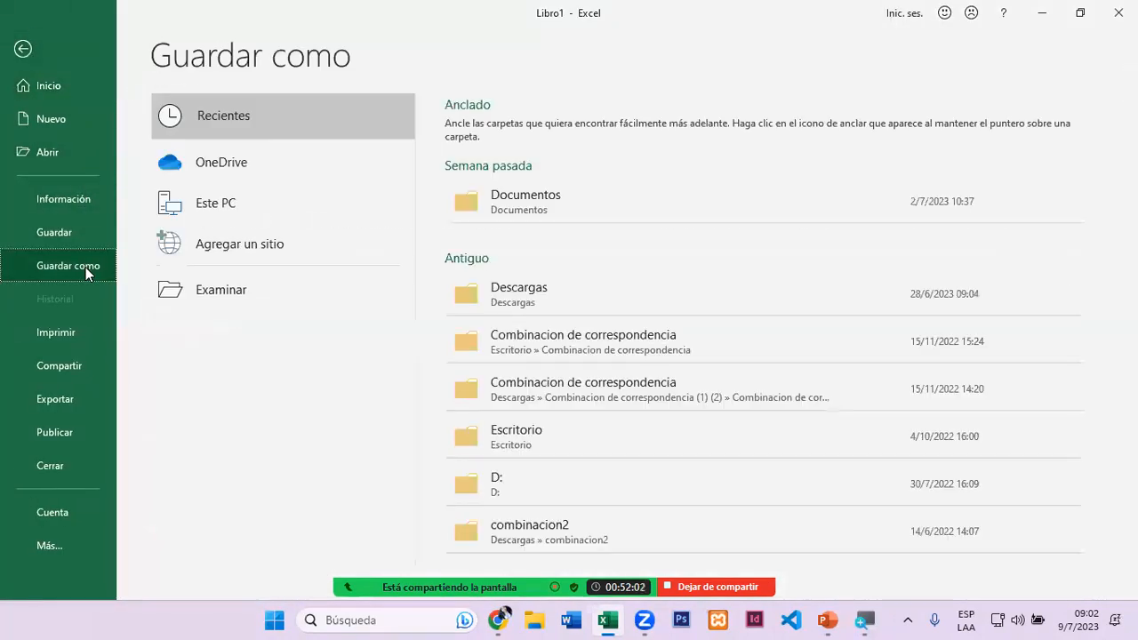
left_click(231, 289)
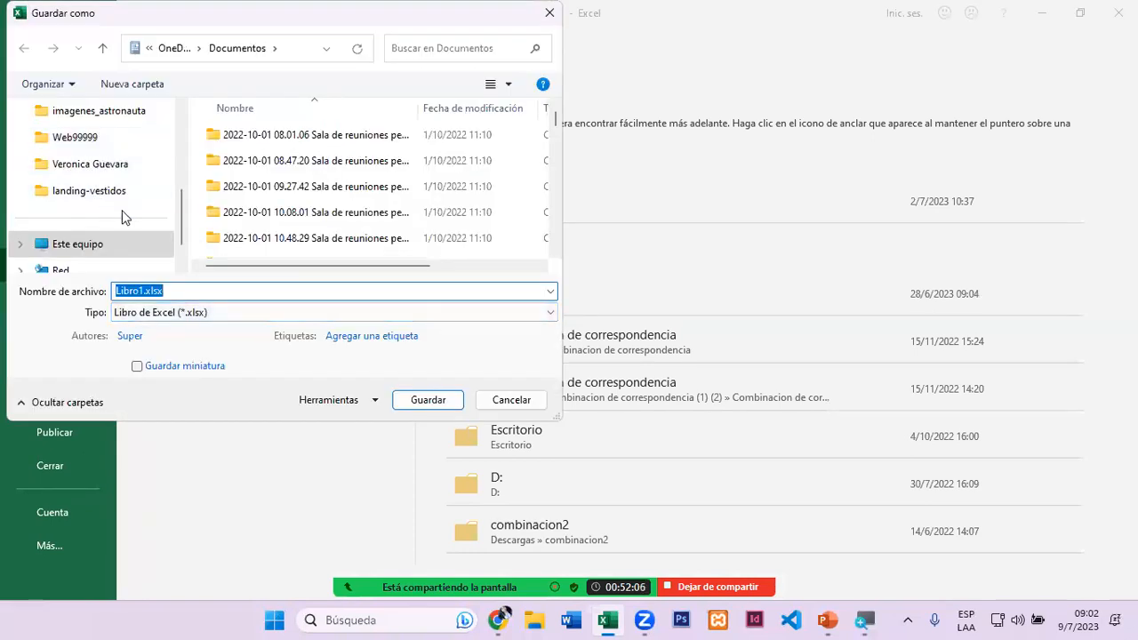
scroll(122, 210, "up", 2)
left_click(100, 141)
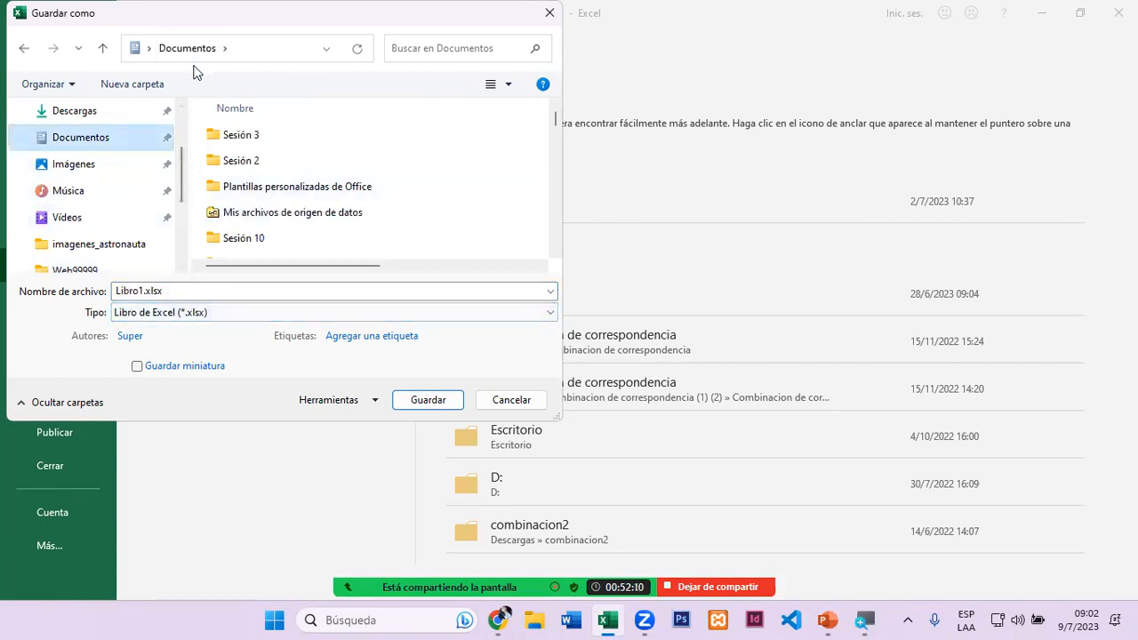
left_click(111, 92)
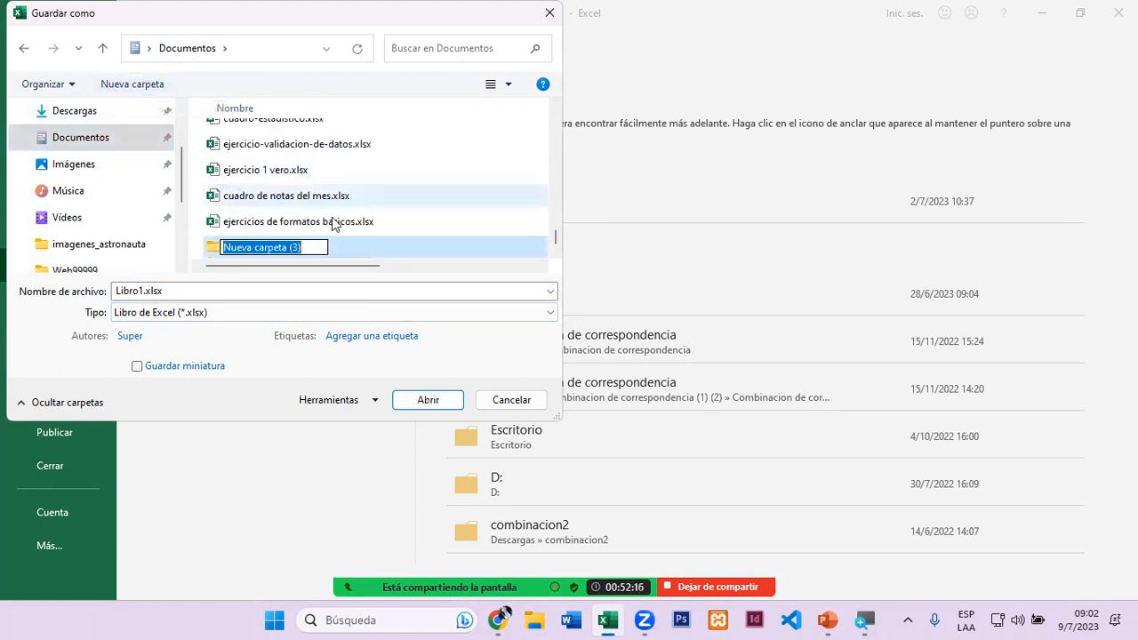
Step: Try to name the new folder vero
type("vero")
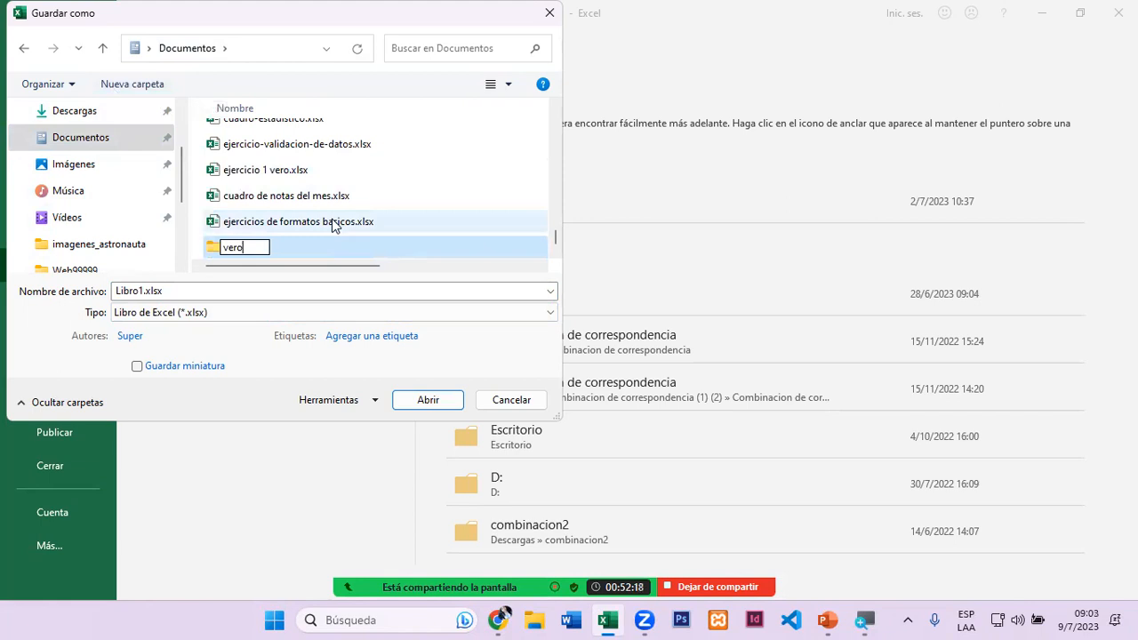
left_click(452, 400)
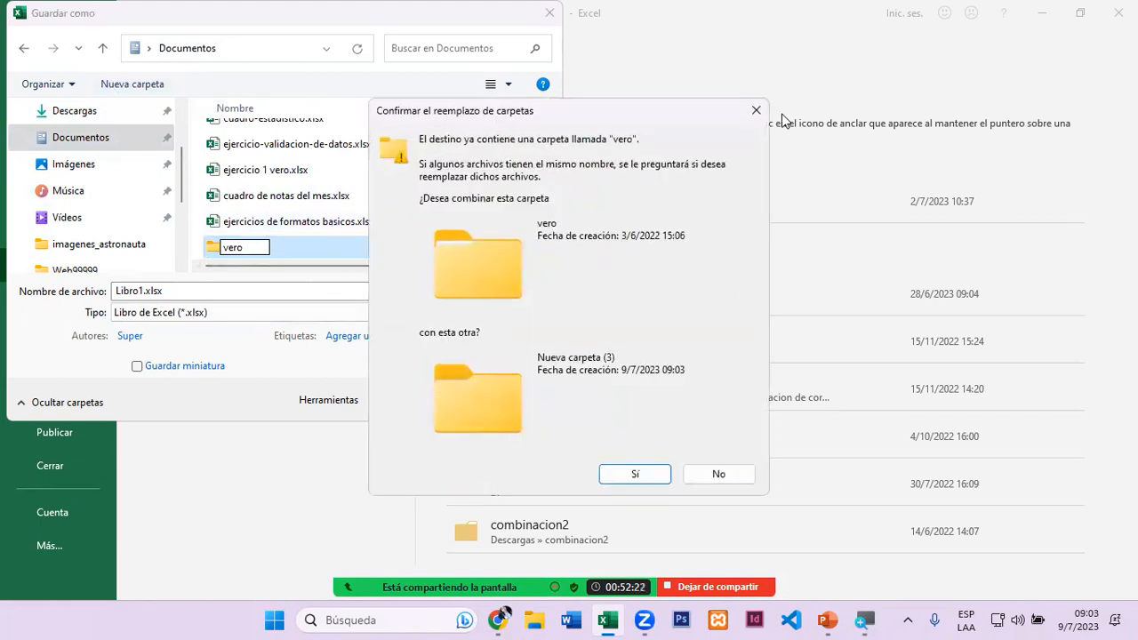
left_click(756, 110)
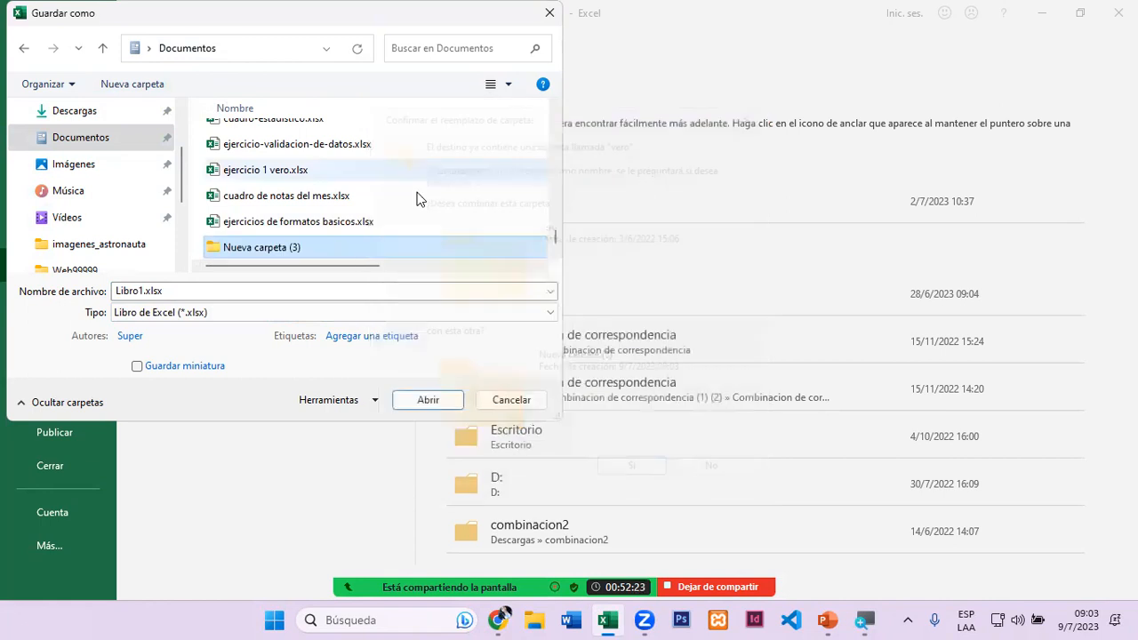
Step: Name the new folder vero-excel and open it as the save location
left_click(287, 248)
type("ve")
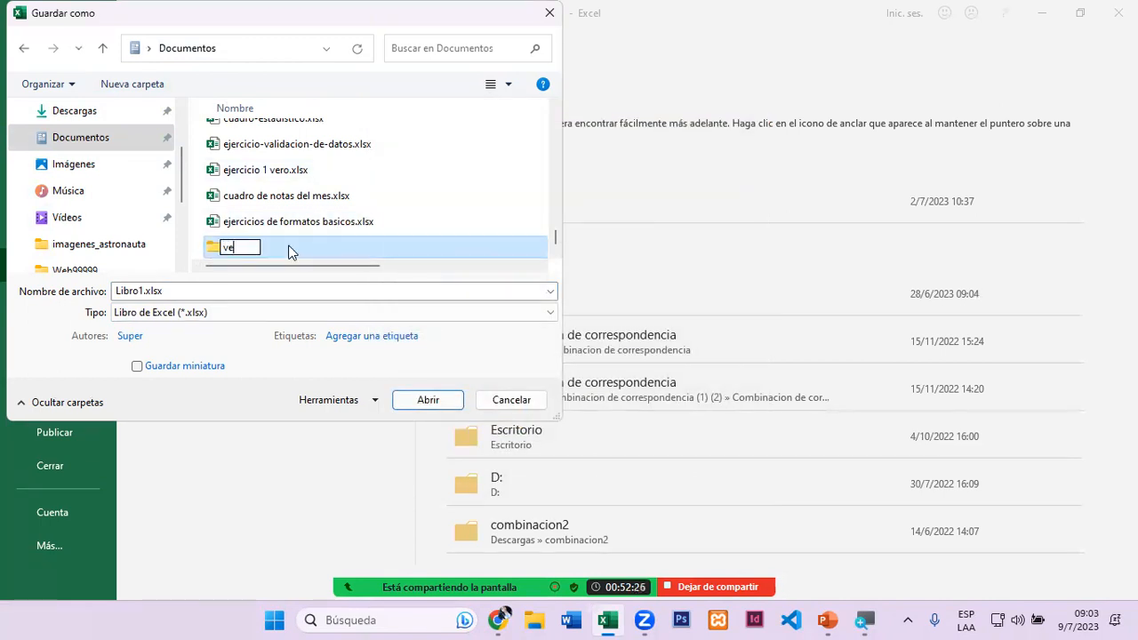
type("ro-excel")
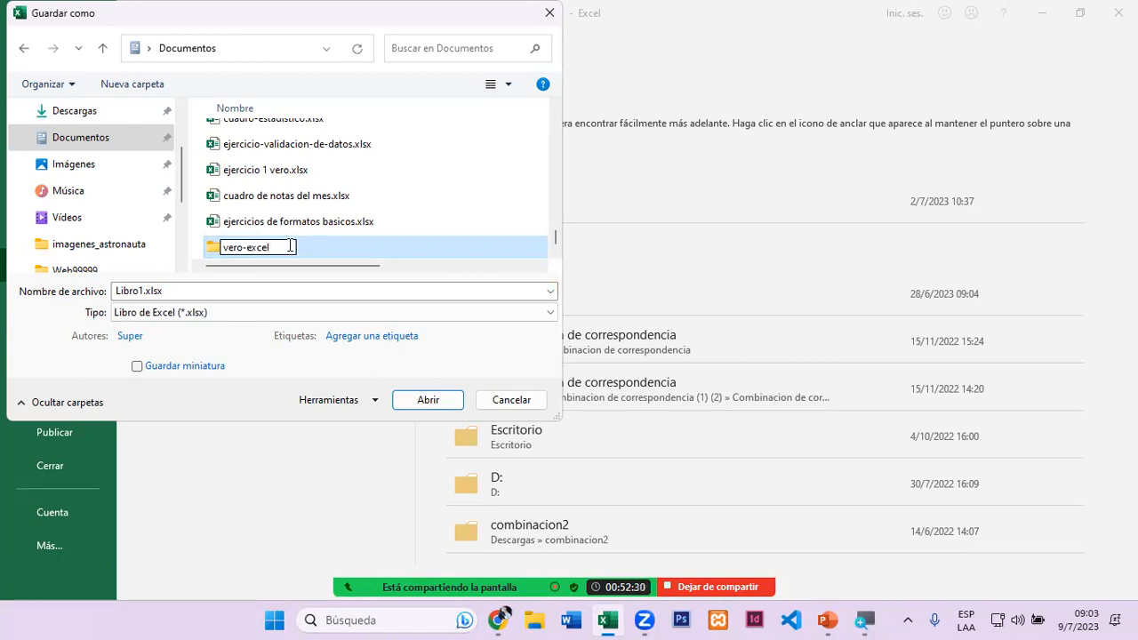
left_click(414, 406)
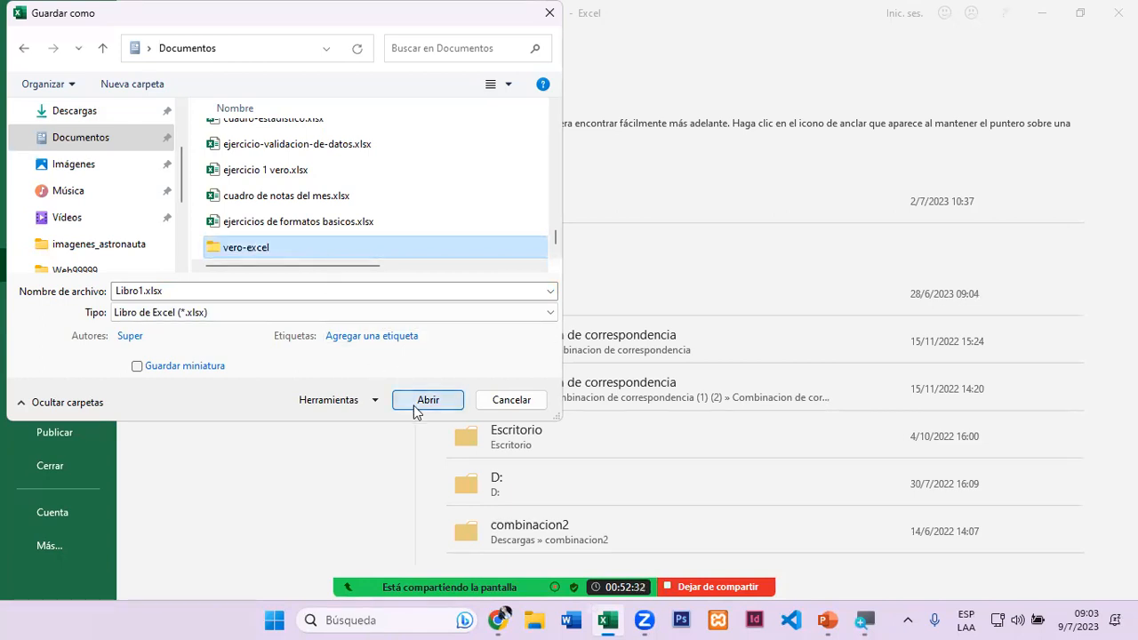
left_click(413, 405)
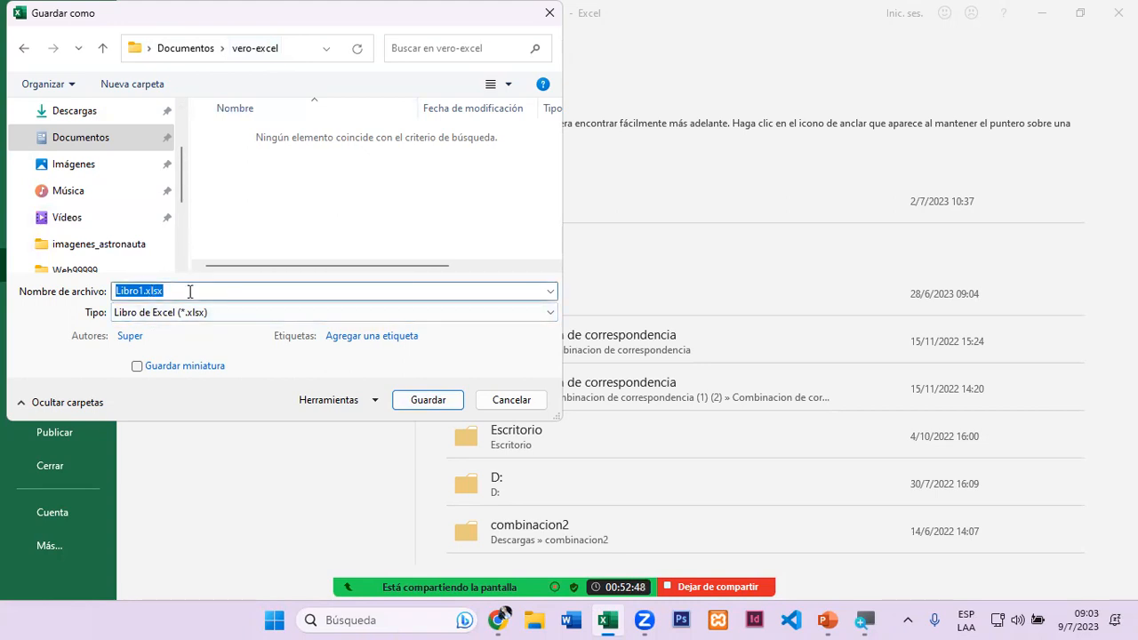
Step: Set the workbook's file name to planilla and save it as an Excel workbook in the vero-excel folder
key("BackSpace")
type("palni")
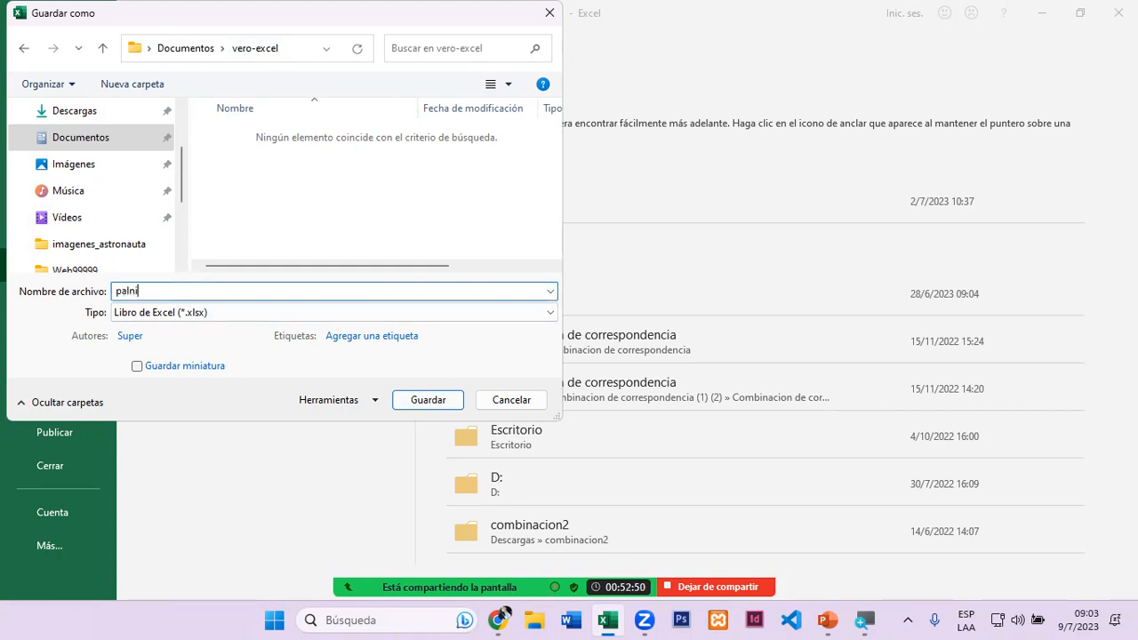
key("BackSpace")
key("BackSpace")
key("BackSpace")
key("BackSpace")
type("laniñ")
key("BackSpace")
type("lla")
left_click(459, 393)
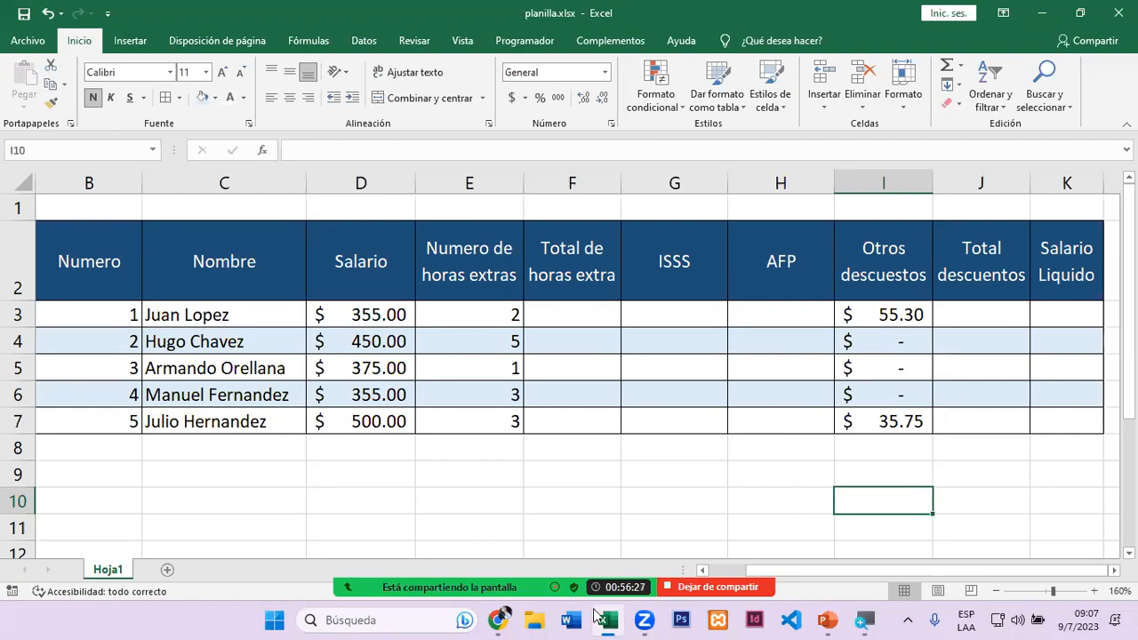
Step: Switch to the PowerPoint presentation, start the slide show from slide 5 and advance to the operator examples slide
left_click(827, 619)
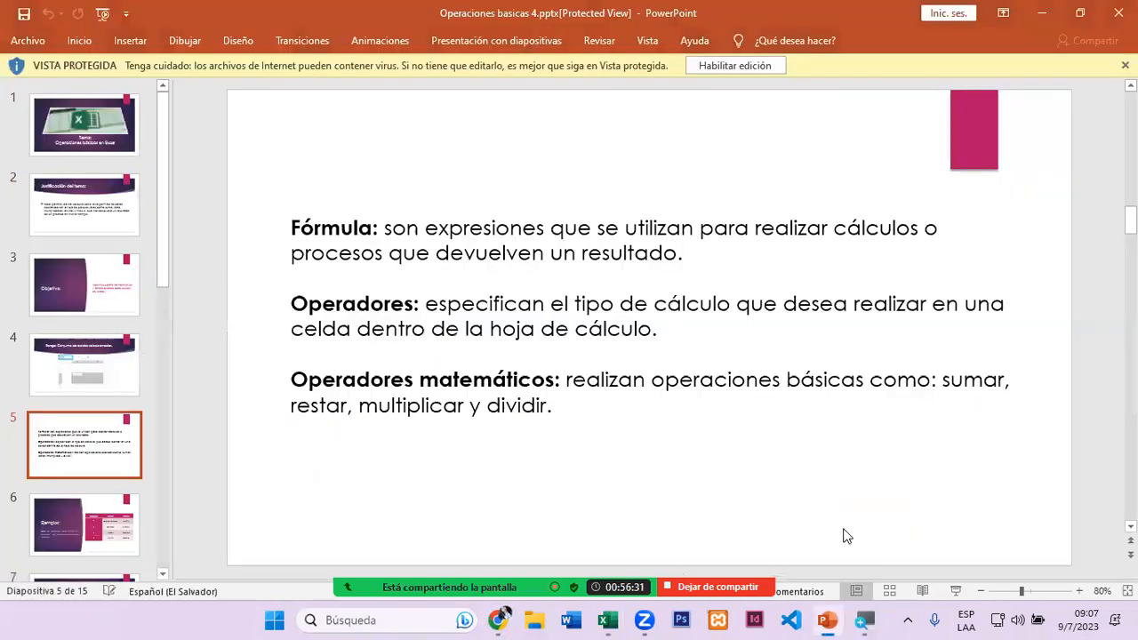
left_click(956, 592)
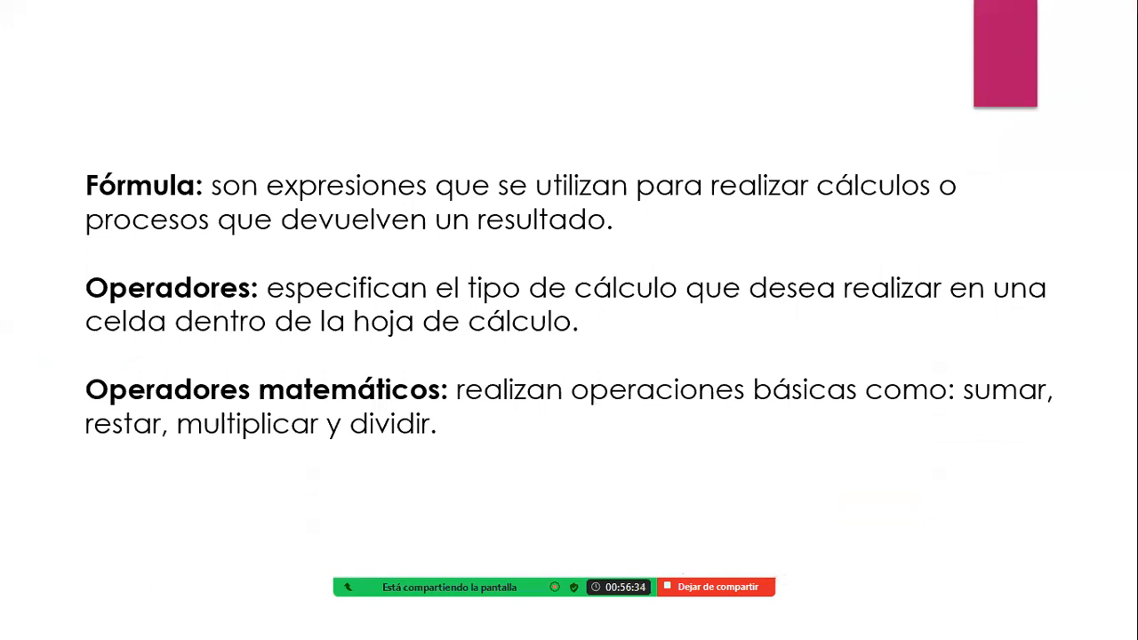
key("Right")
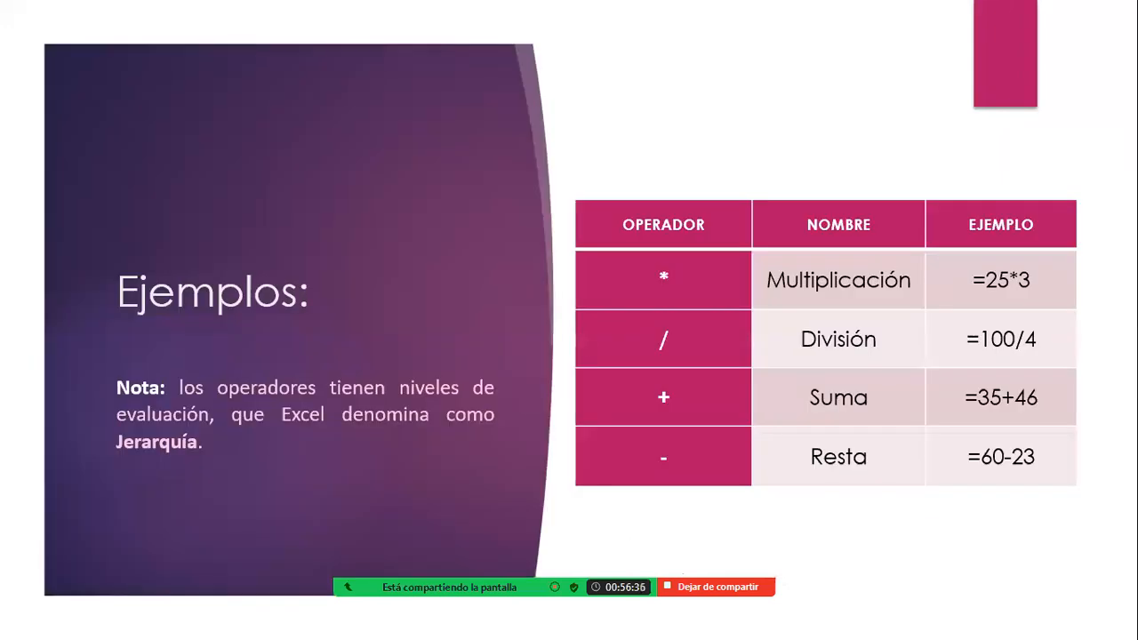
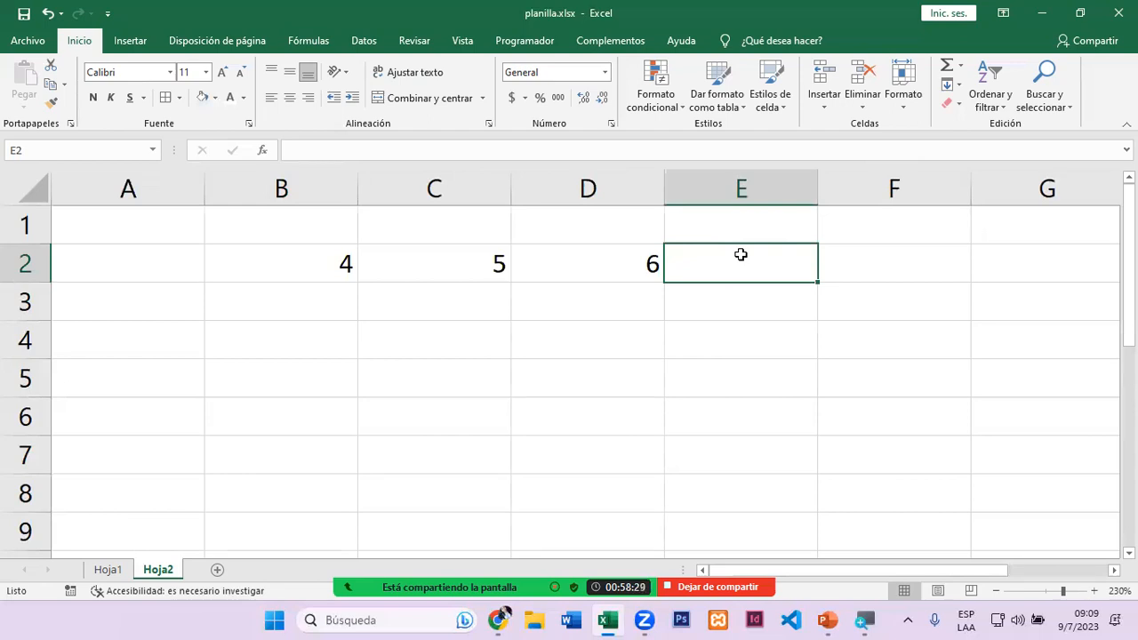
Step: Enter the formula =4+5*6 in cell E2 of Hoja2 to demonstrate operator precedence
type("=")
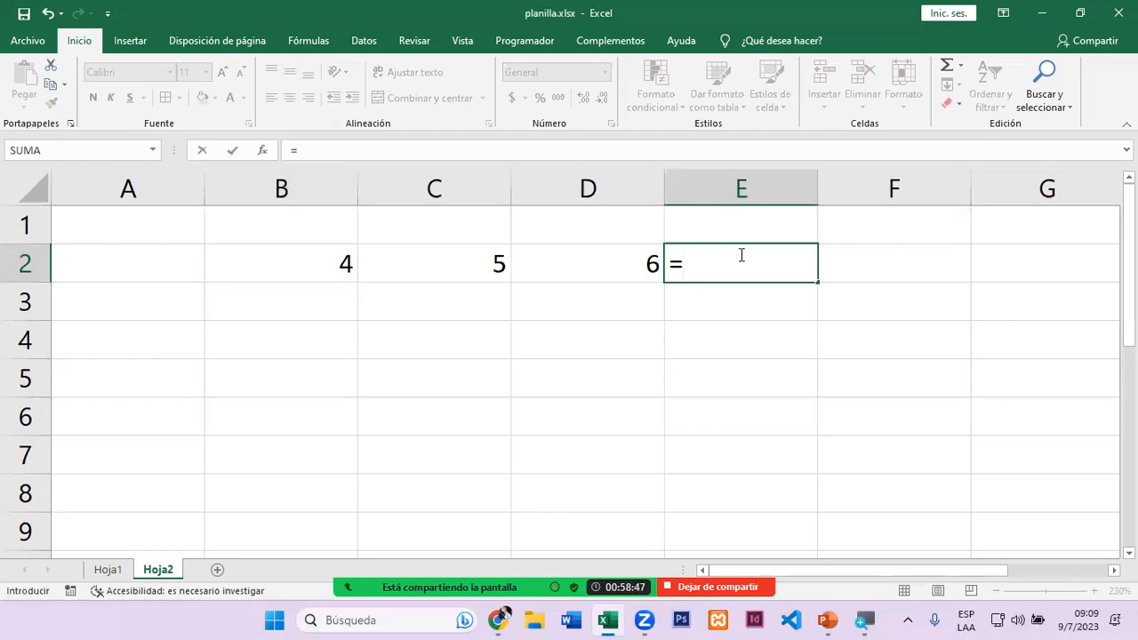
type("4+5*6")
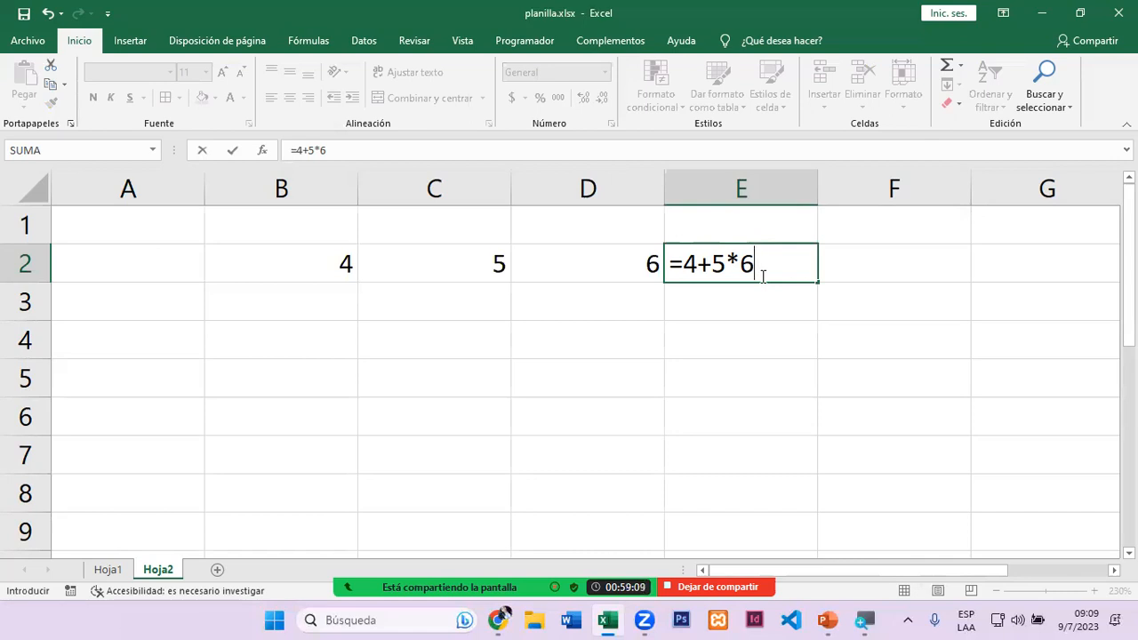
key("Return")
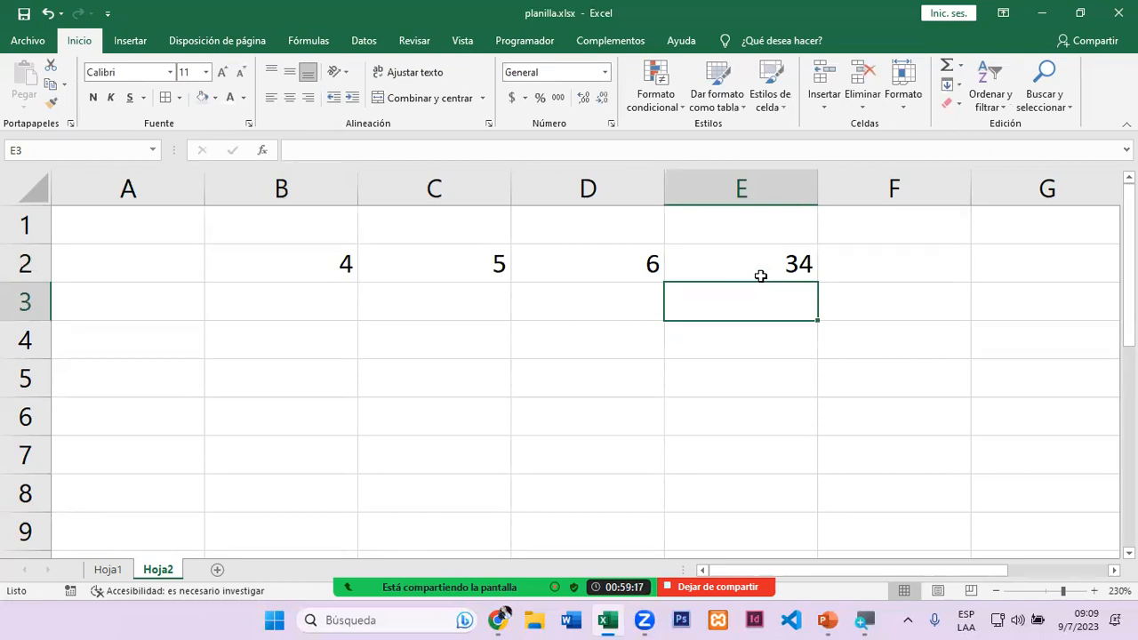
Step: Examine the formula in cell E2 of Hoja2 and run Evaluate Formula on it to check the order of operations
left_click(760, 276)
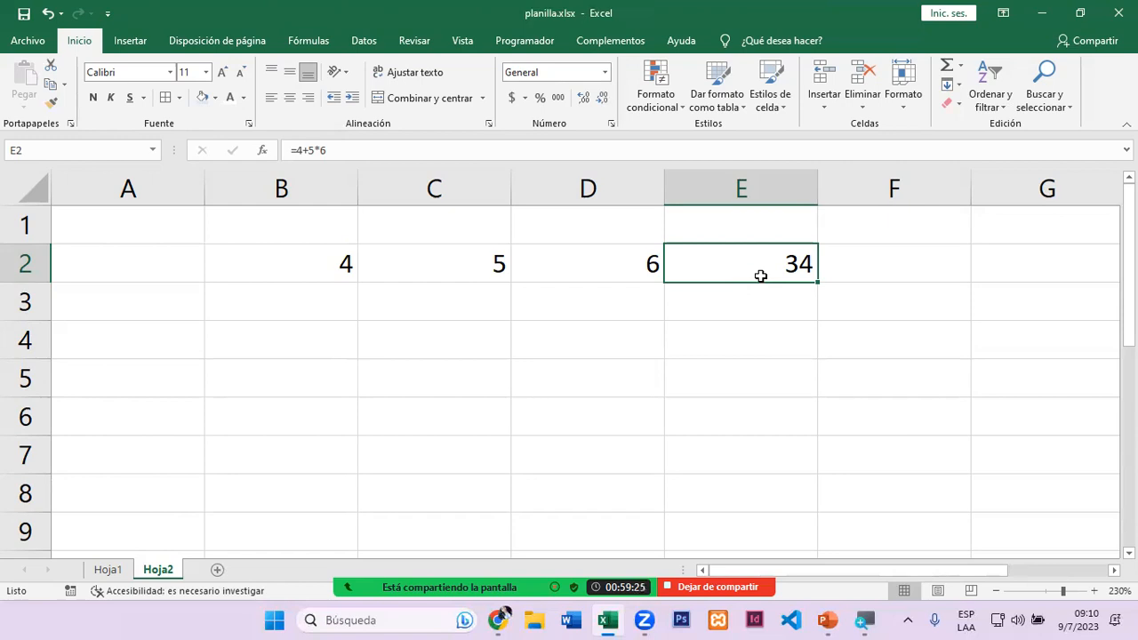
double_click(761, 276)
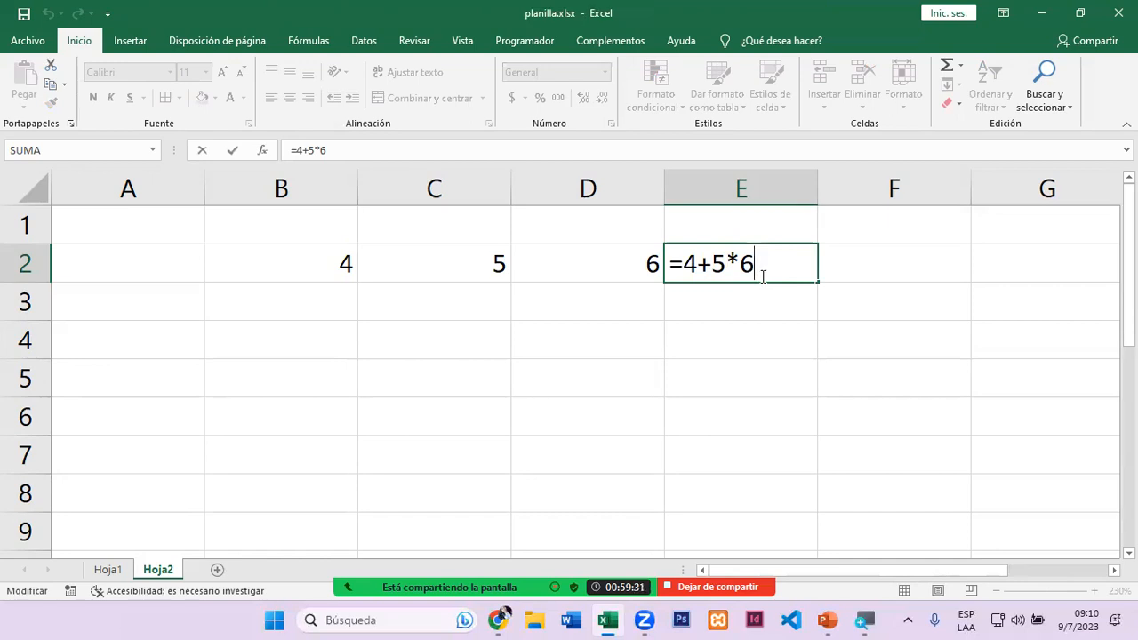
key("Return")
left_click(761, 277)
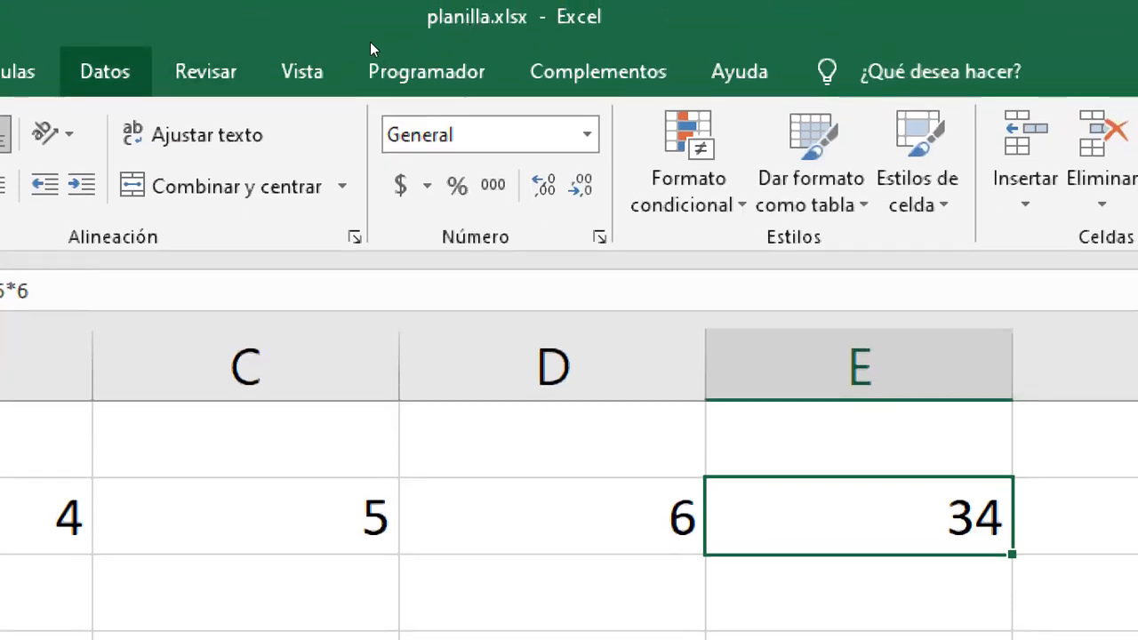
key("Return")
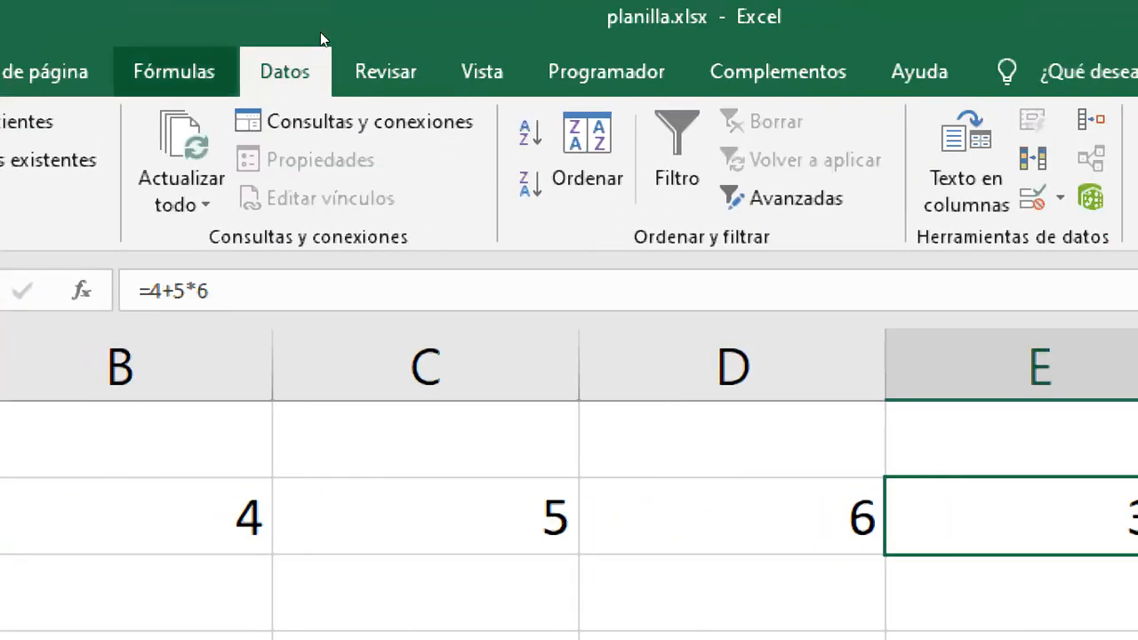
left_click(174, 71)
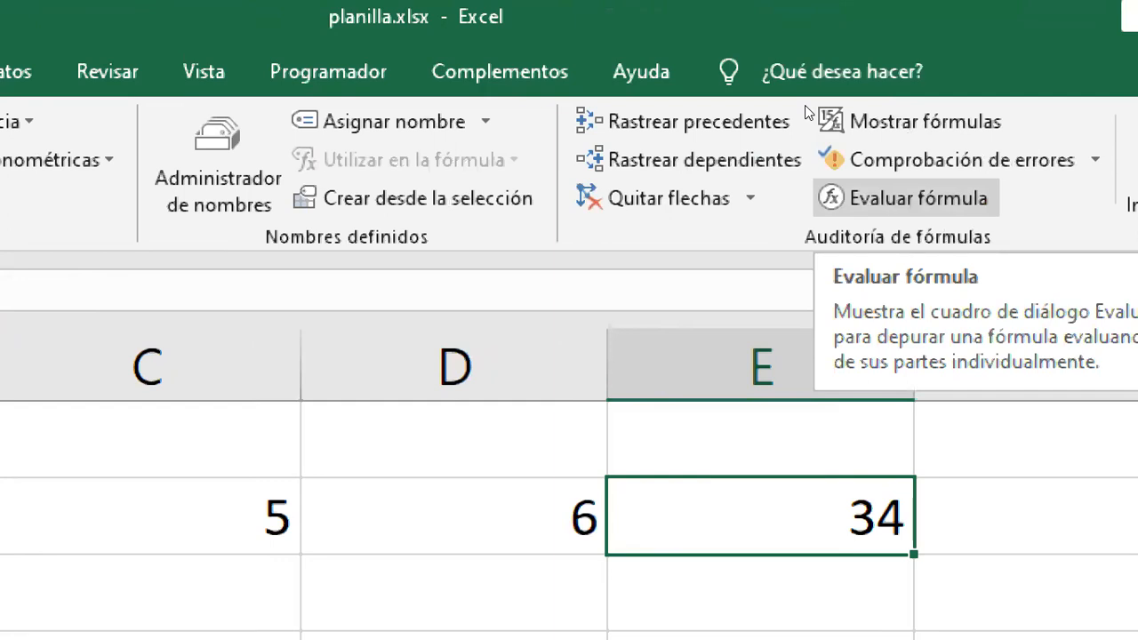
left_click(907, 197)
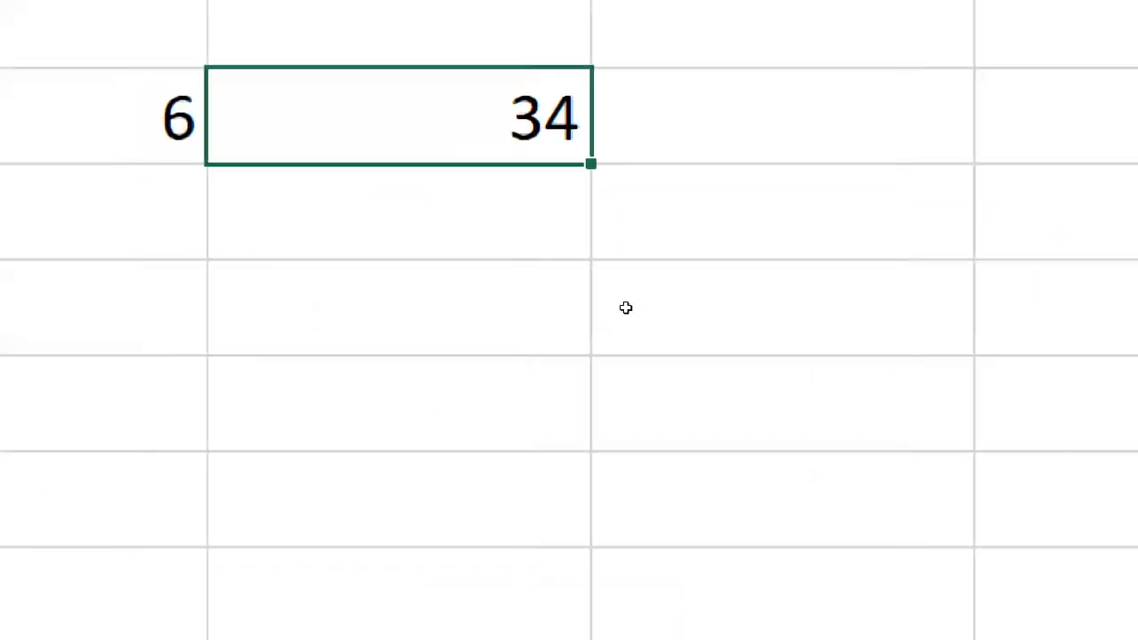
Step: Enter the formula =(4+5)*6 in cell E3 to demonstrate how parentheses change the operator precedence
key("Down")
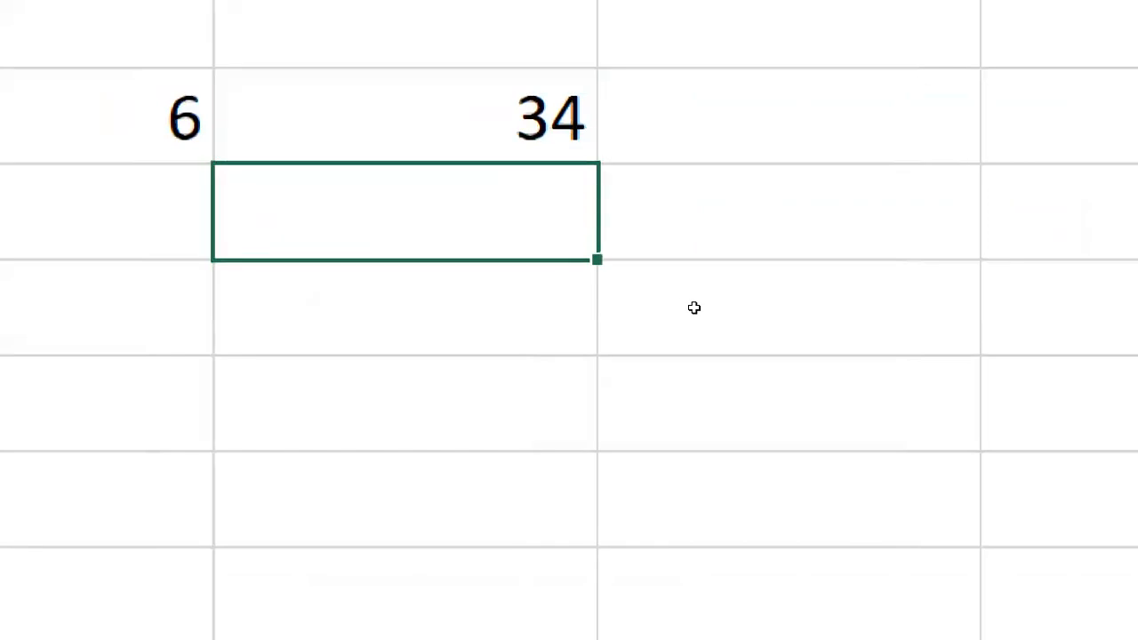
type("=")
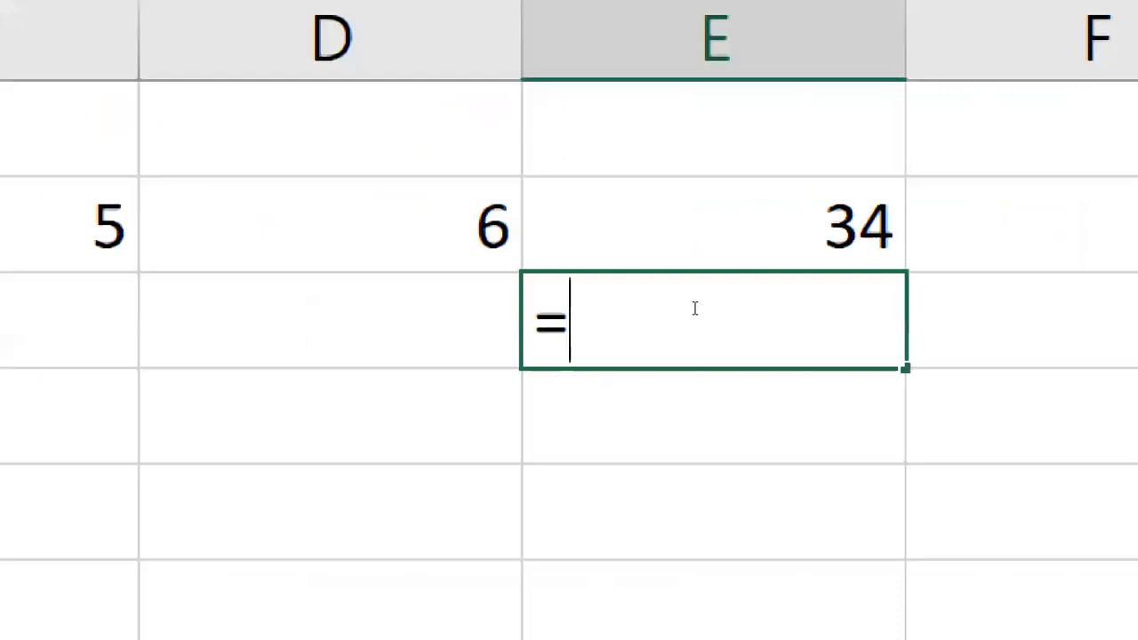
type("4+")
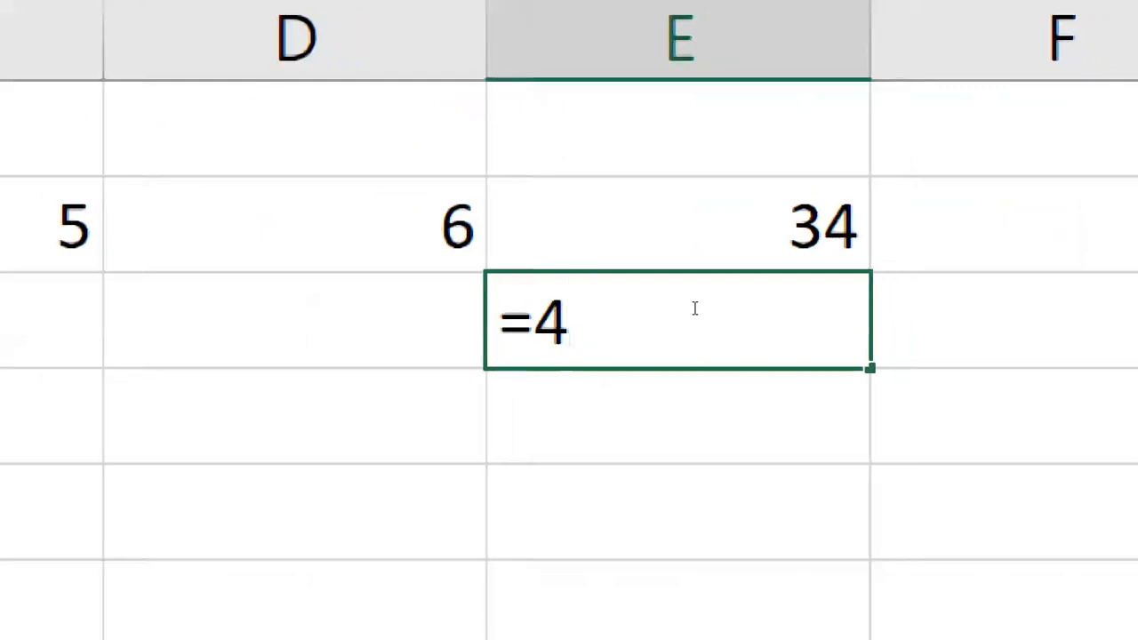
type("5*6")
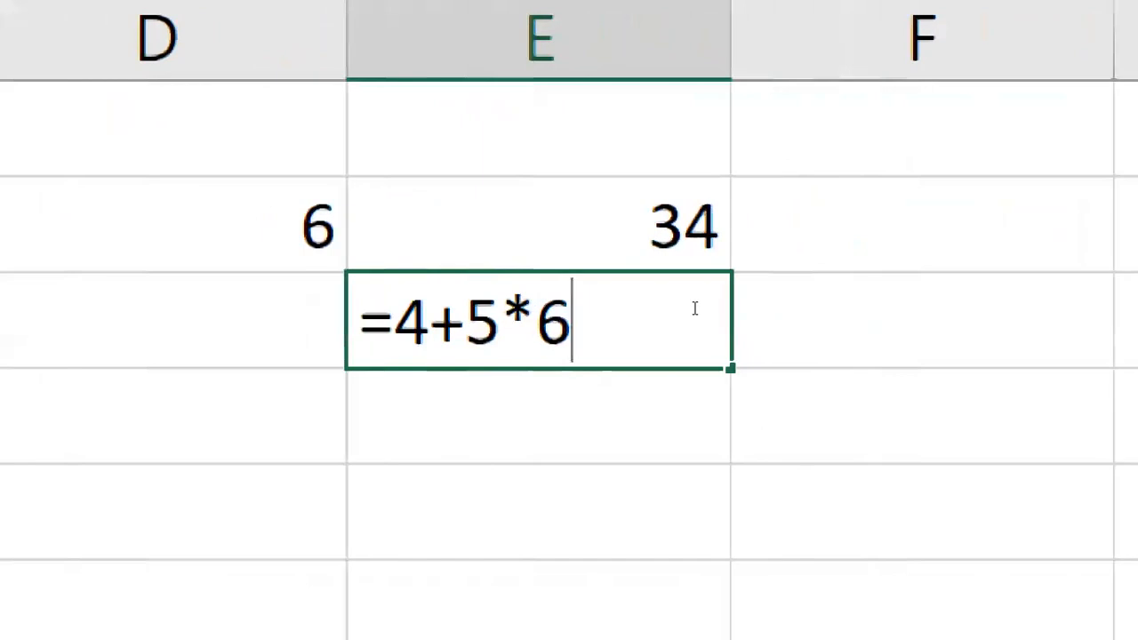
key("Left")
key("Left")
key("Left")
key("Left")
key("Left")
type("(")
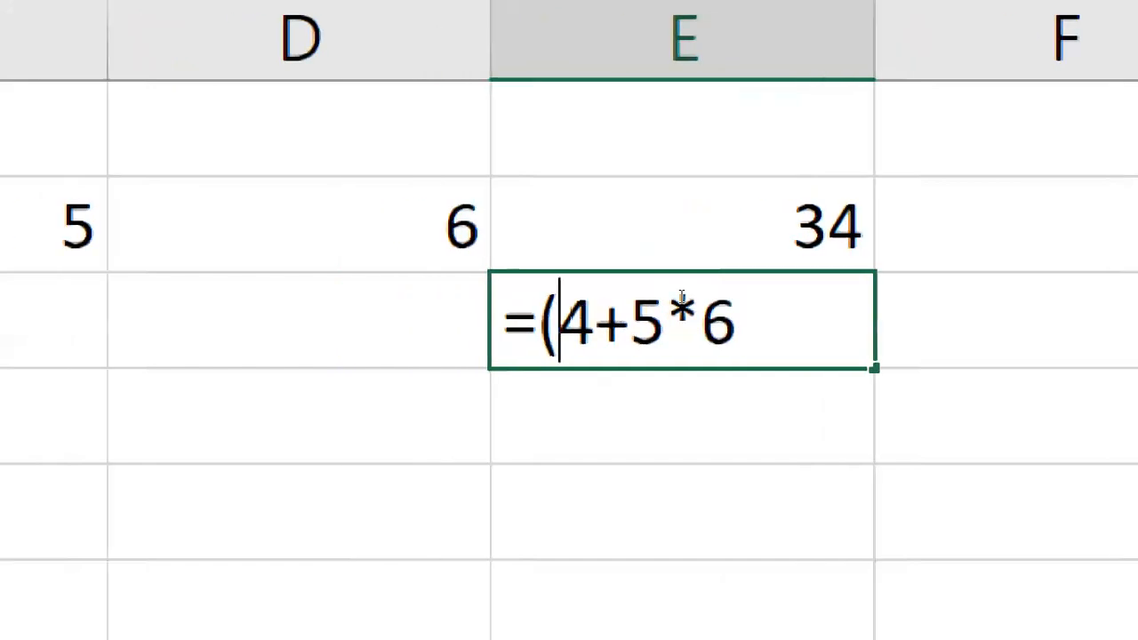
key("Right")
key("Right")
key("Right")
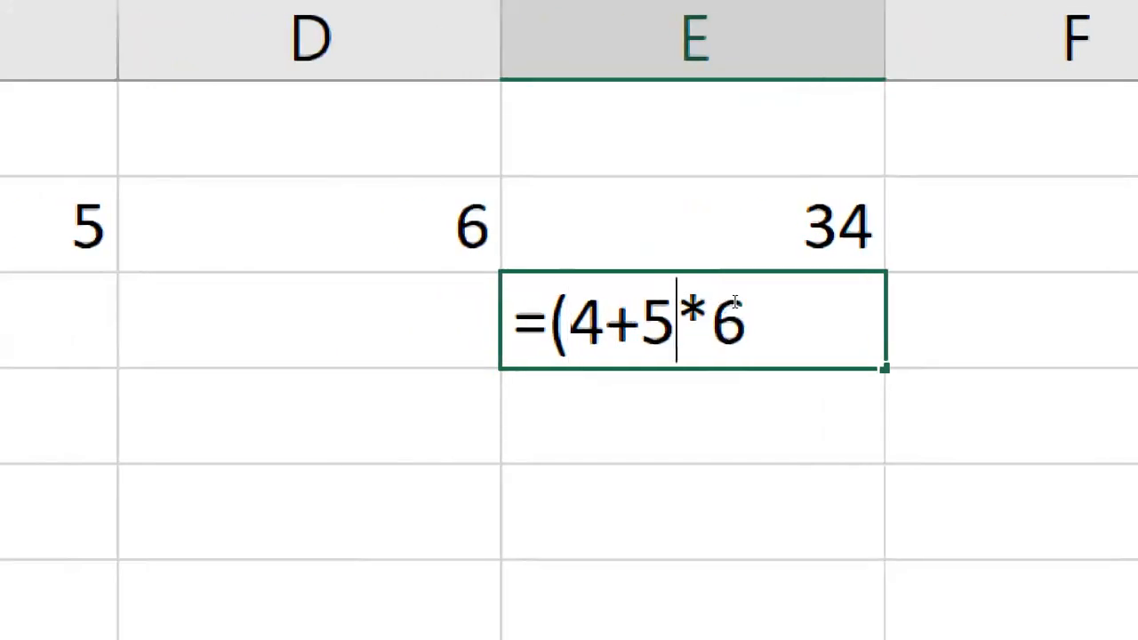
type(")")
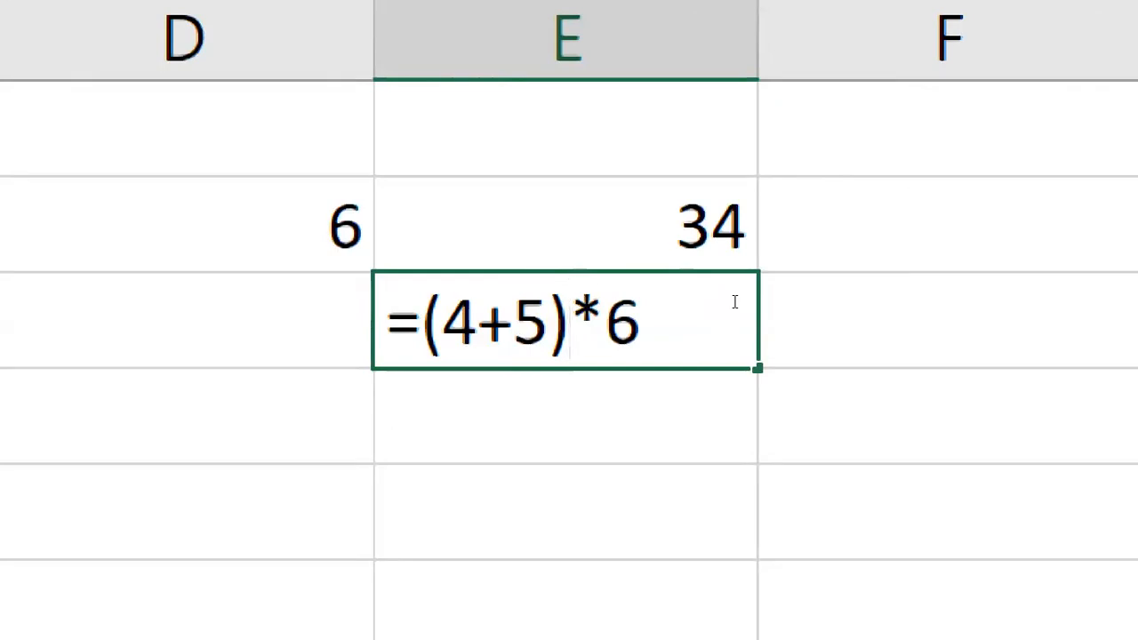
key("Return")
Step: Open the formula in cell E3 for review to examine how the parentheses group the addition
left_click(733, 302)
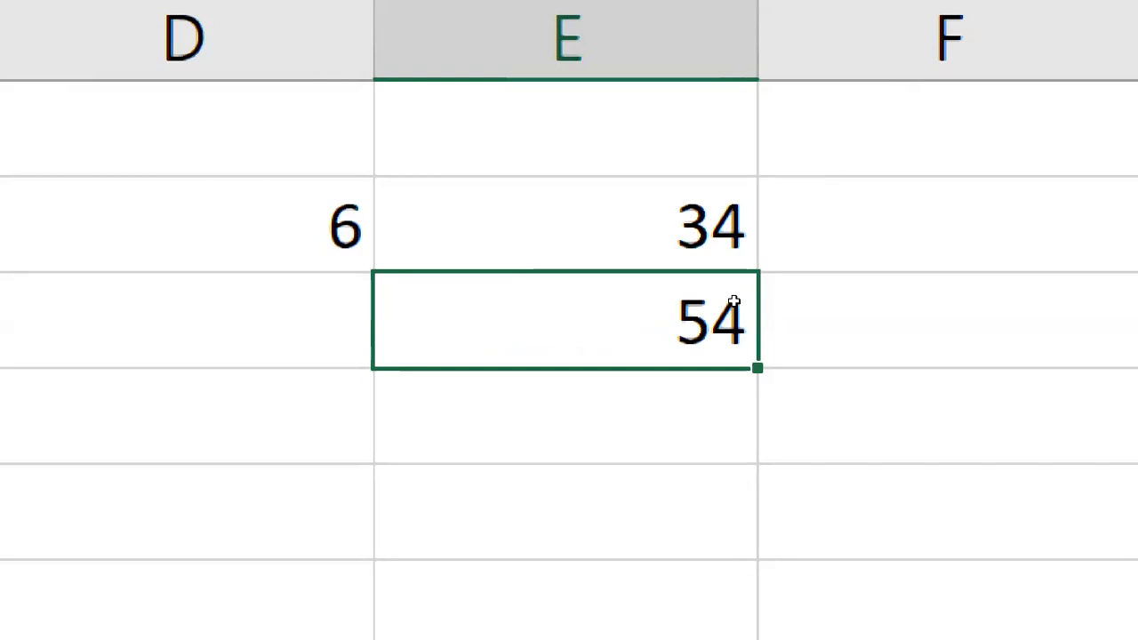
key("F5")
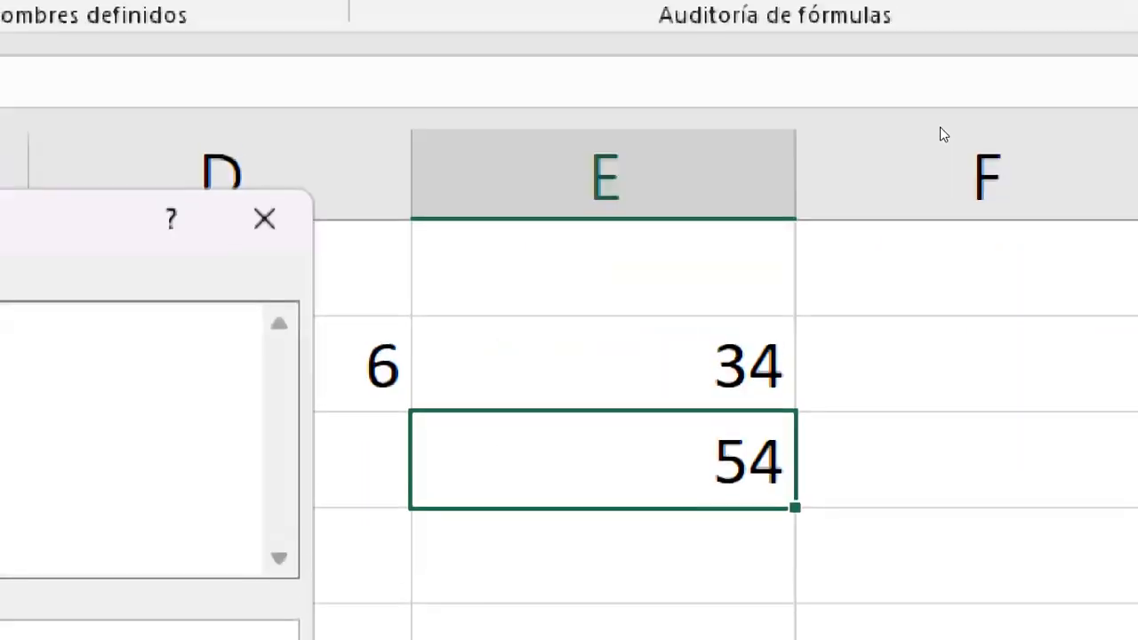
key("Escape")
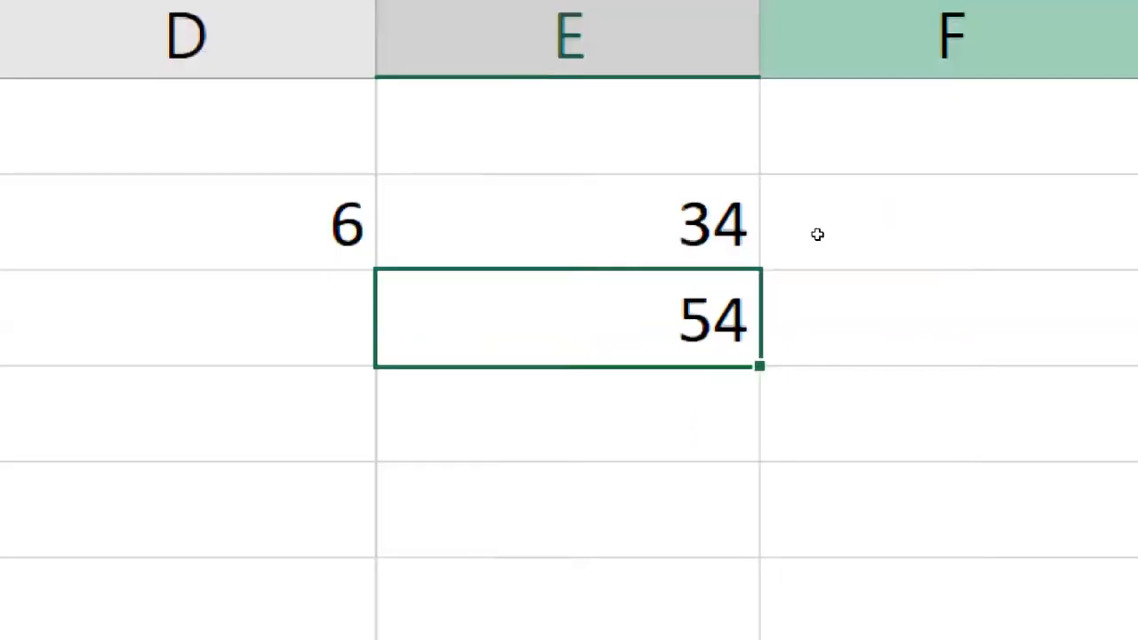
key("F2")
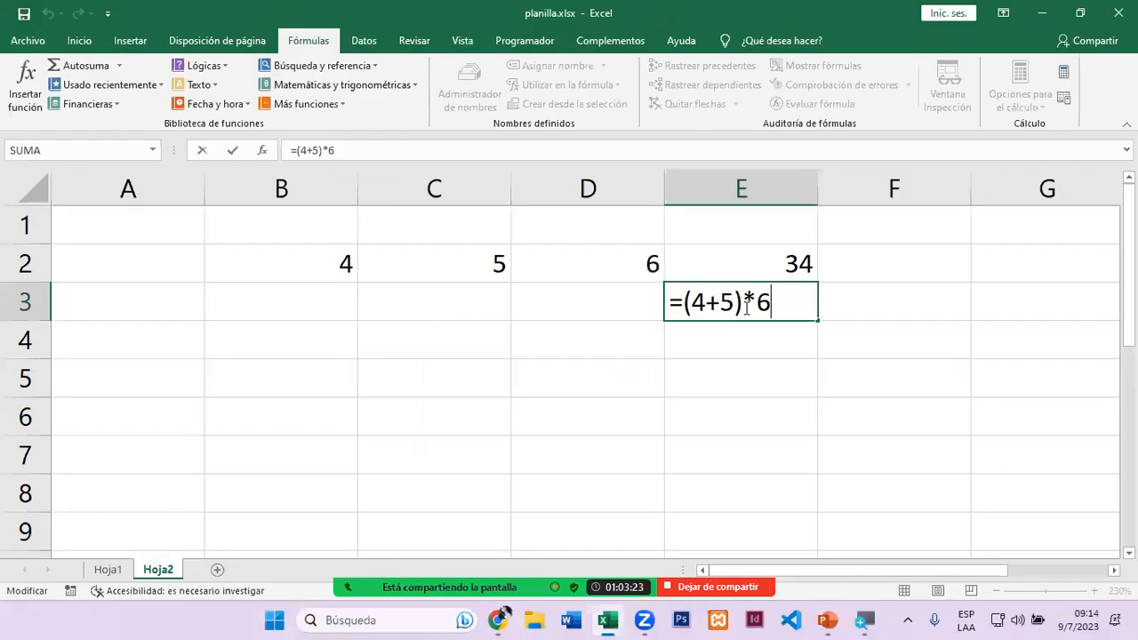
Step: Switch to the PowerPoint presentation and start the slide show from the operator examples slide, slide 6
left_click(829, 620)
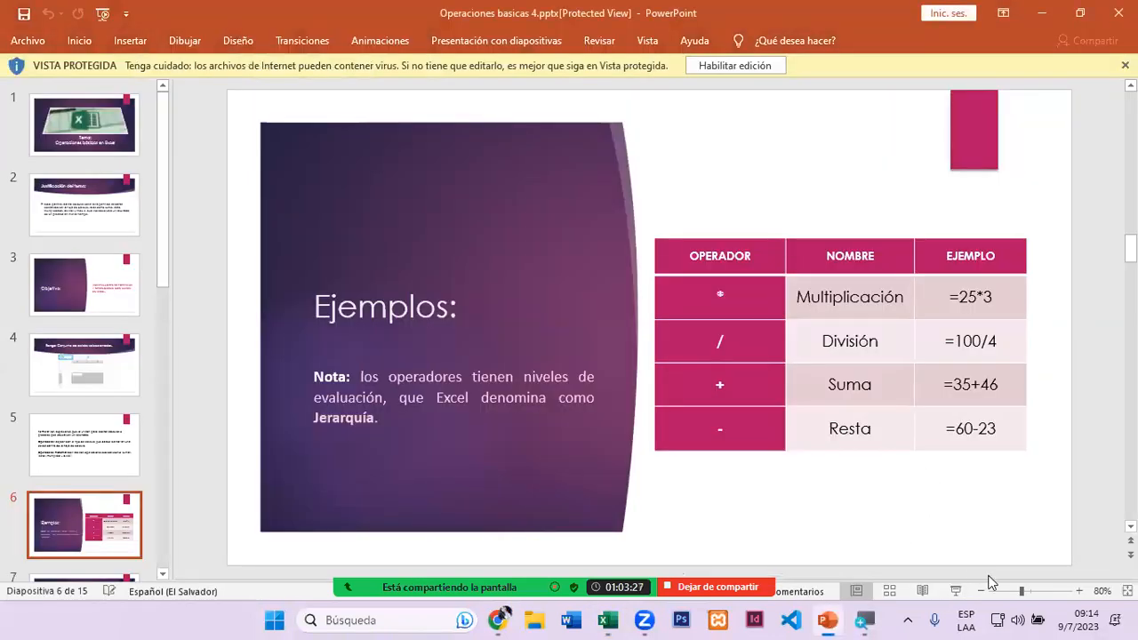
left_click(956, 590)
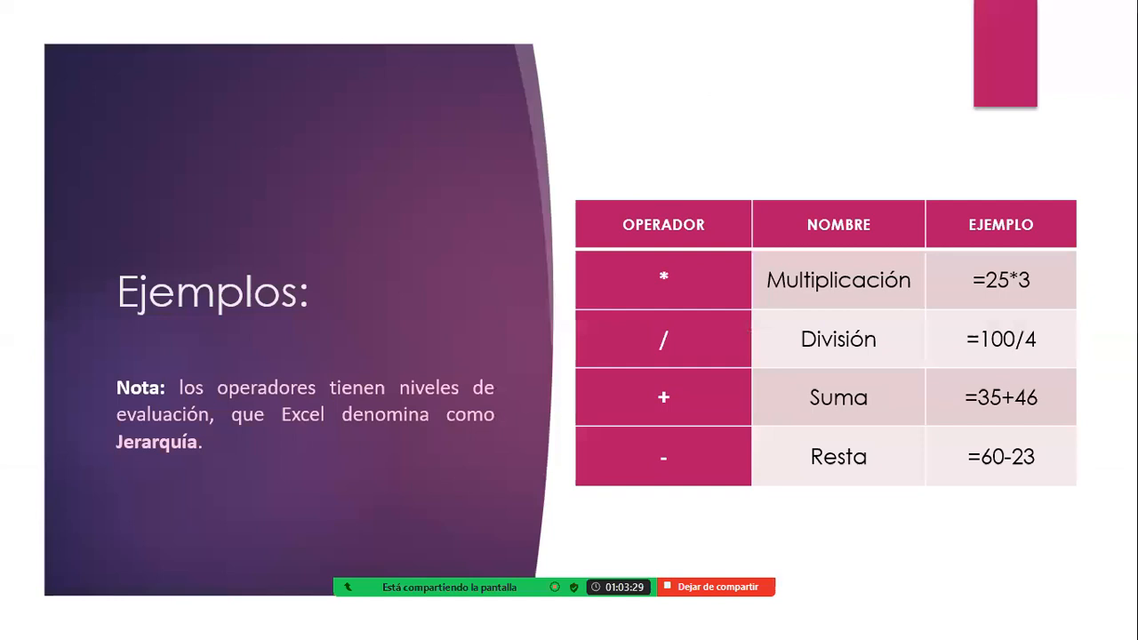